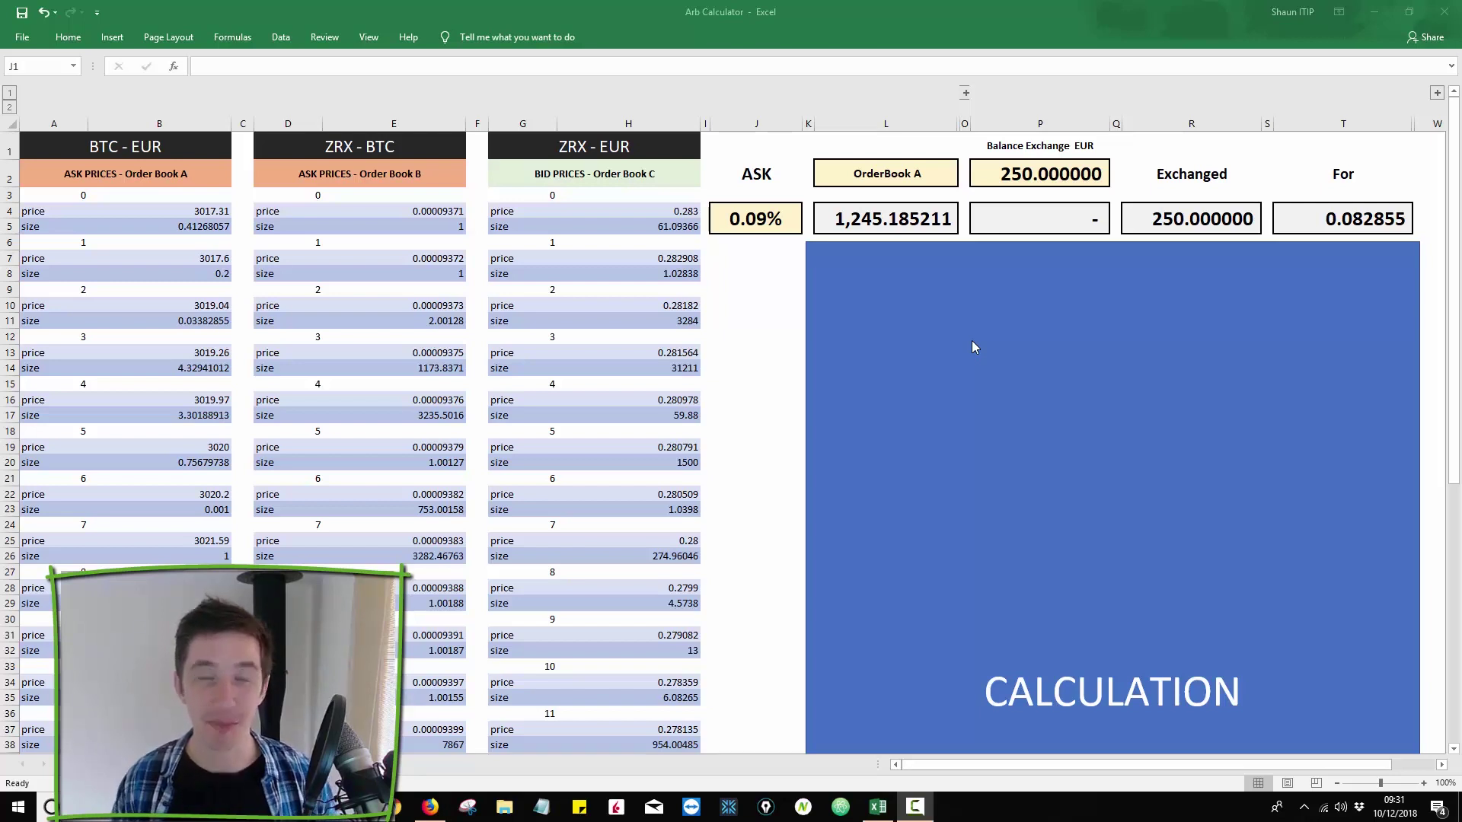
Delete the CALCULATION cover box, check the 250 EUR balance, and select rows 27–59 for grouping
click(882, 263)
key(Delete)
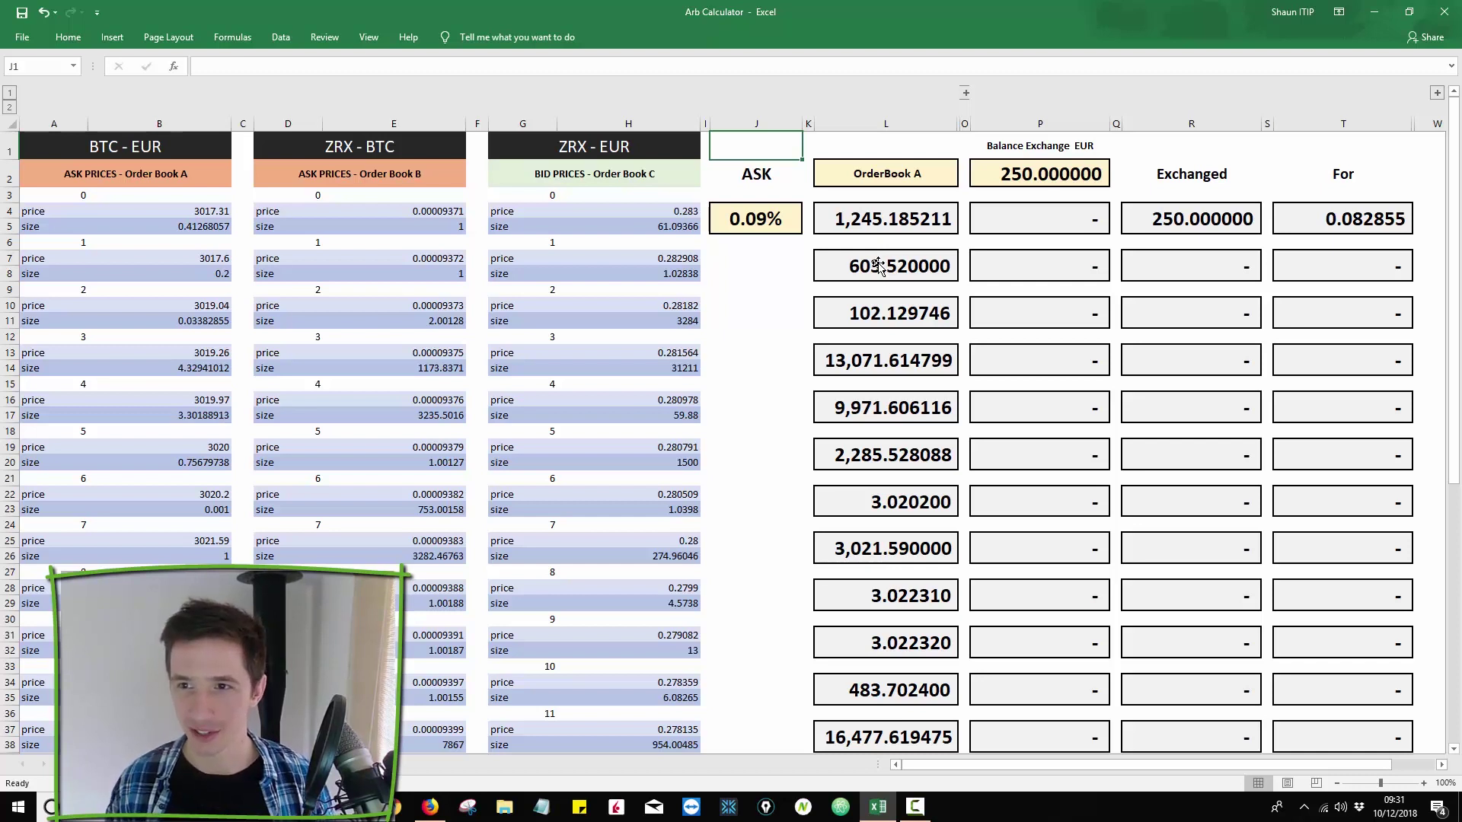
click(987, 172)
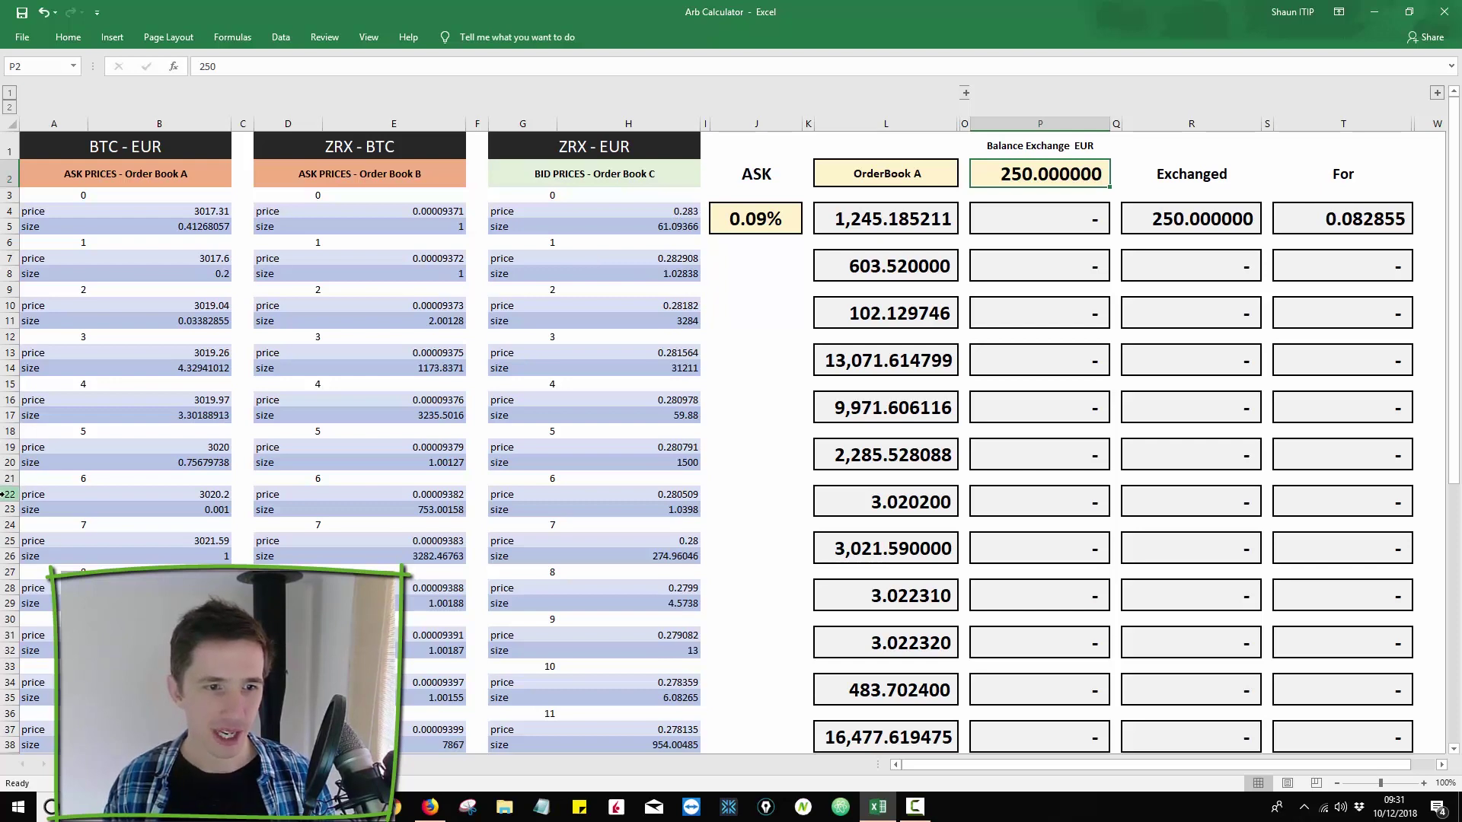
drag(9, 572, 33, 689)
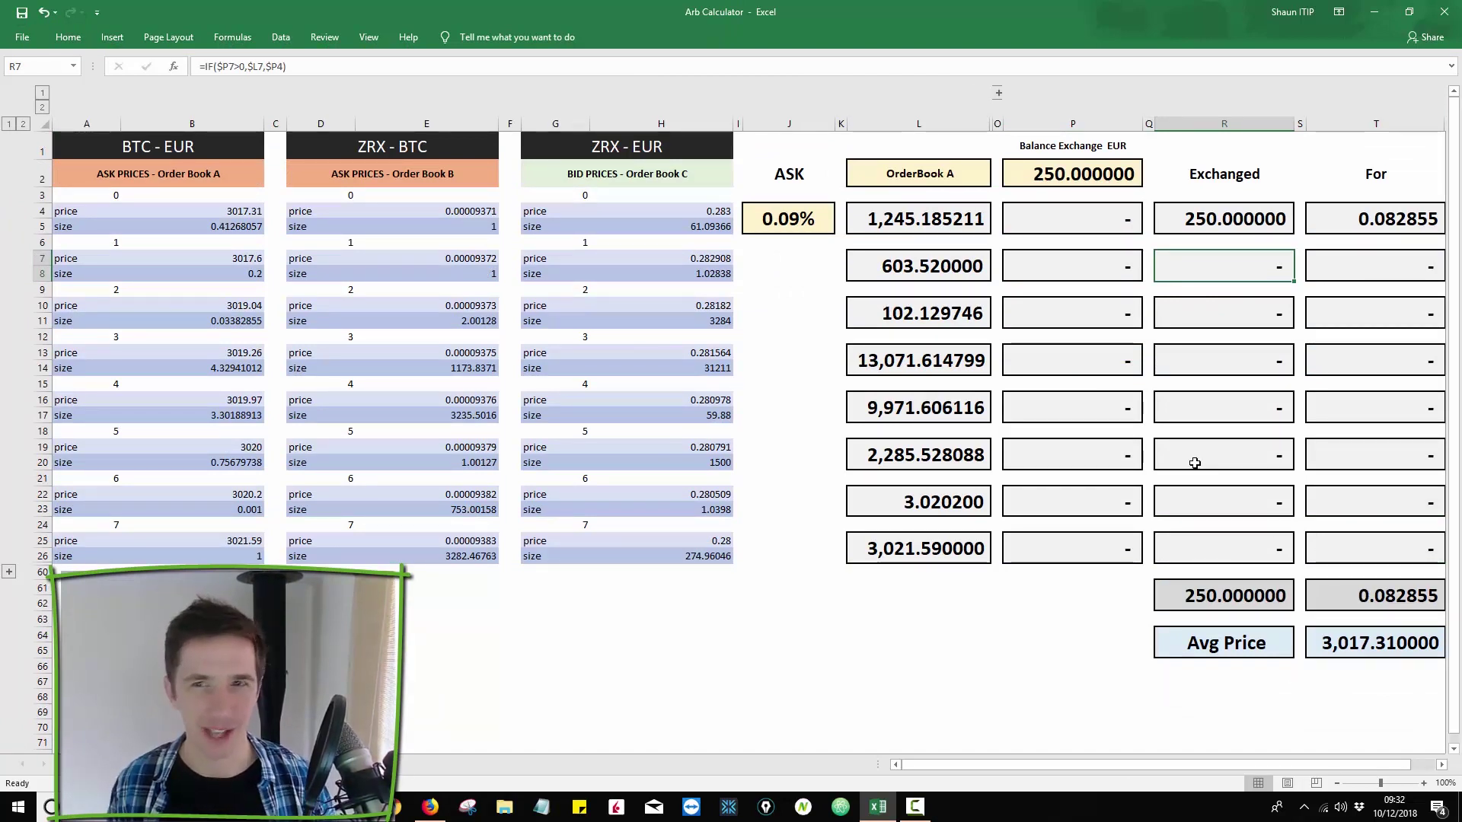
click(1088, 174)
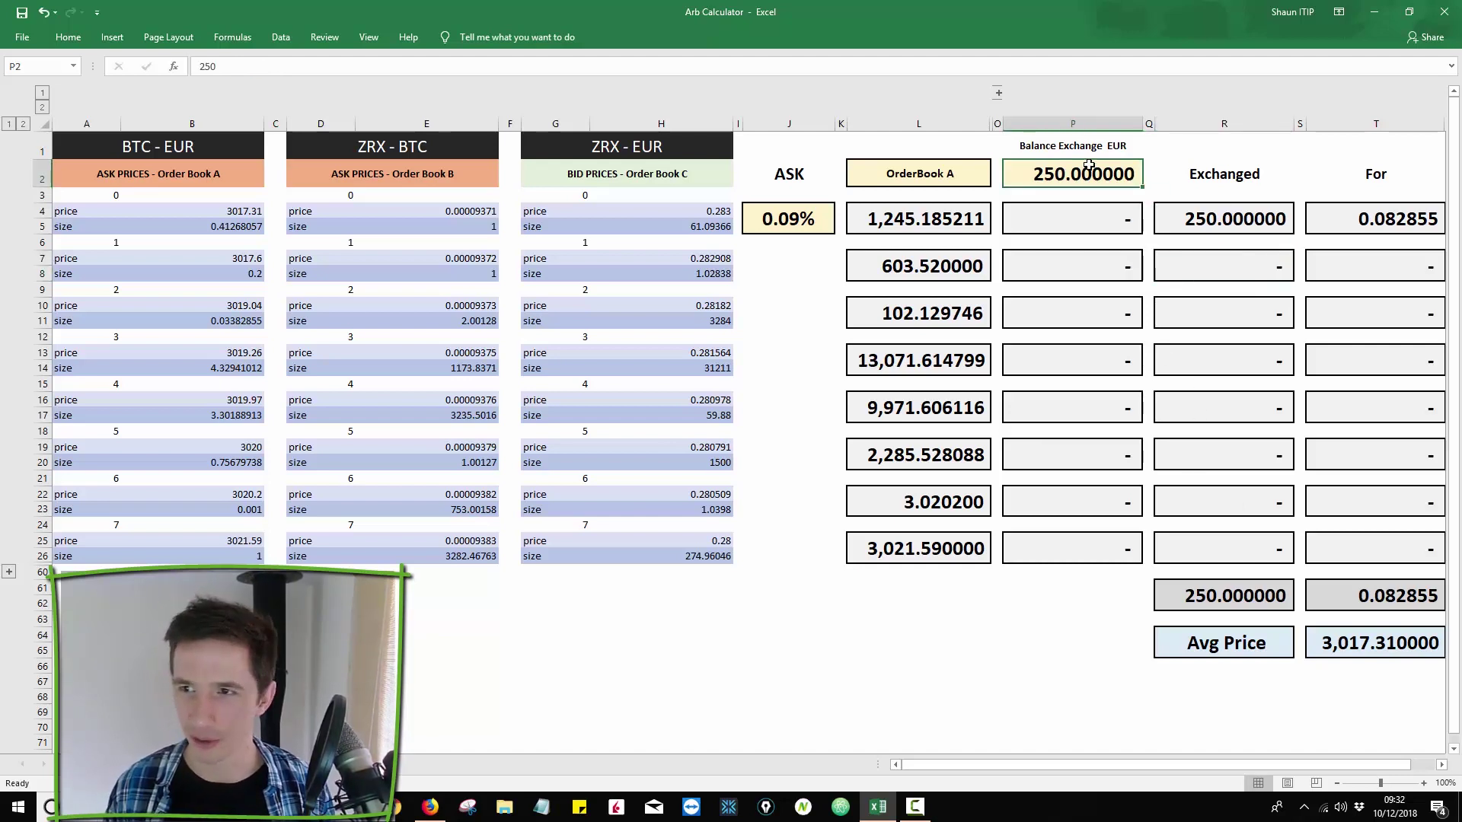
click(1320, 215)
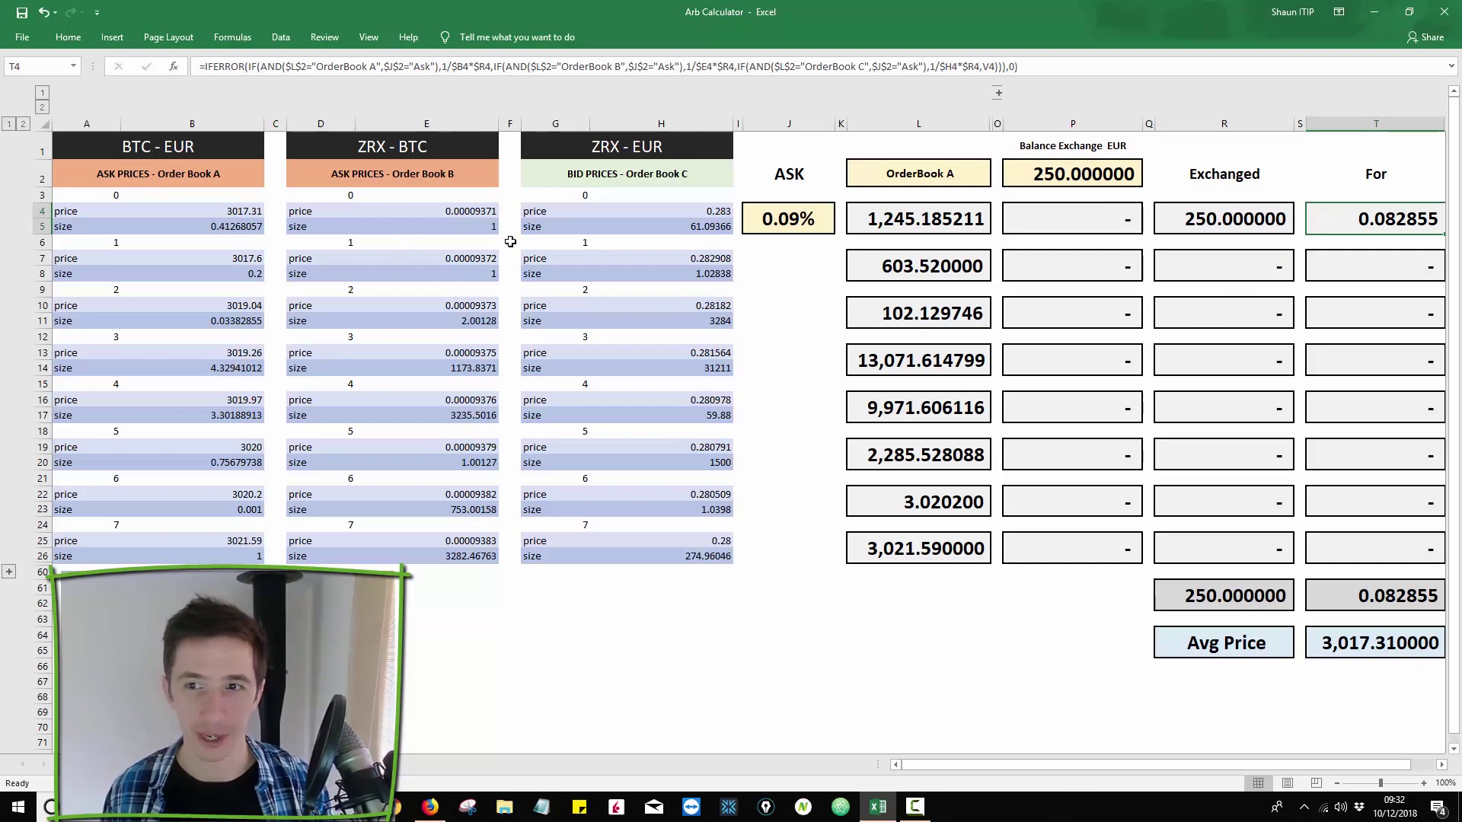
click(1044, 228)
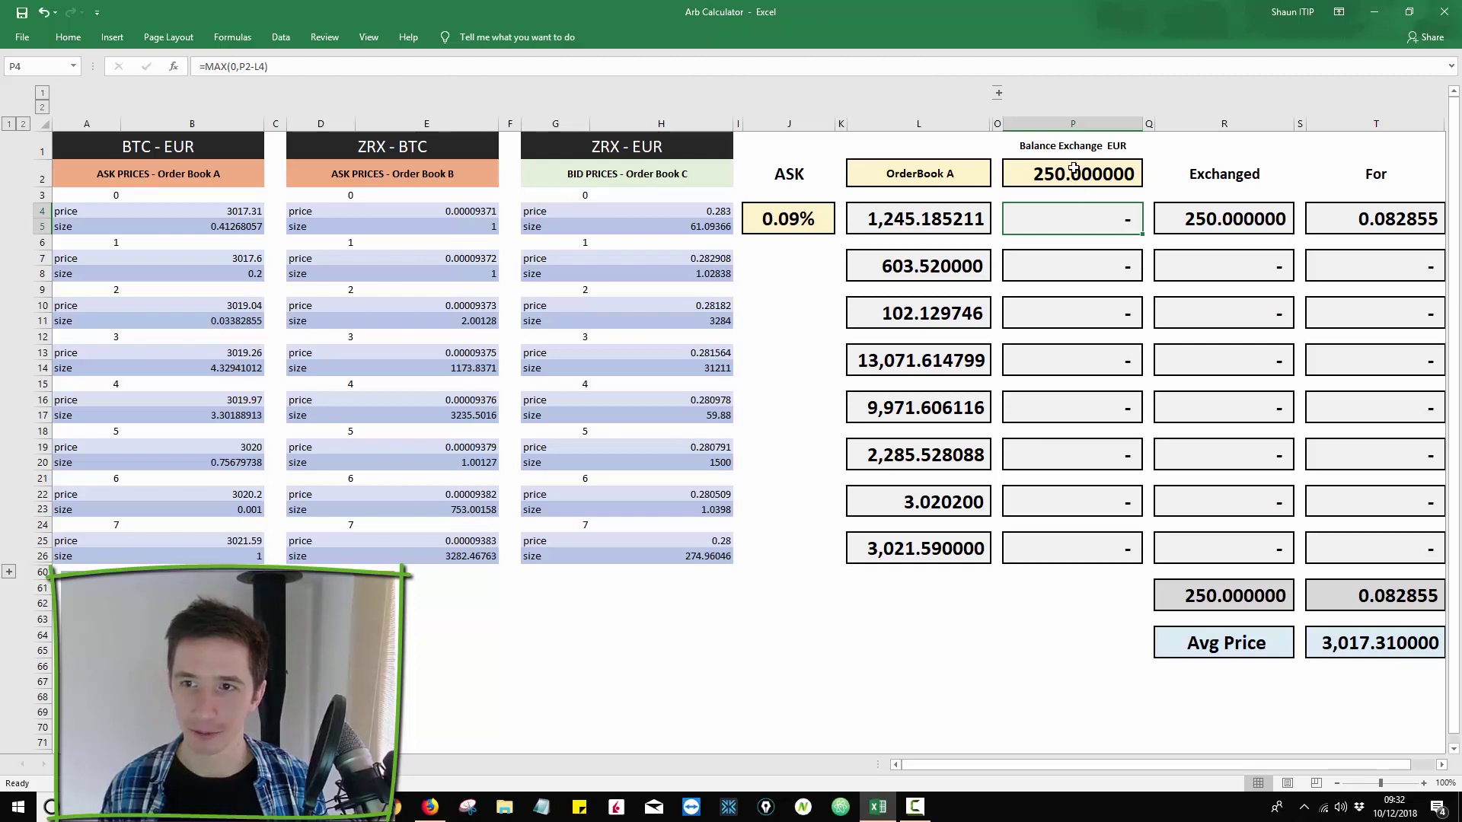
click(1225, 221)
click(1059, 222)
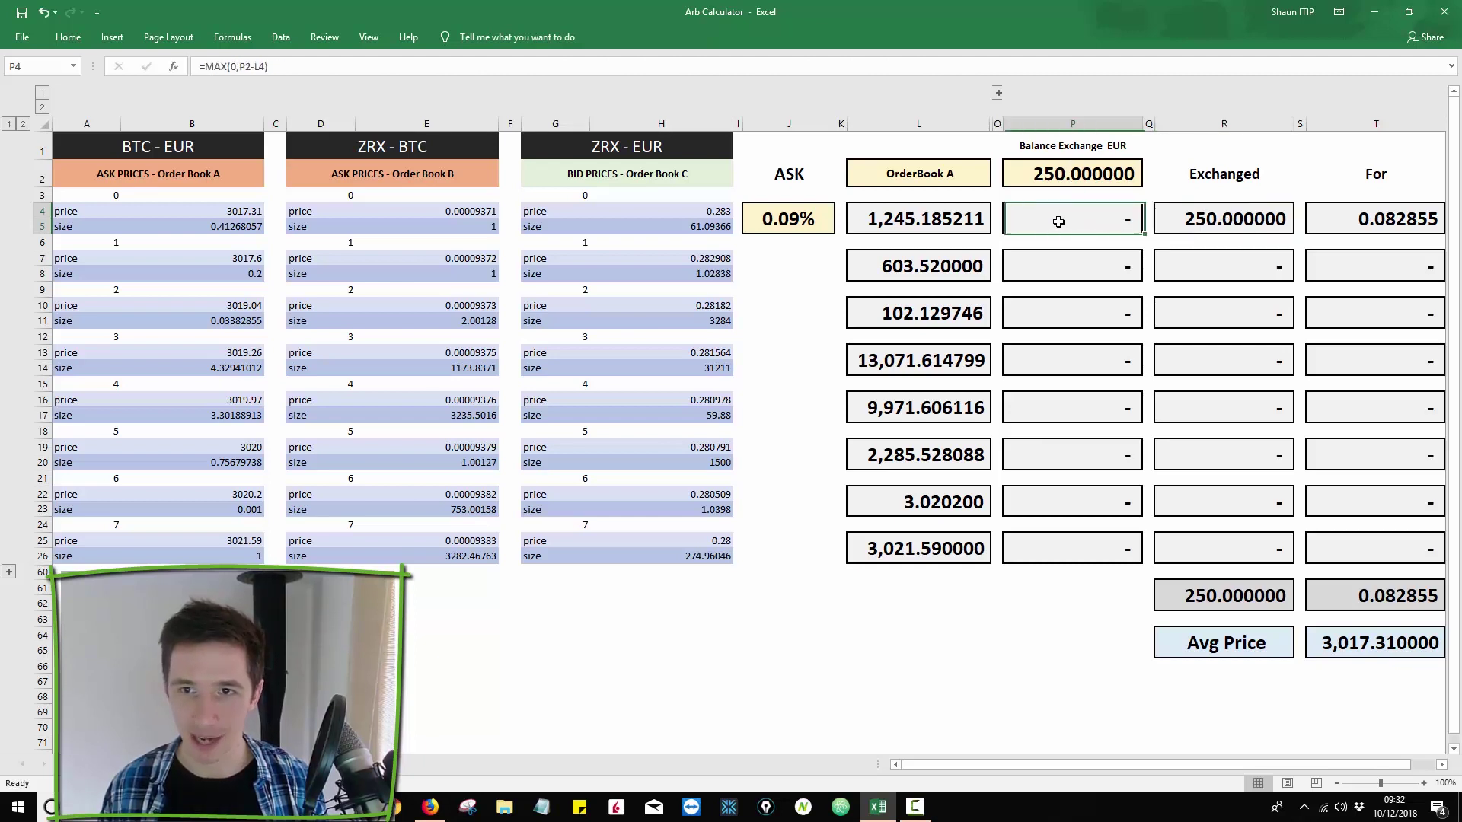
click(910, 220)
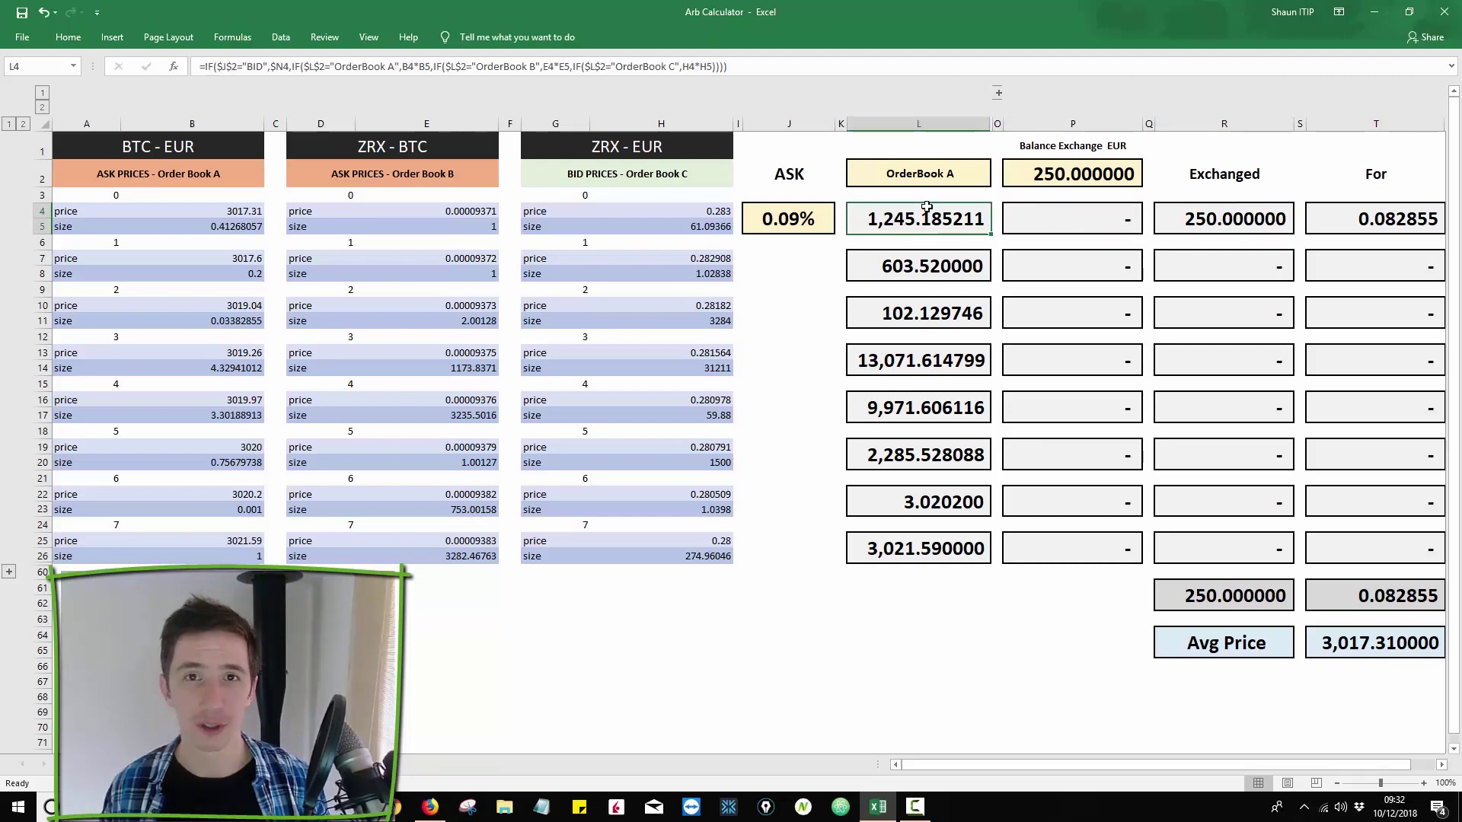
click(206, 224)
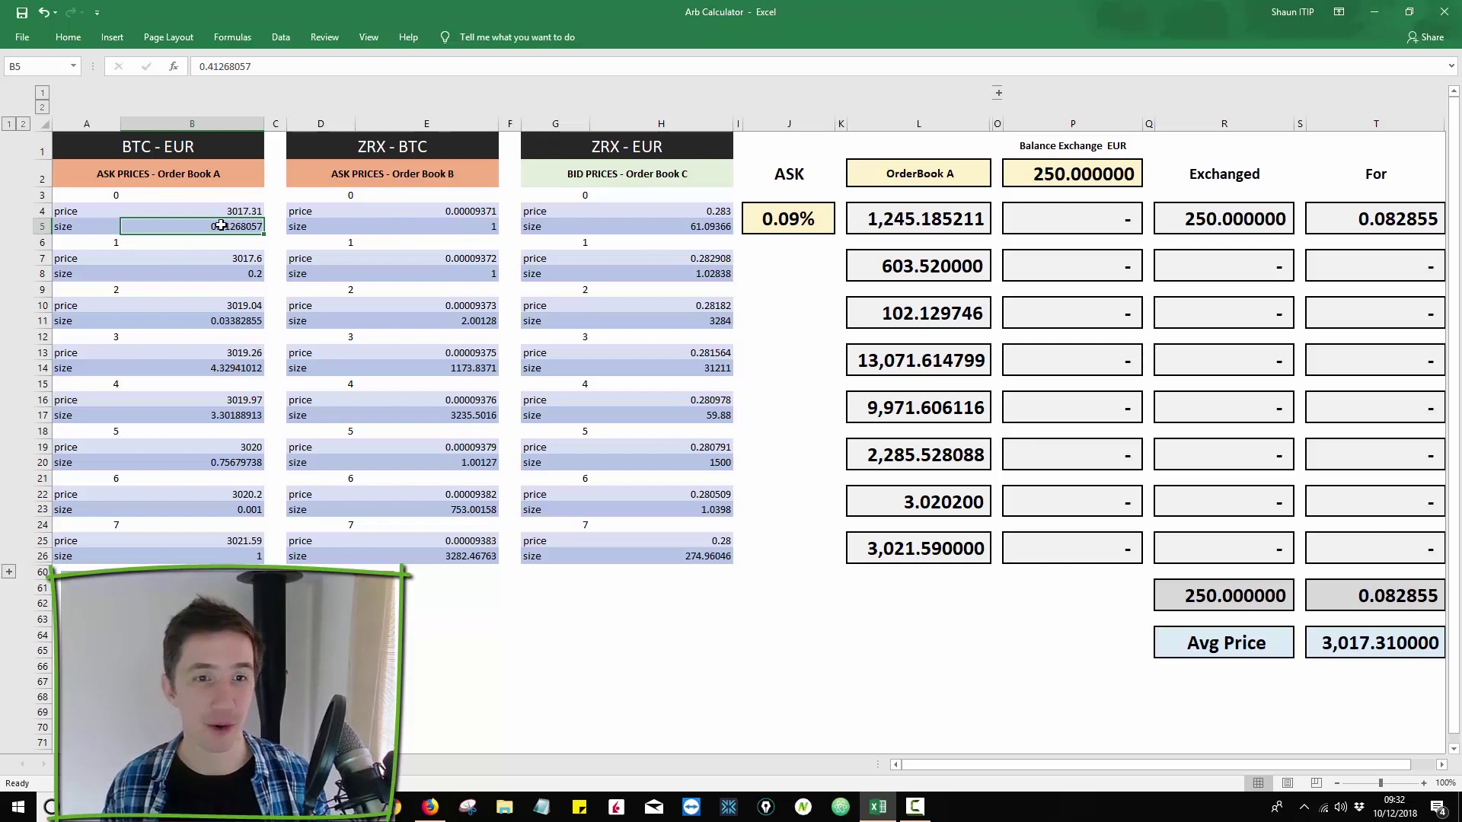
click(198, 211)
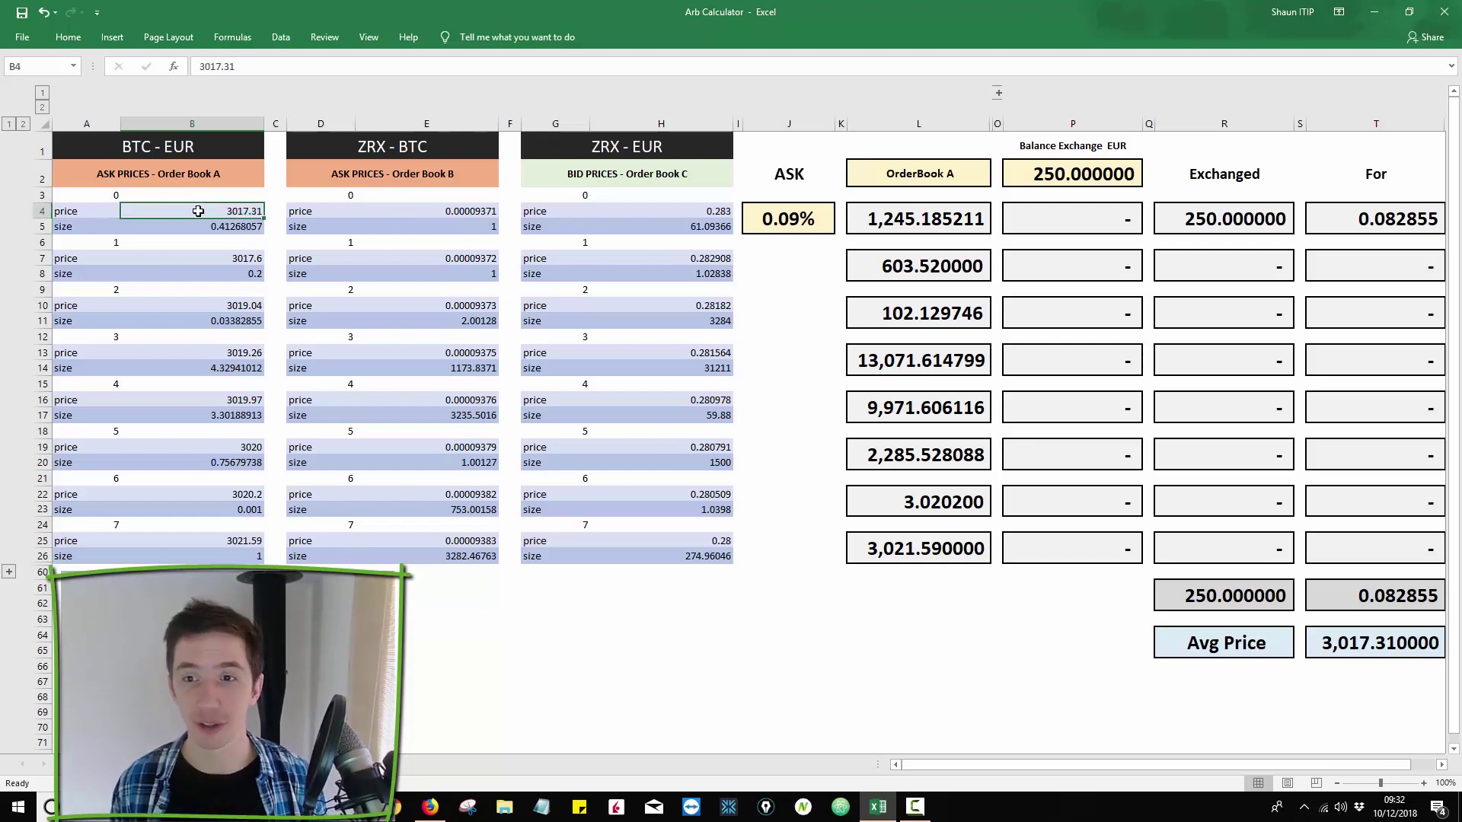
click(1041, 164)
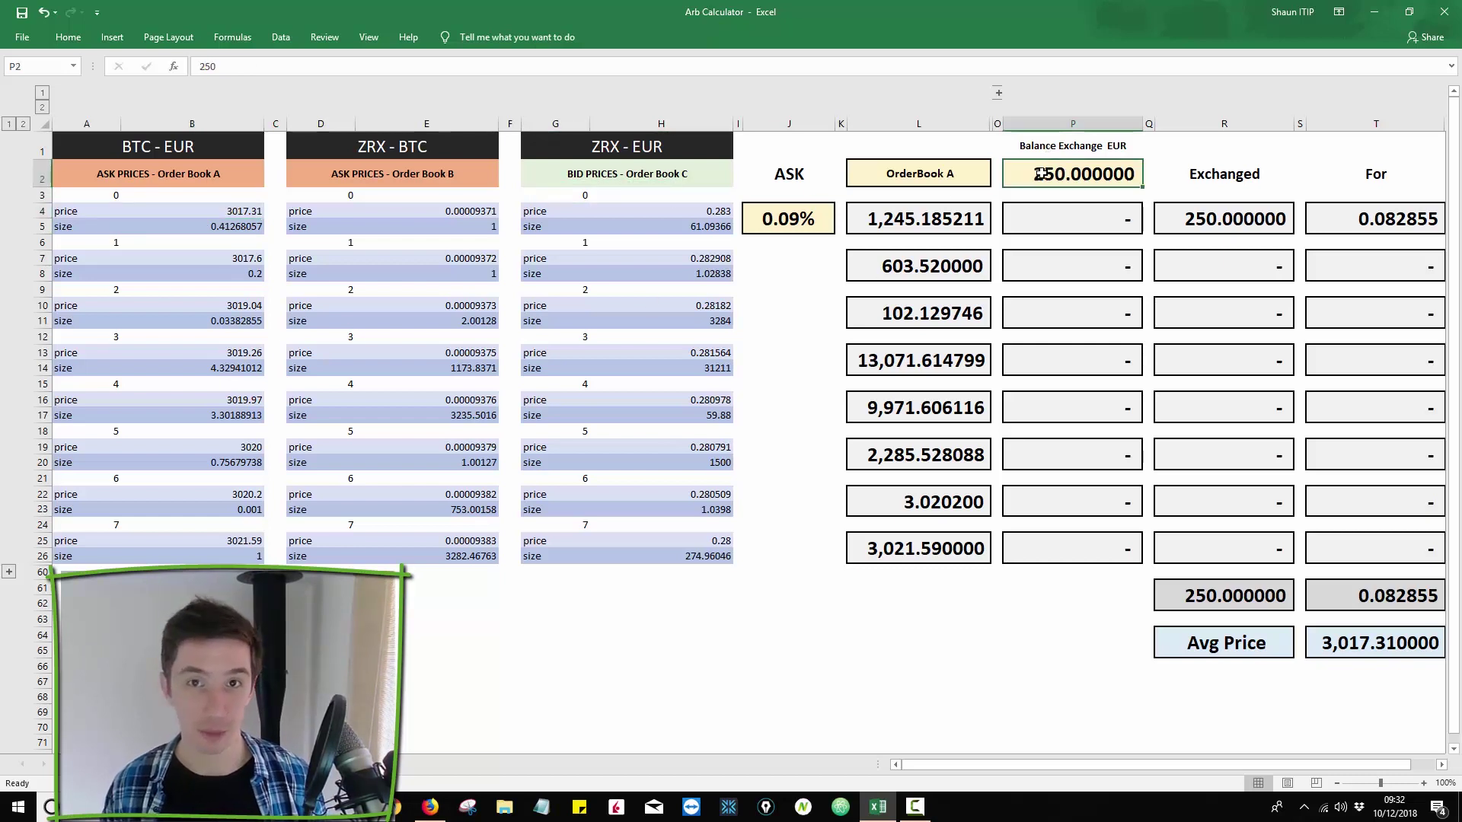
click(1188, 219)
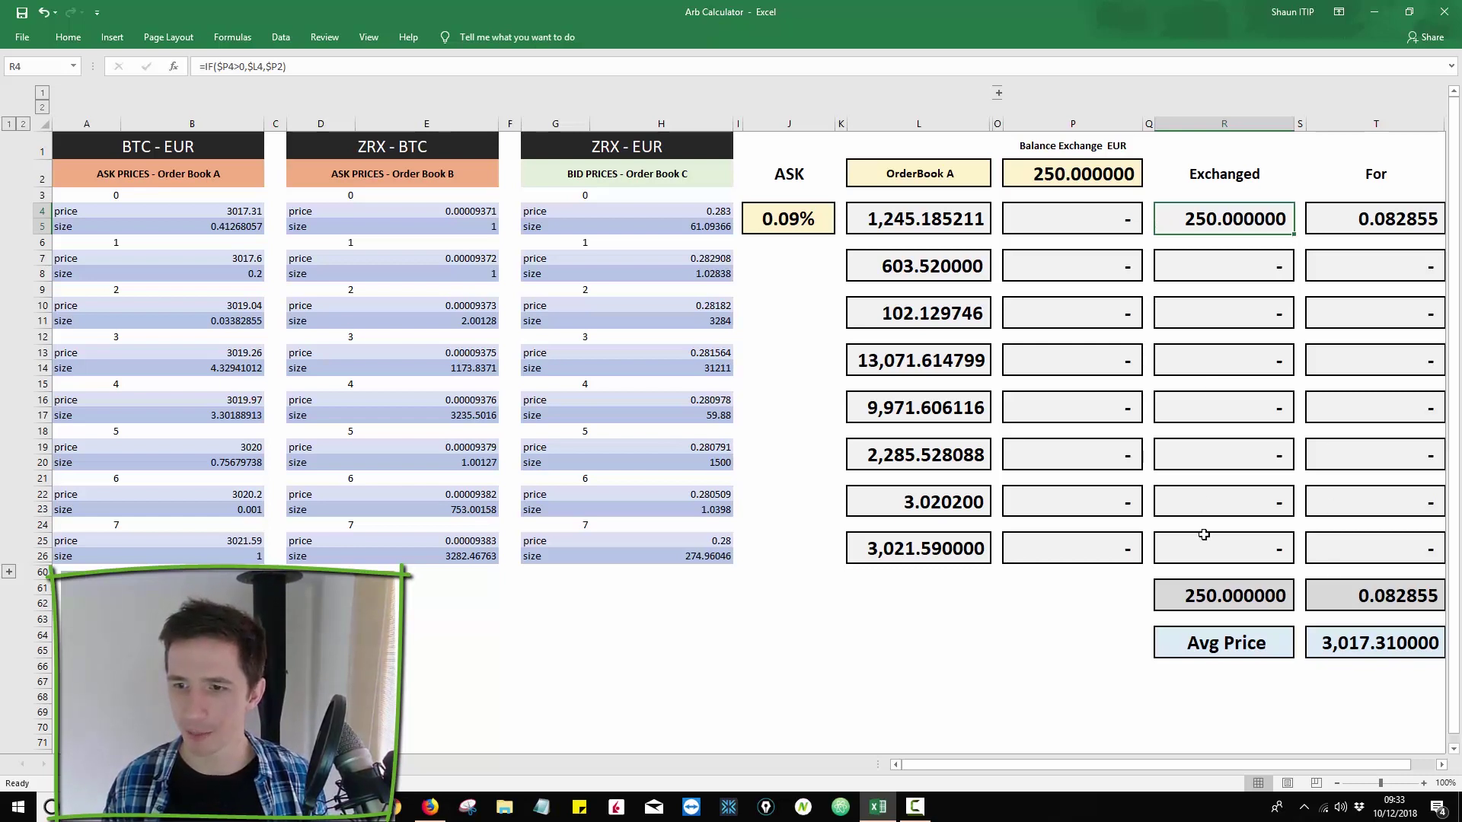
click(1205, 595)
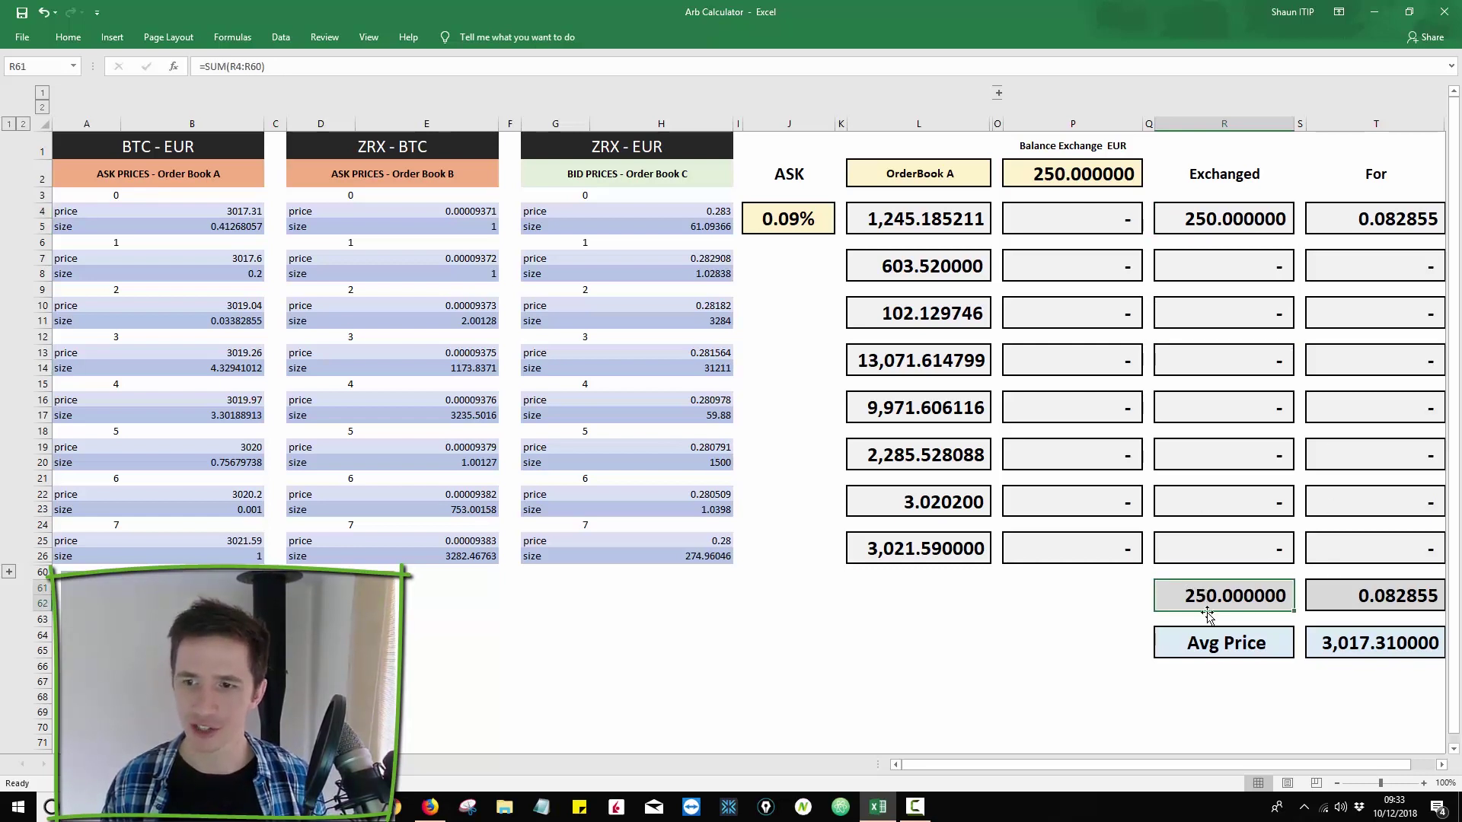
click(1340, 594)
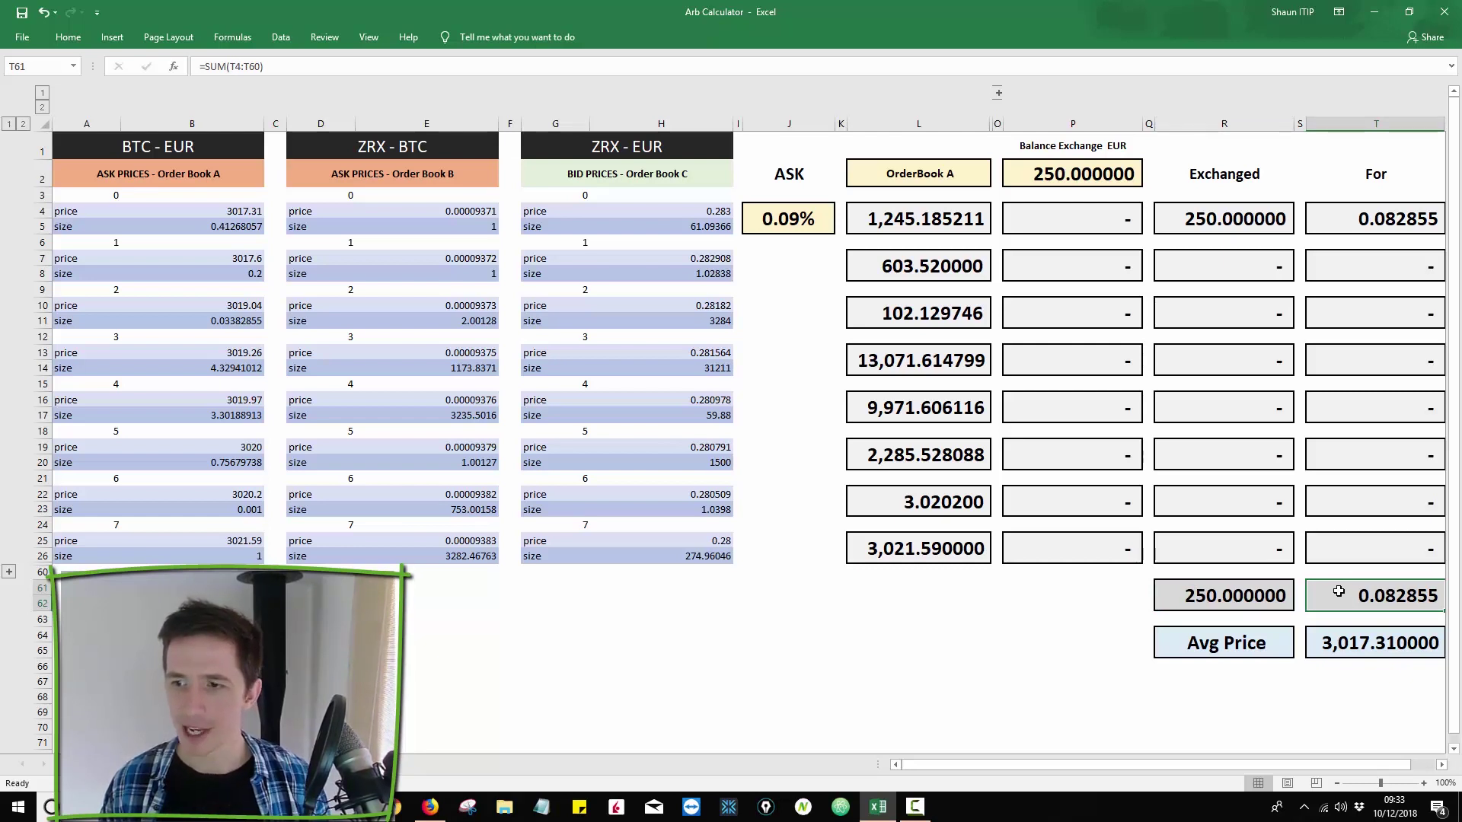
Paste the 0.082855 BTC total from T61 into balance cell P2 as a plain value
key(ctrl+c)
click(1069, 177)
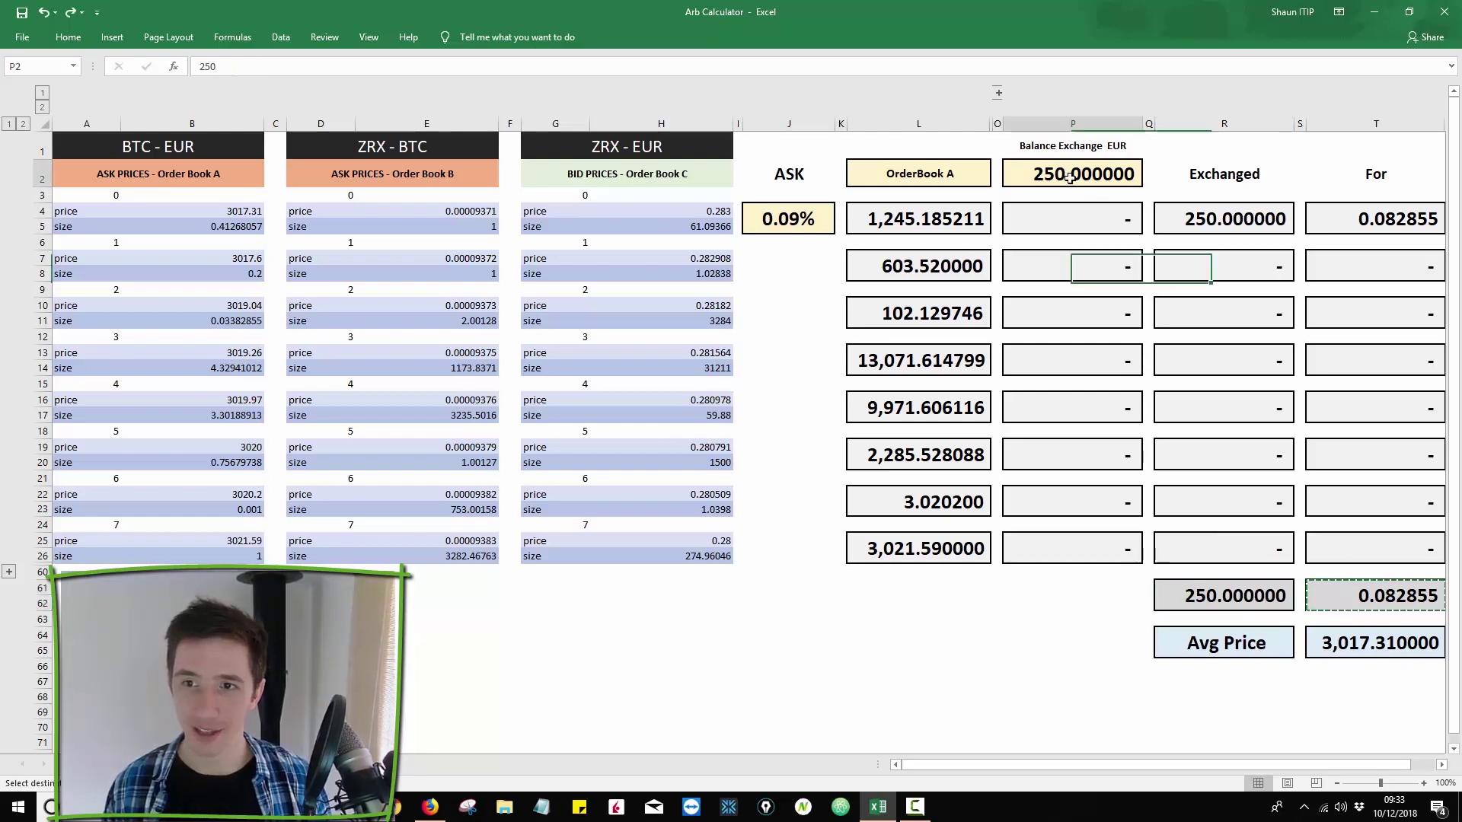
key(alt)
key(e)
key(s)
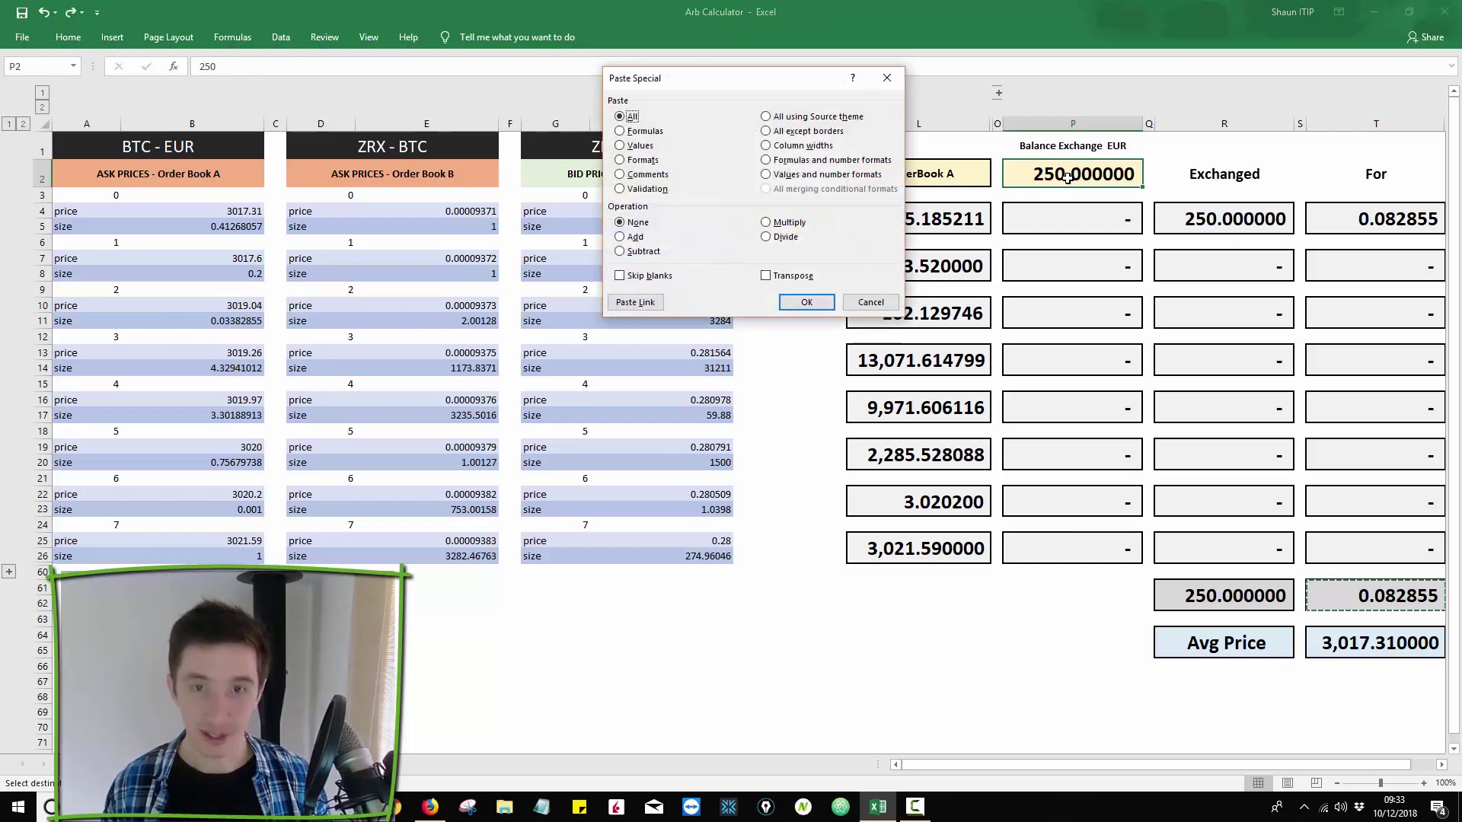
key(v)
key(Return)
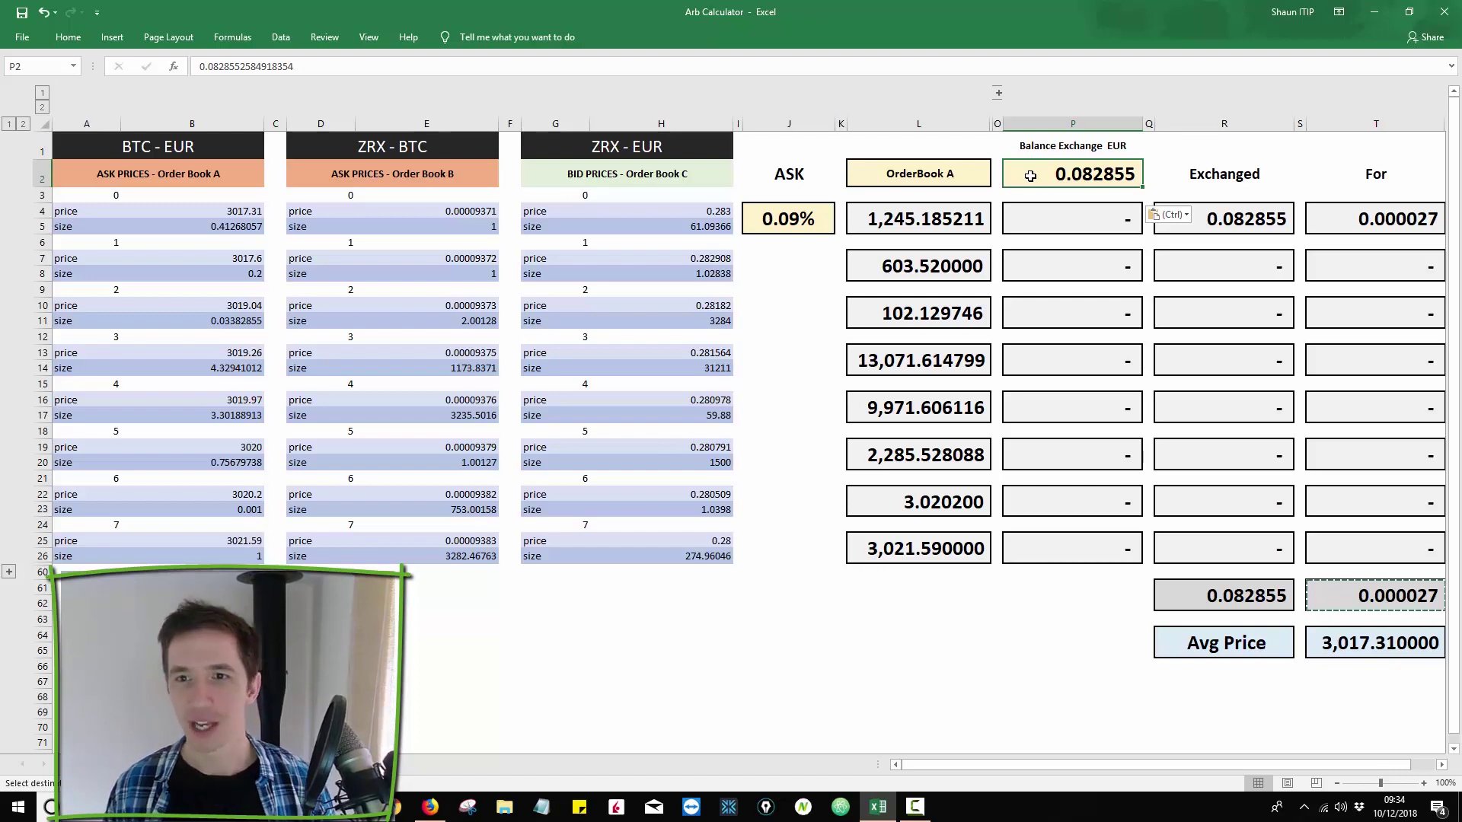
click(970, 175)
click(997, 181)
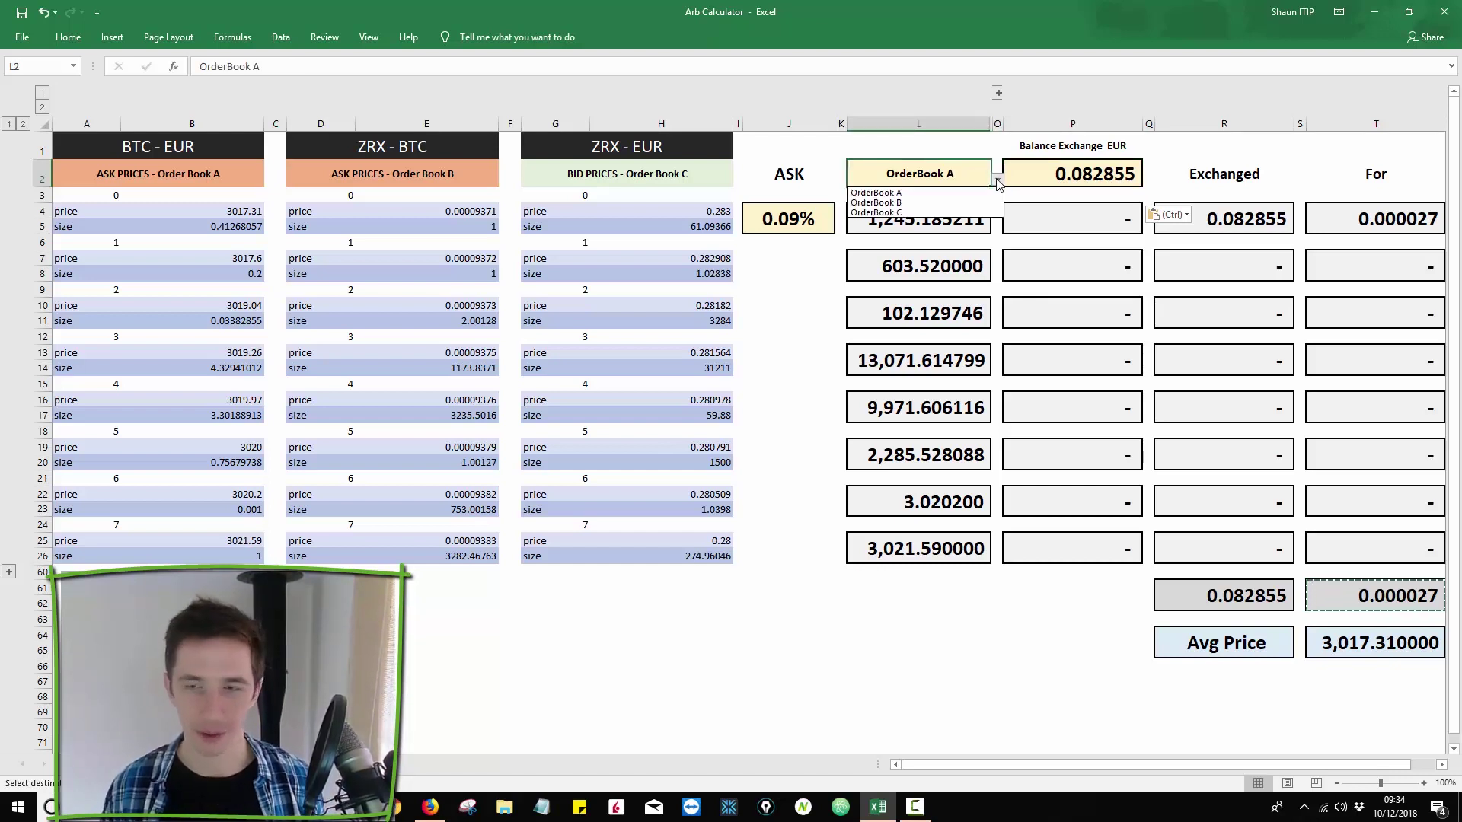
Switch the calculator to OrderBook B and check the P2 balance and the P4 and L4 formulas
click(971, 203)
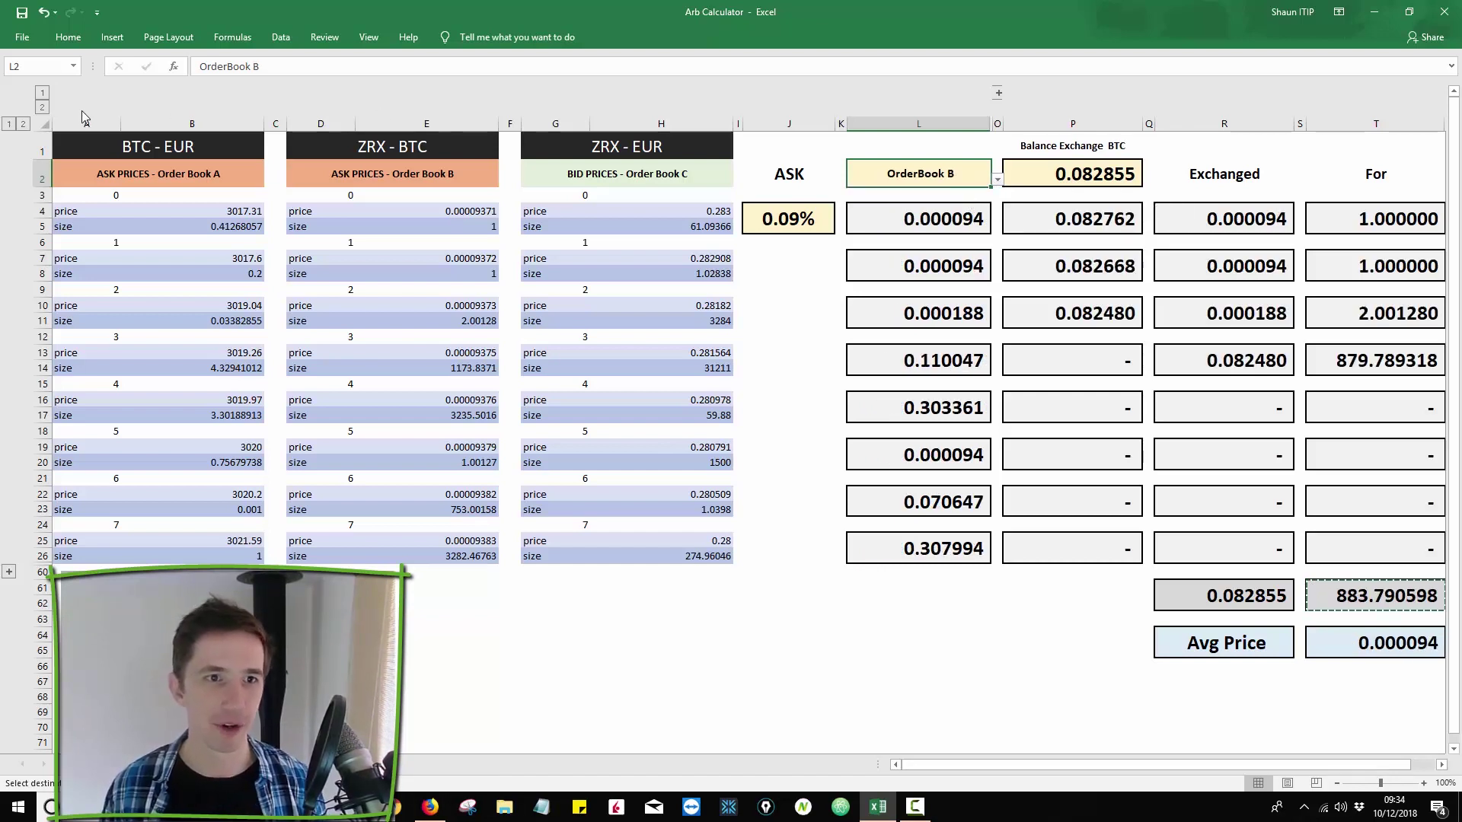
drag(86, 123, 139, 122)
click(320, 122)
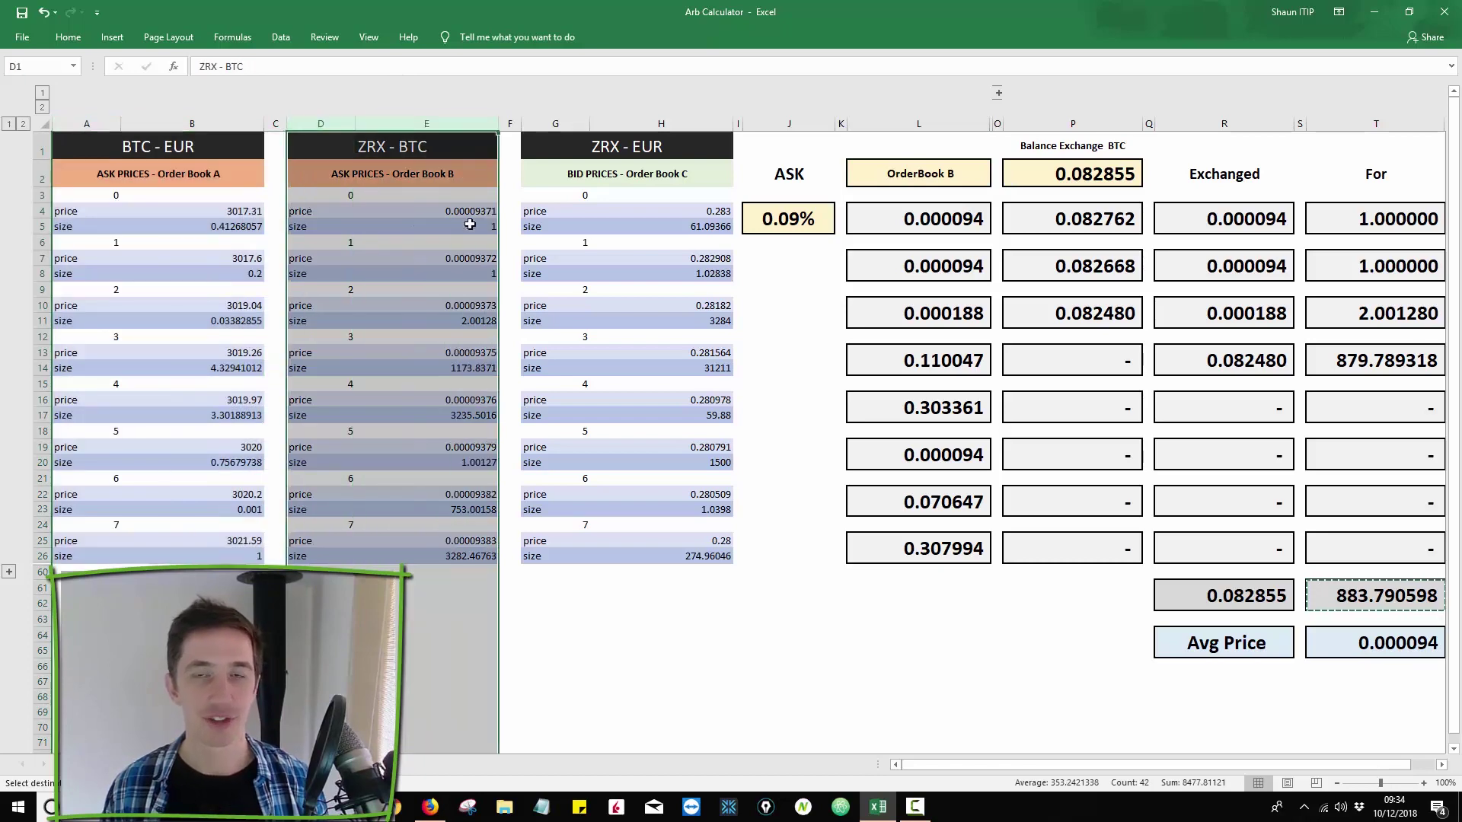
click(1053, 215)
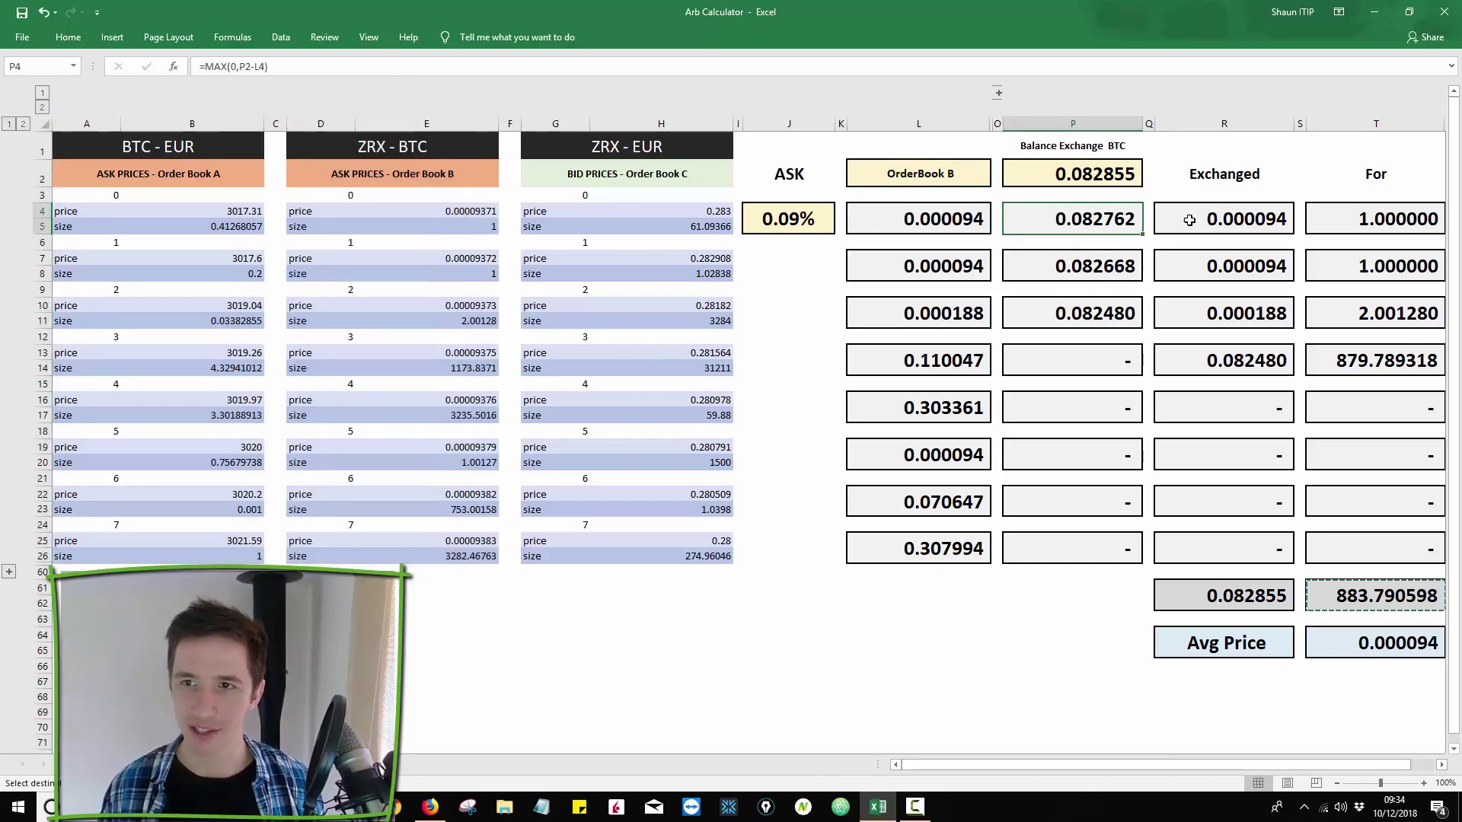
click(1100, 183)
drag(1091, 197, 1088, 191)
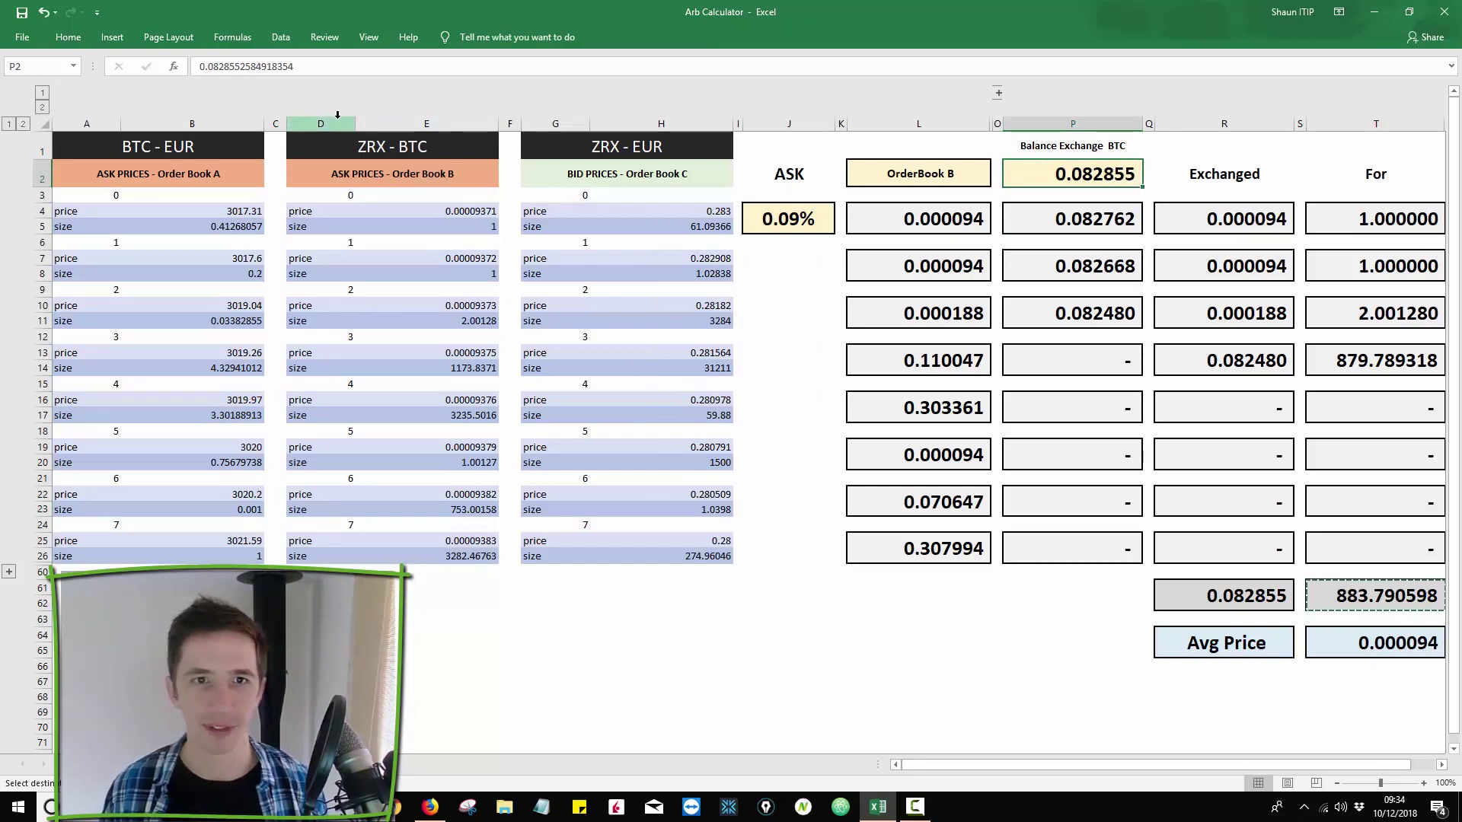
click(888, 218)
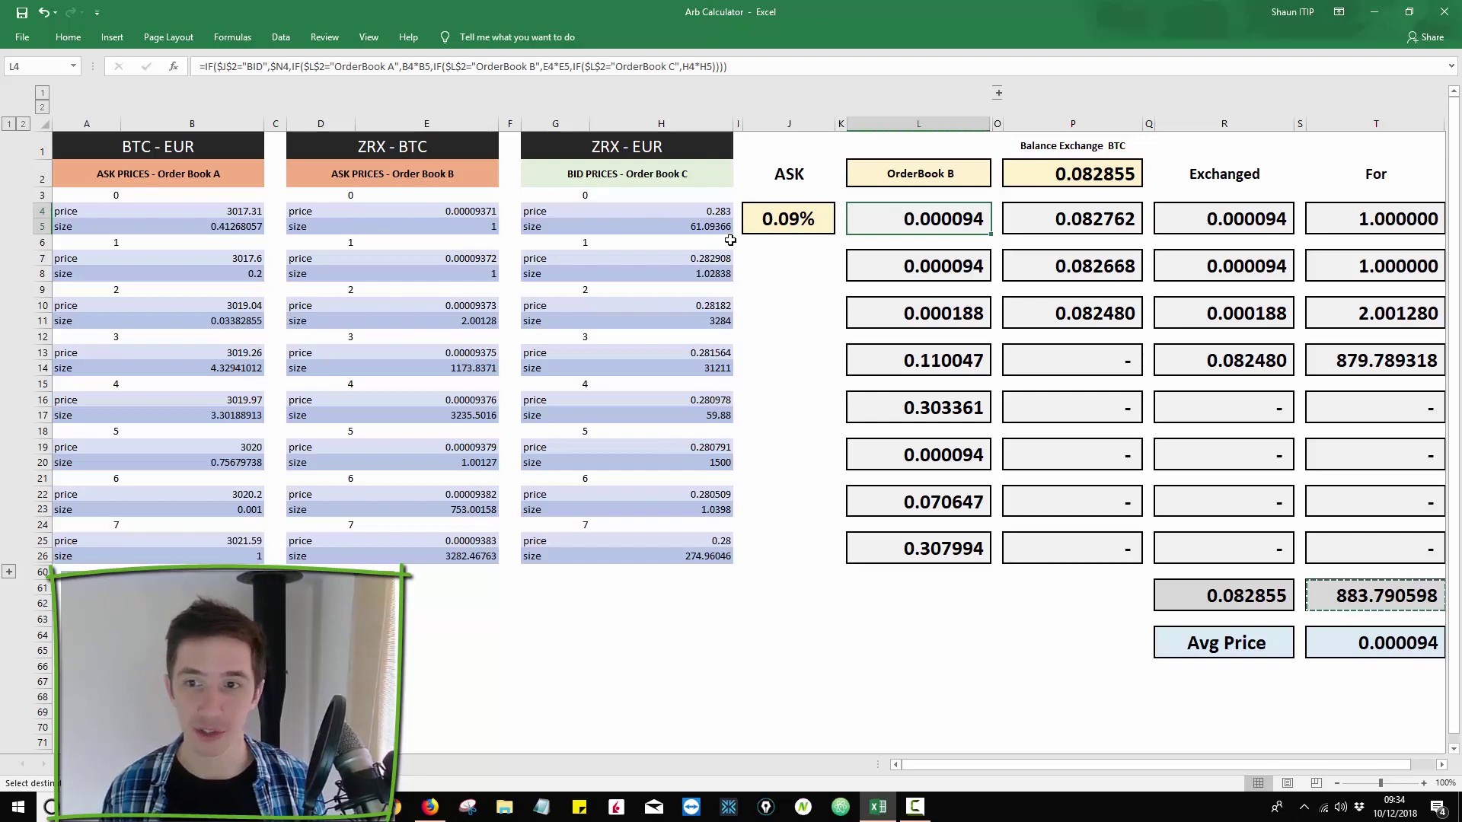
Review the ZRX-BTC prices and the 883.790598 ZRX total at a 0.000094 average price
click(467, 224)
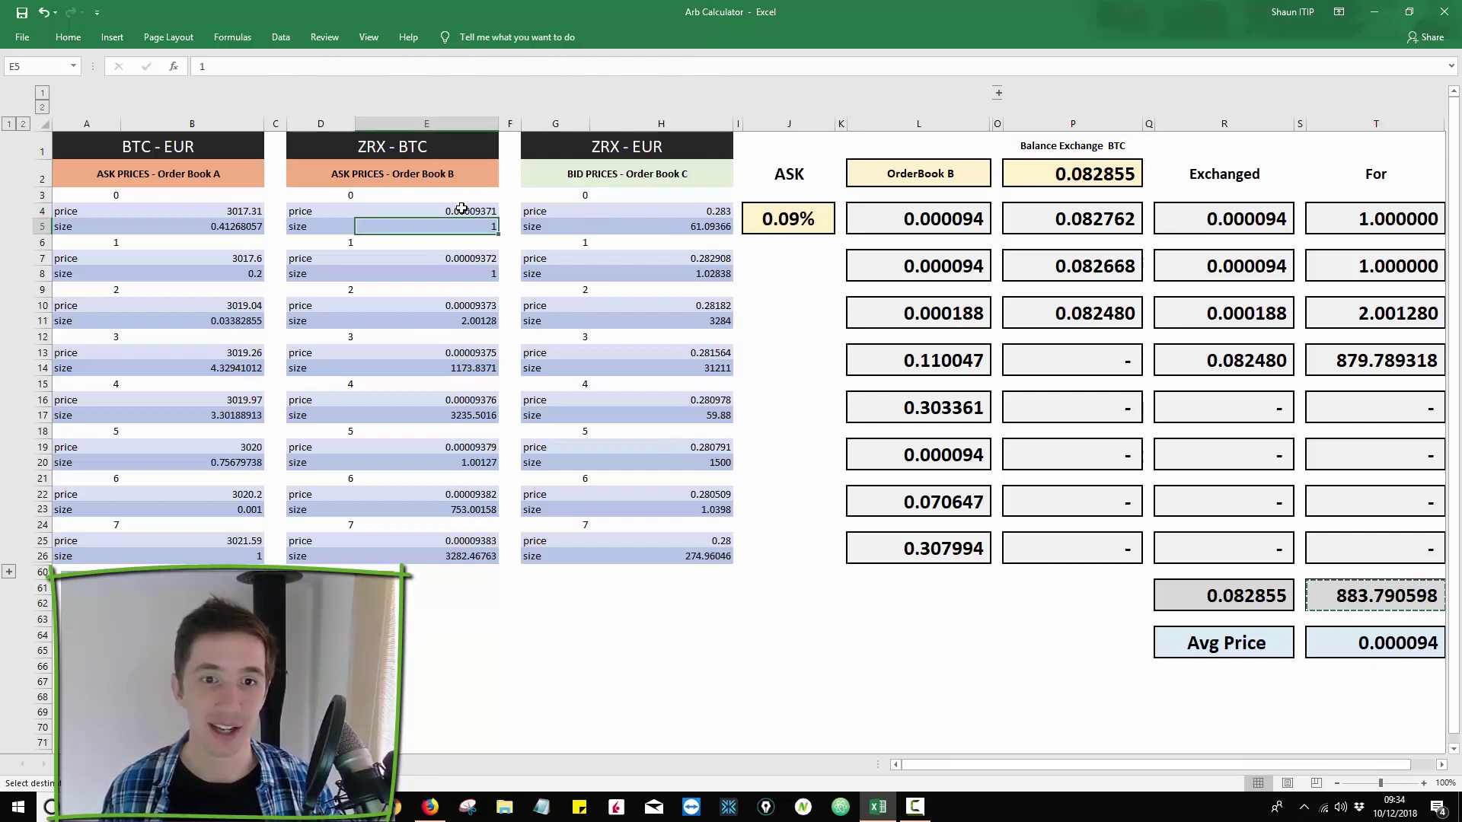
click(460, 211)
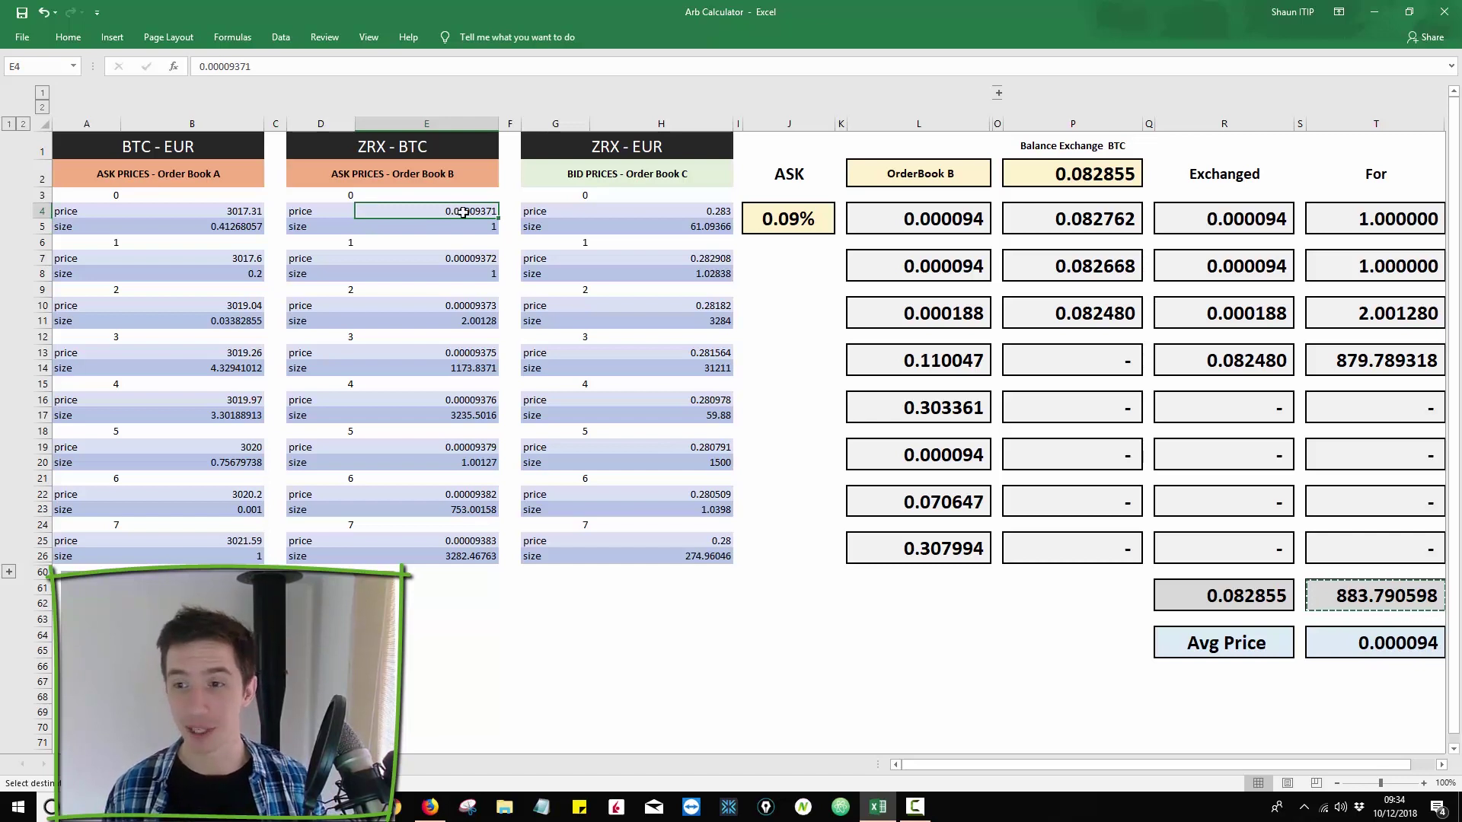
click(1361, 569)
key(Escape)
click(1342, 645)
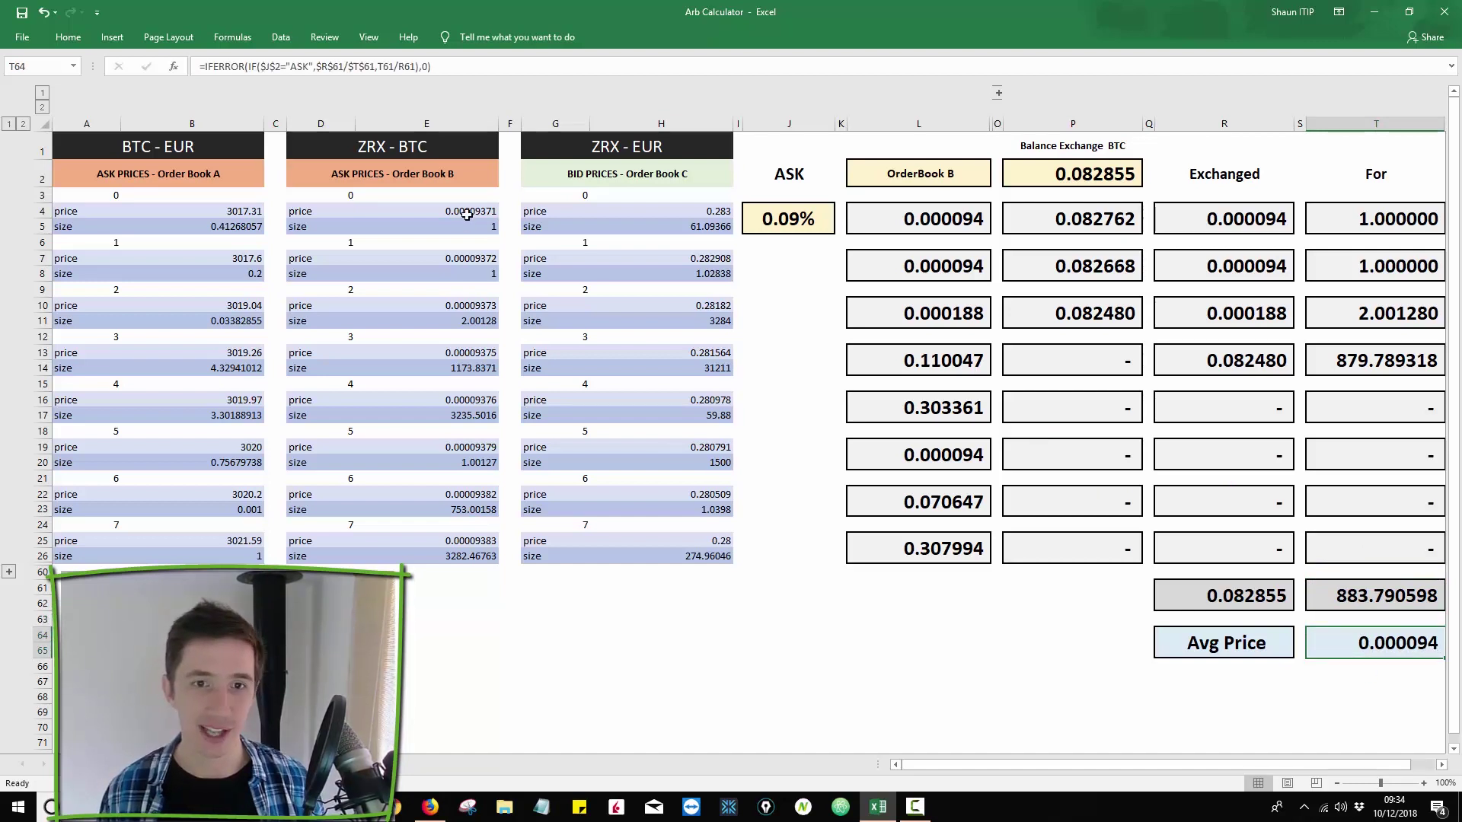
click(477, 257)
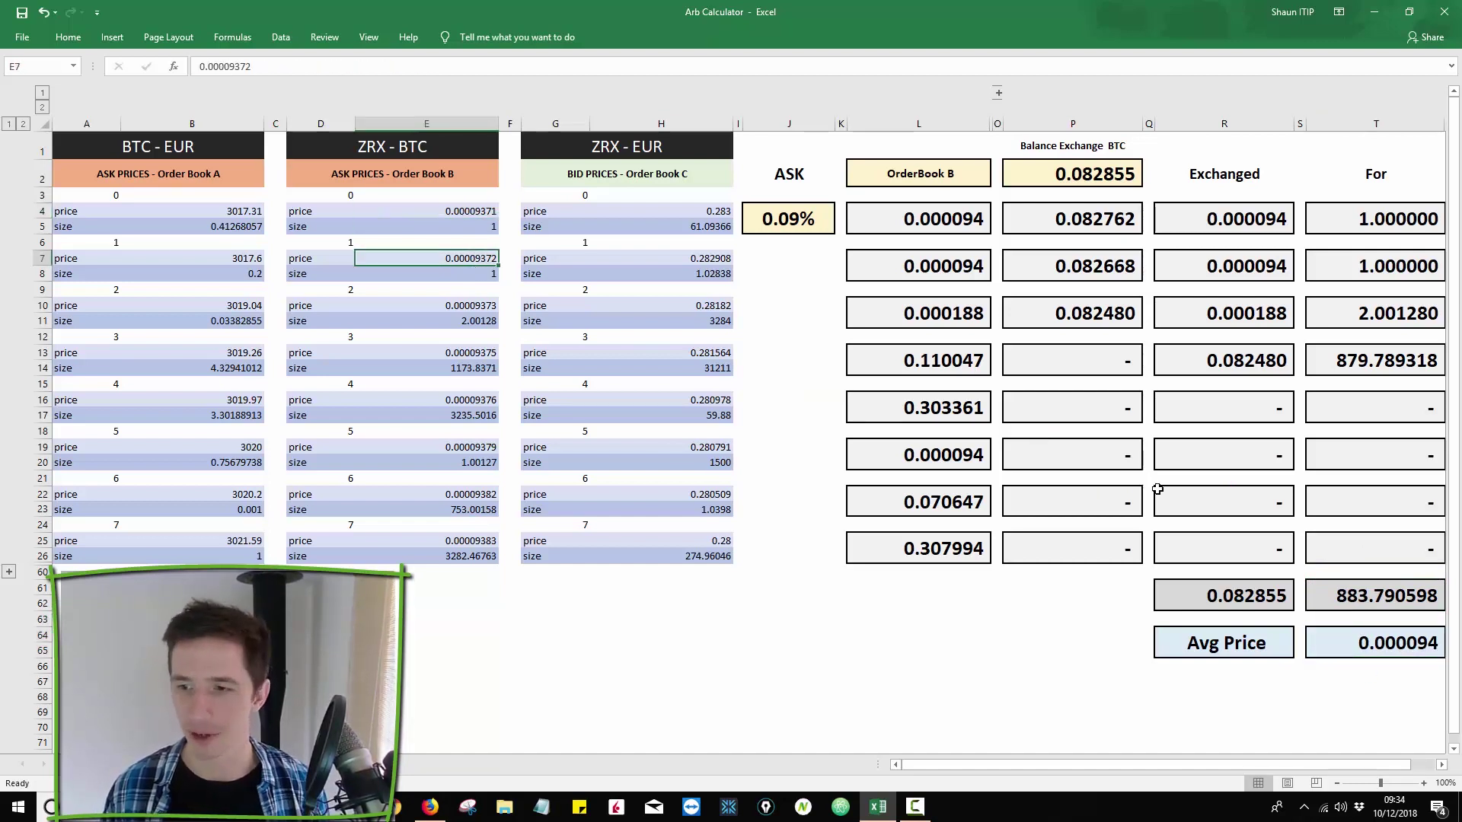
click(1250, 593)
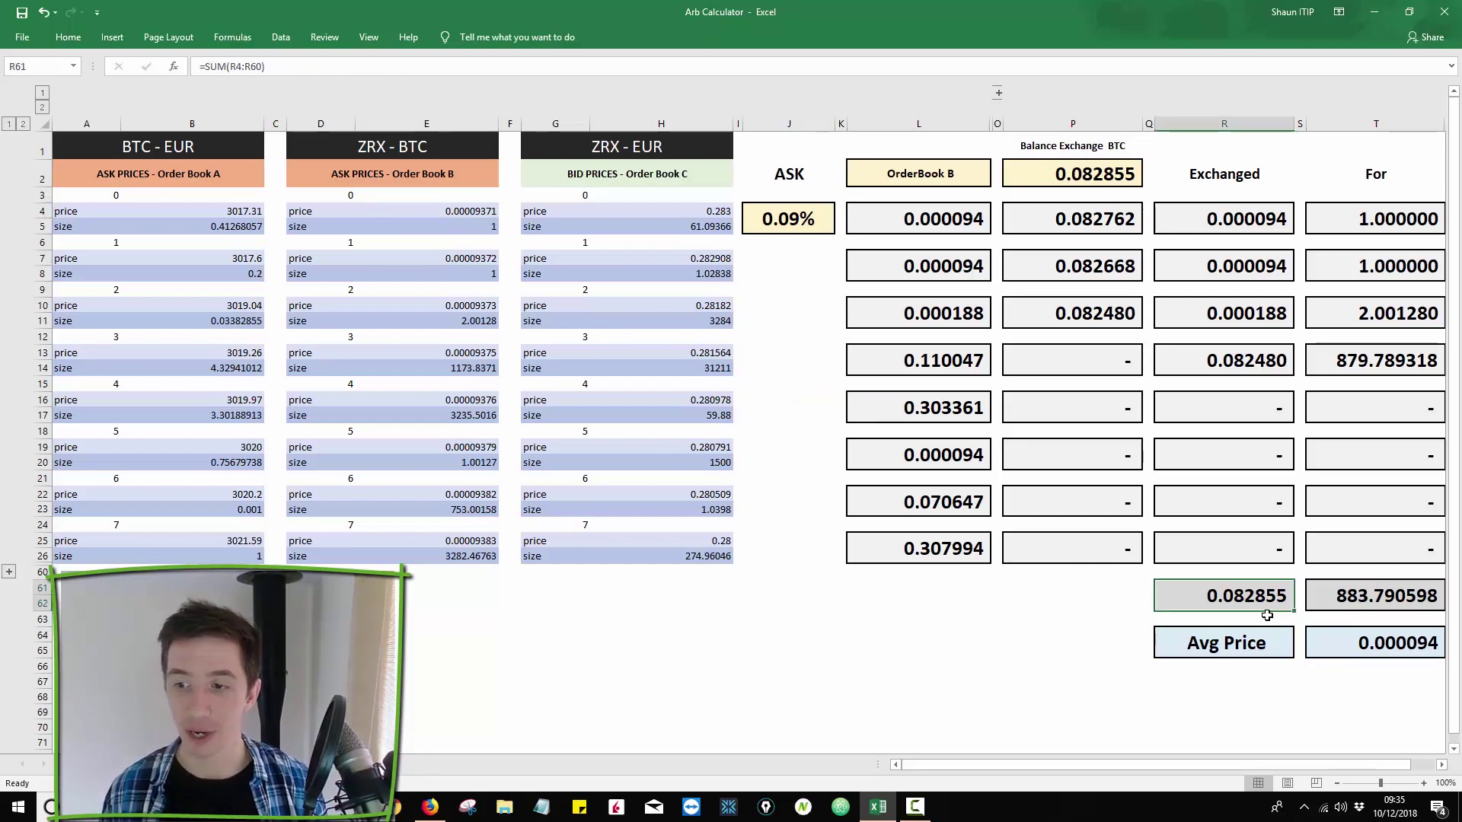
click(1325, 606)
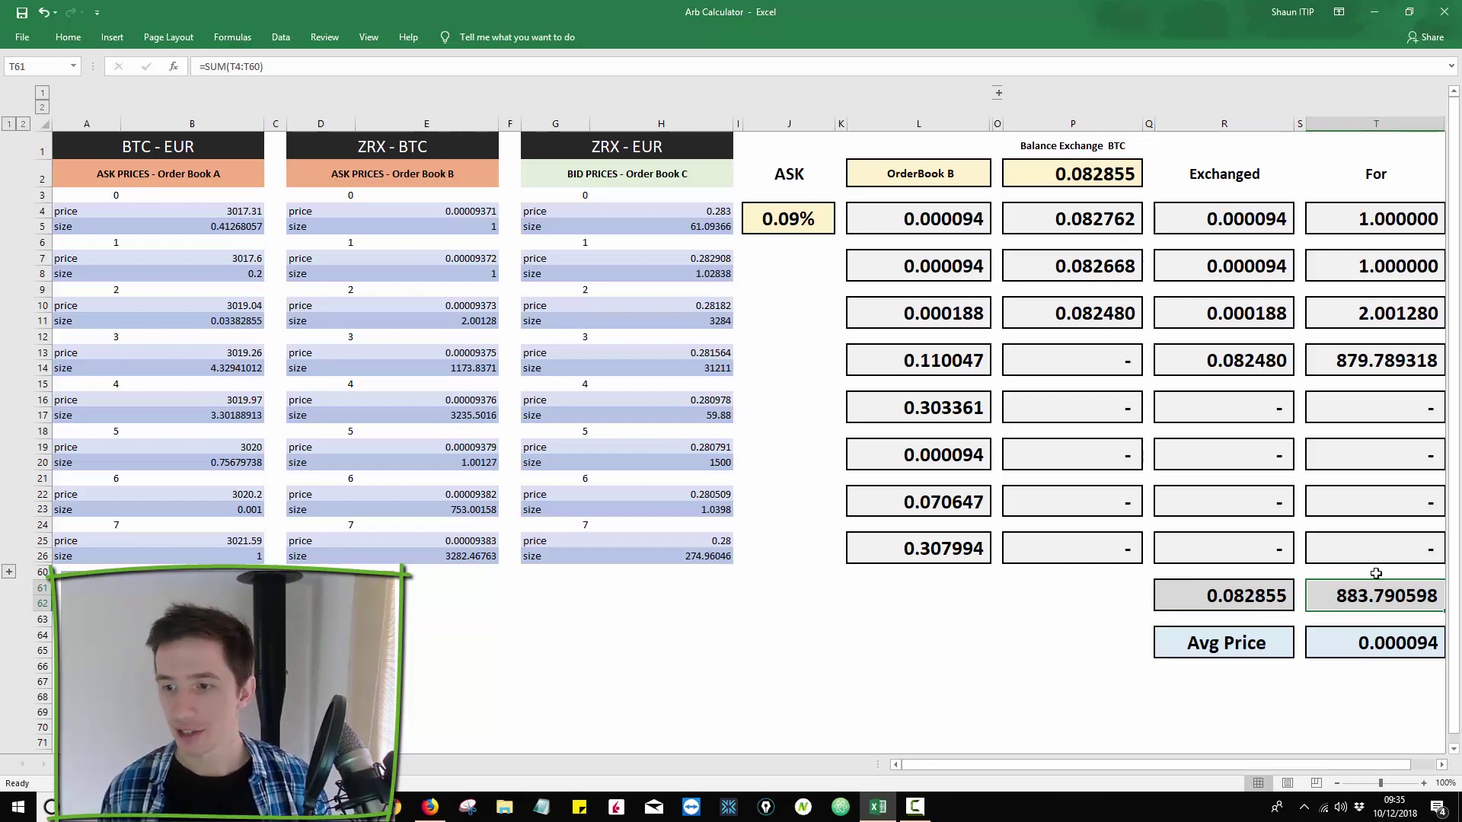
Paste the 883.790598 ZRX total into P2 as a plain value
key(ctrl+c)
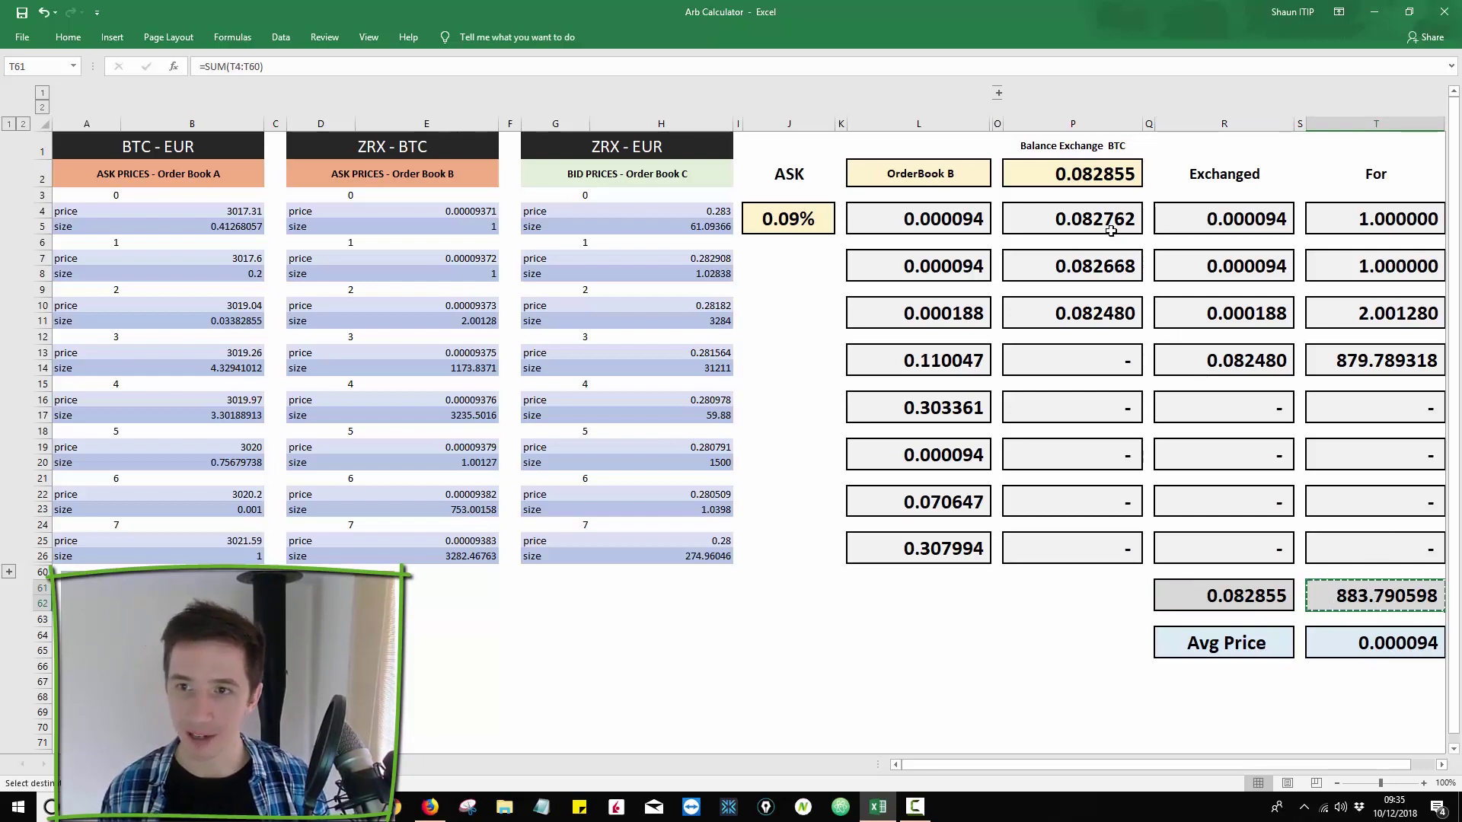
click(1075, 173)
key(alt+e)
key(s)
key(v)
key(Return)
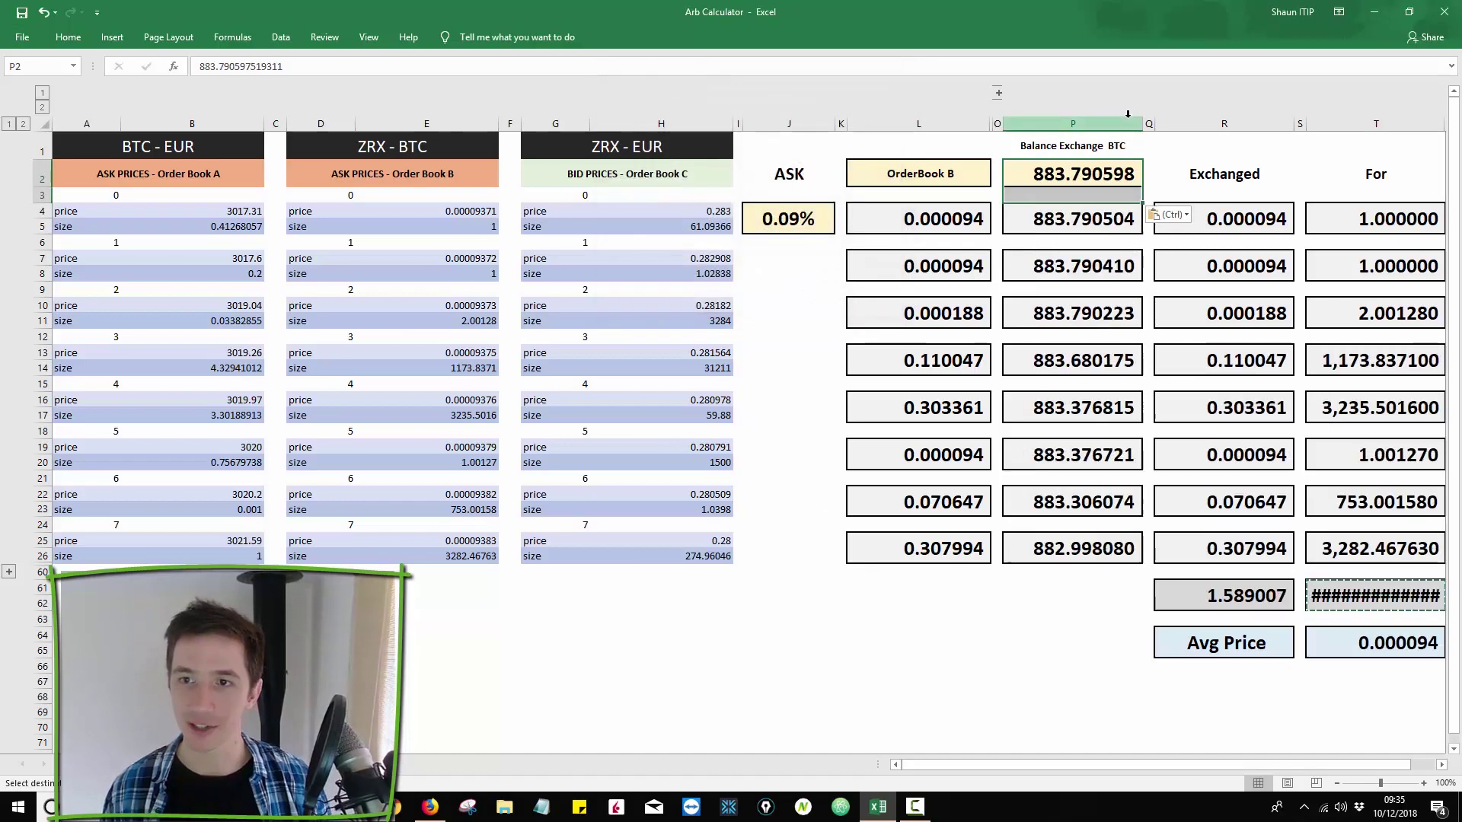
Switch the calculator to OrderBook C and review its BID label and heading
click(973, 174)
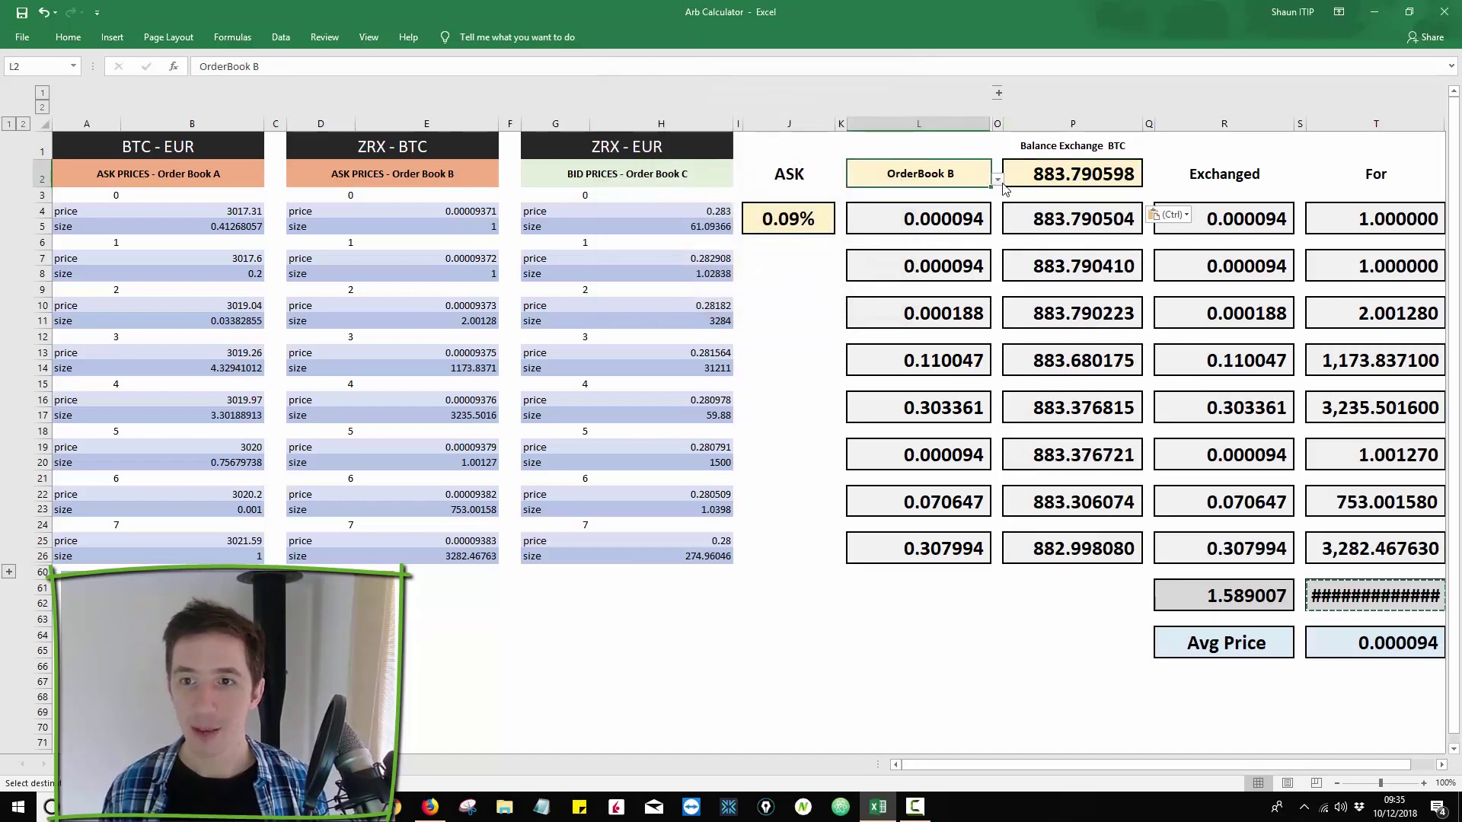
click(996, 179)
click(963, 213)
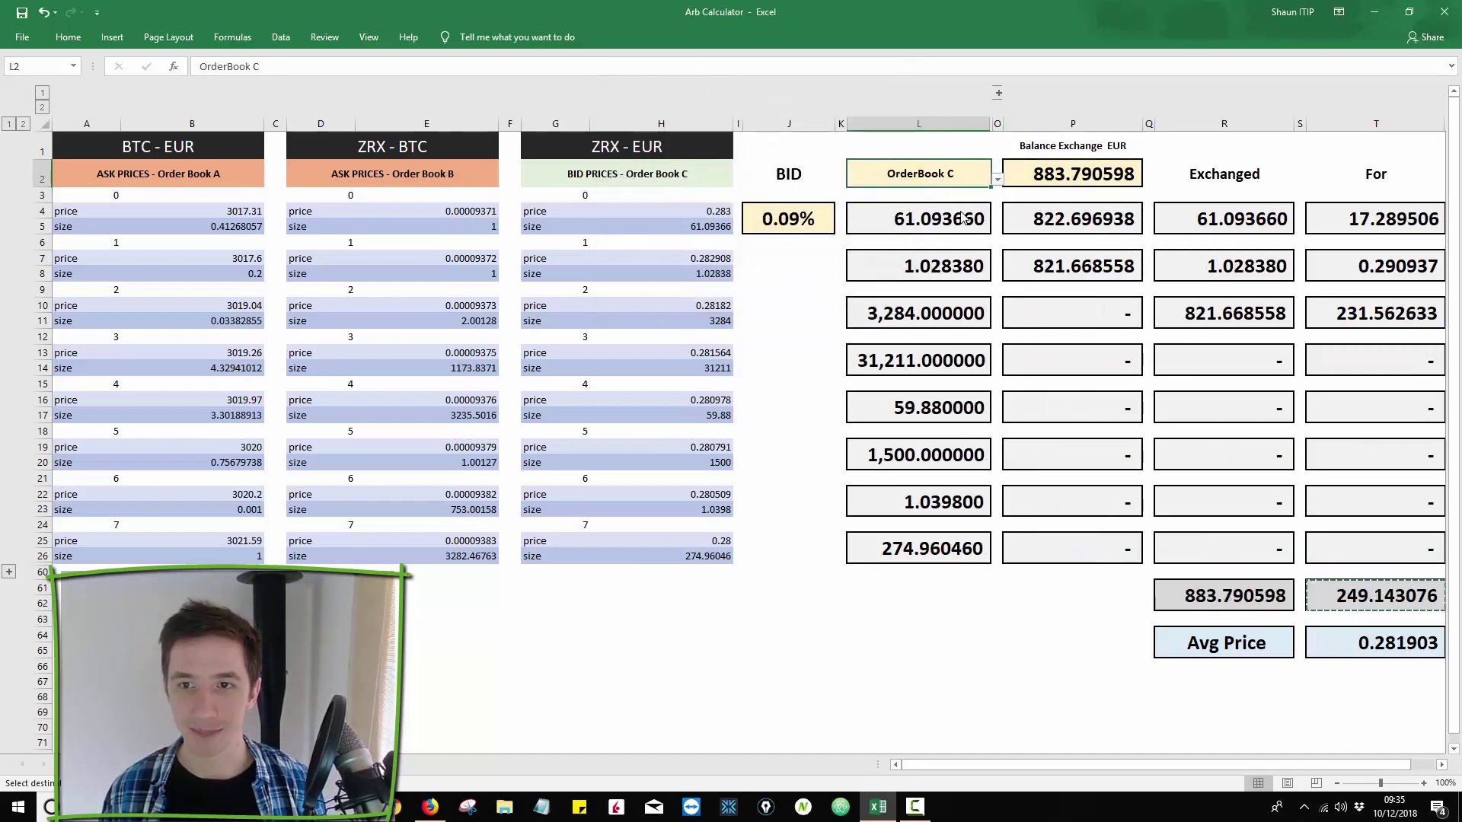
click(780, 145)
click(767, 178)
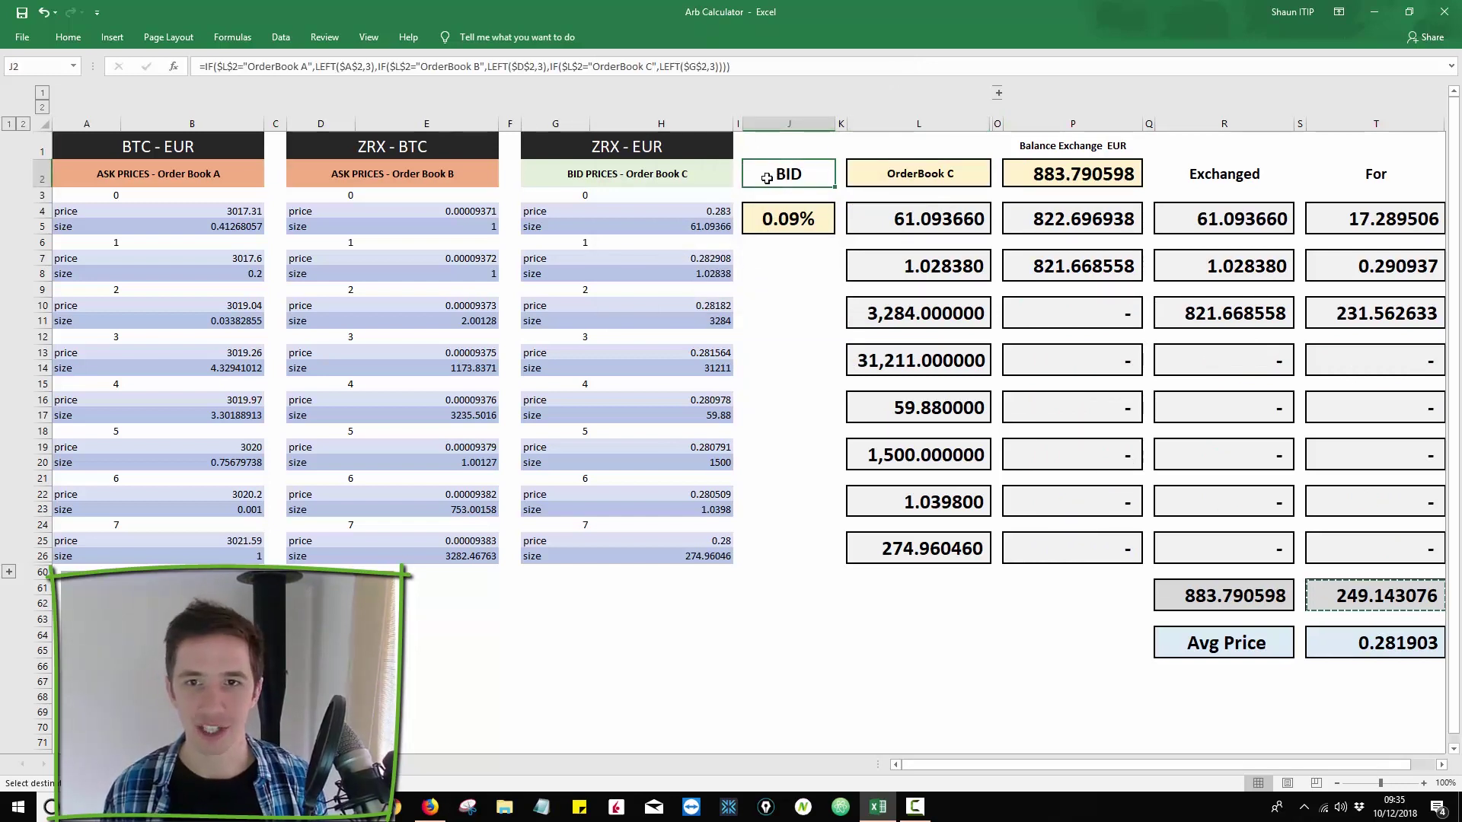
click(547, 174)
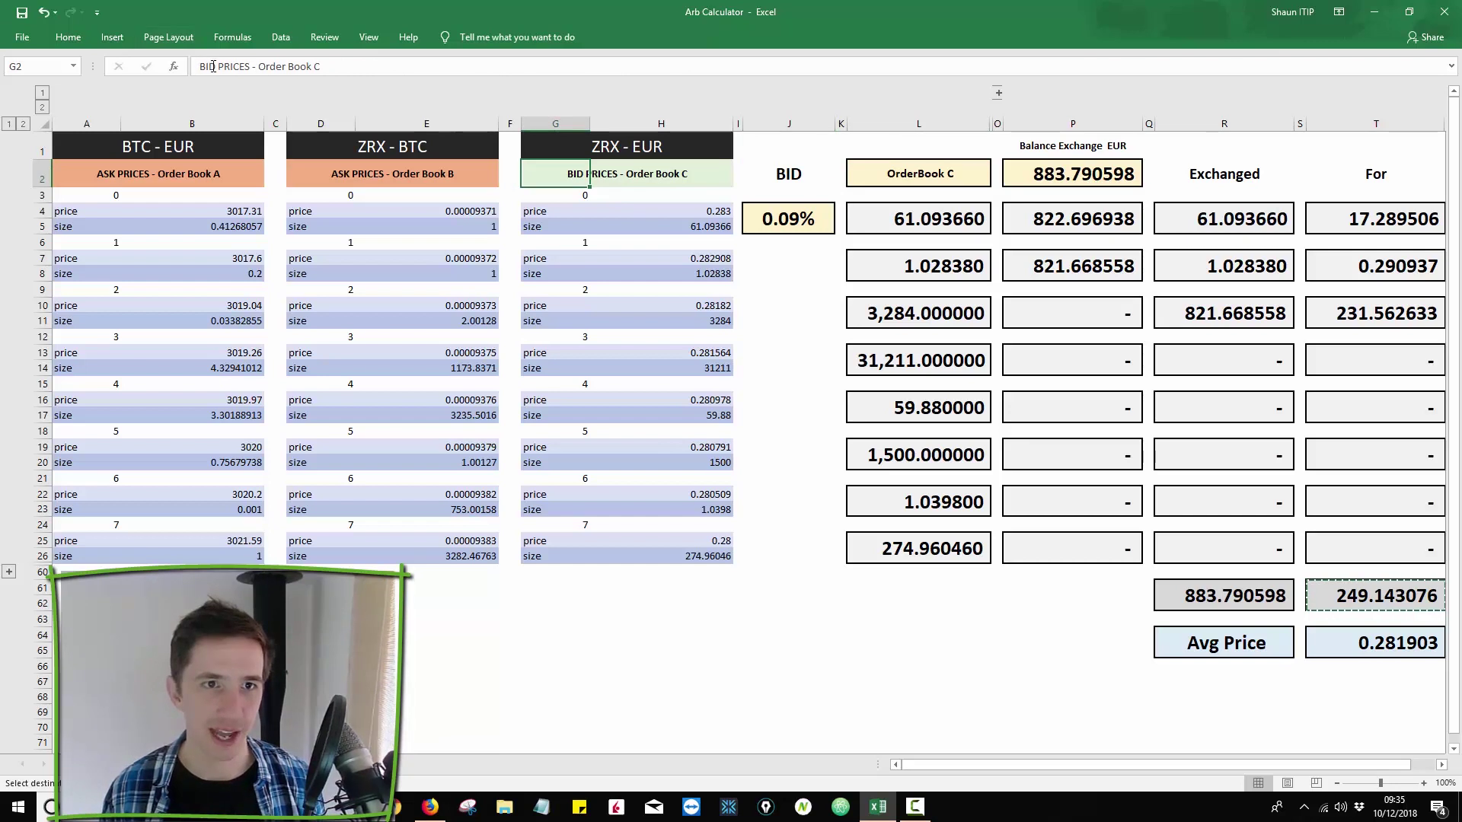
key(Escape)
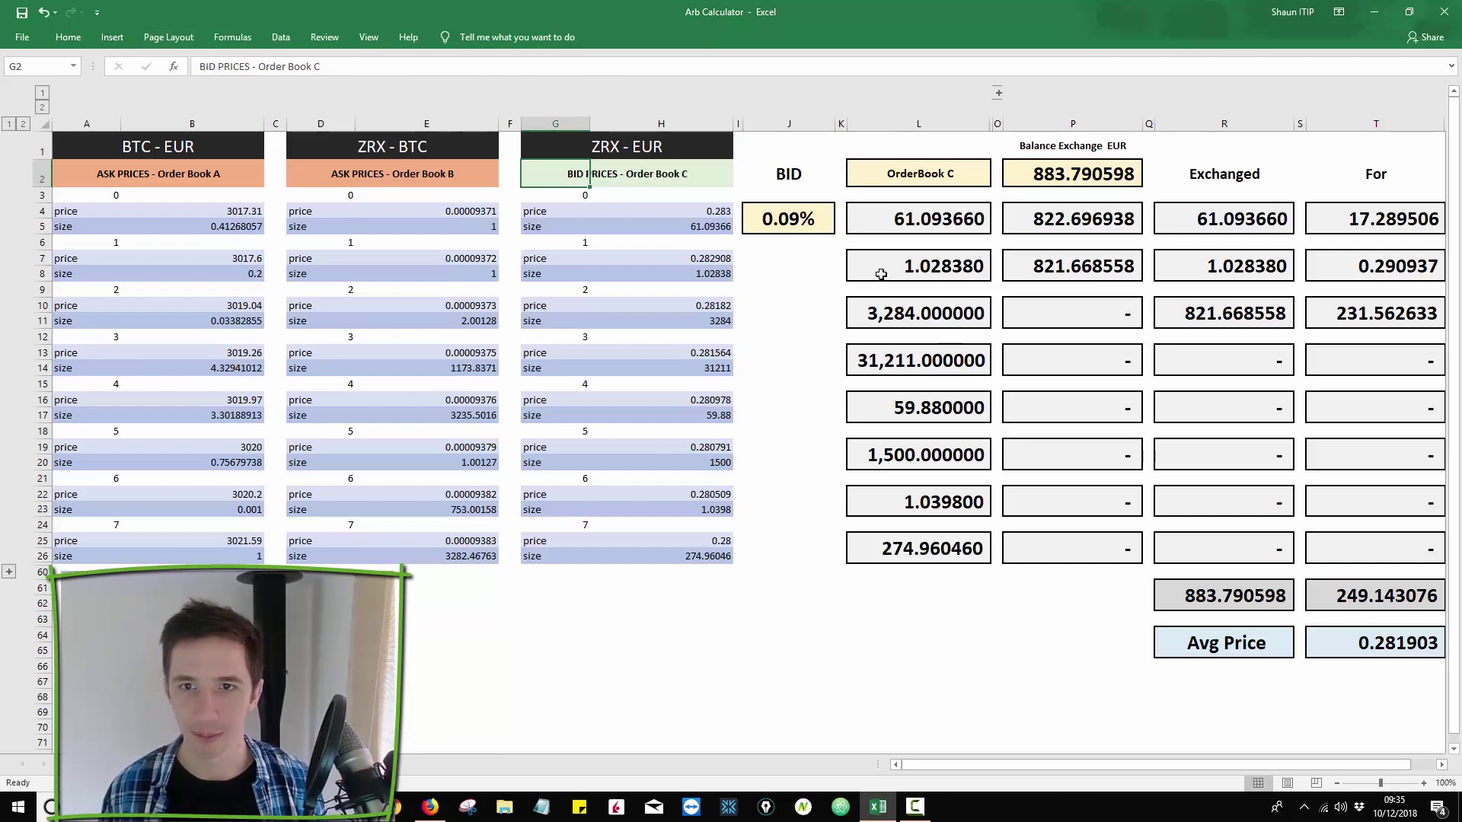
click(826, 243)
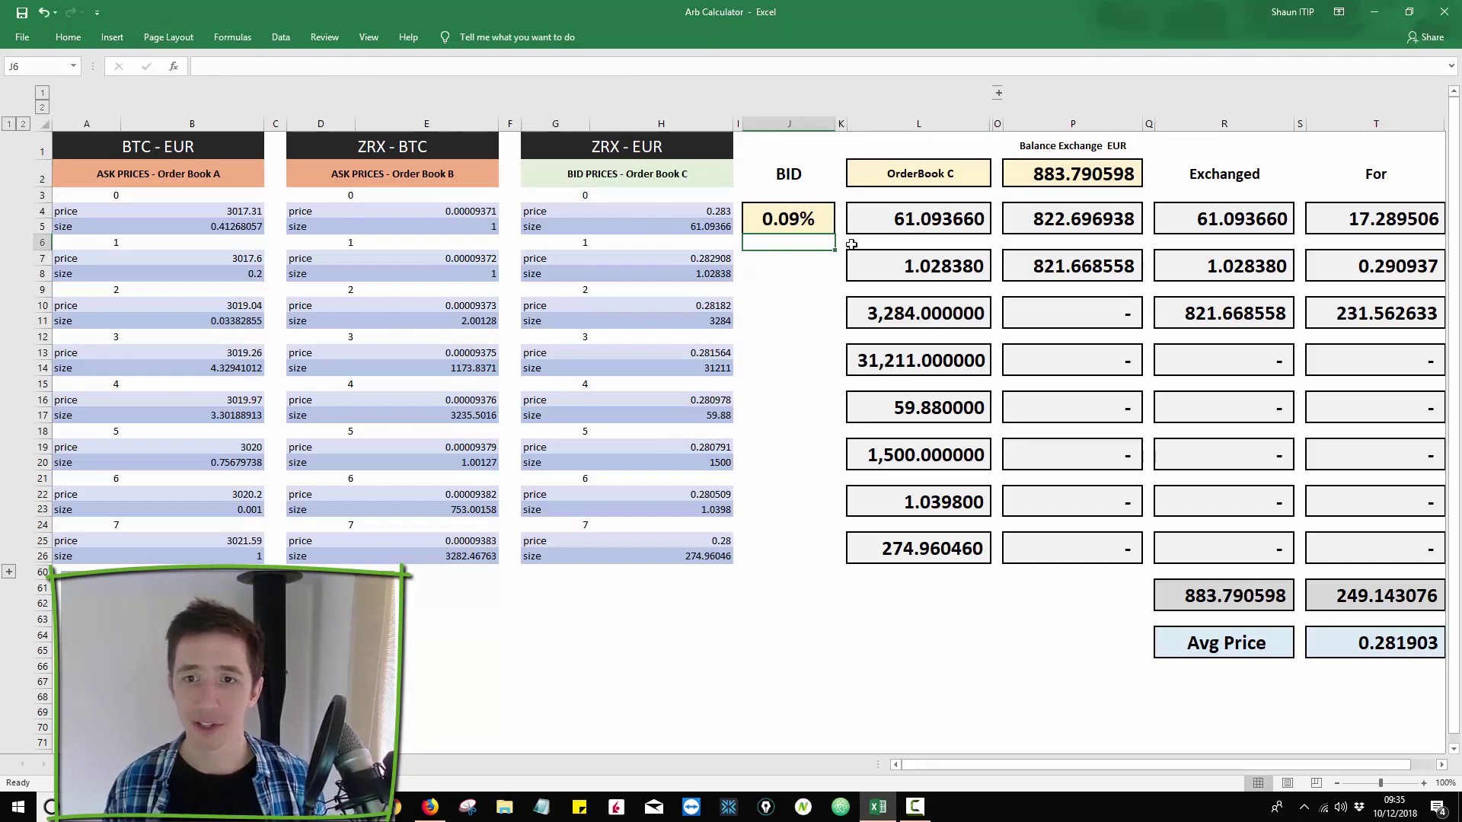
click(673, 227)
click(661, 209)
click(873, 218)
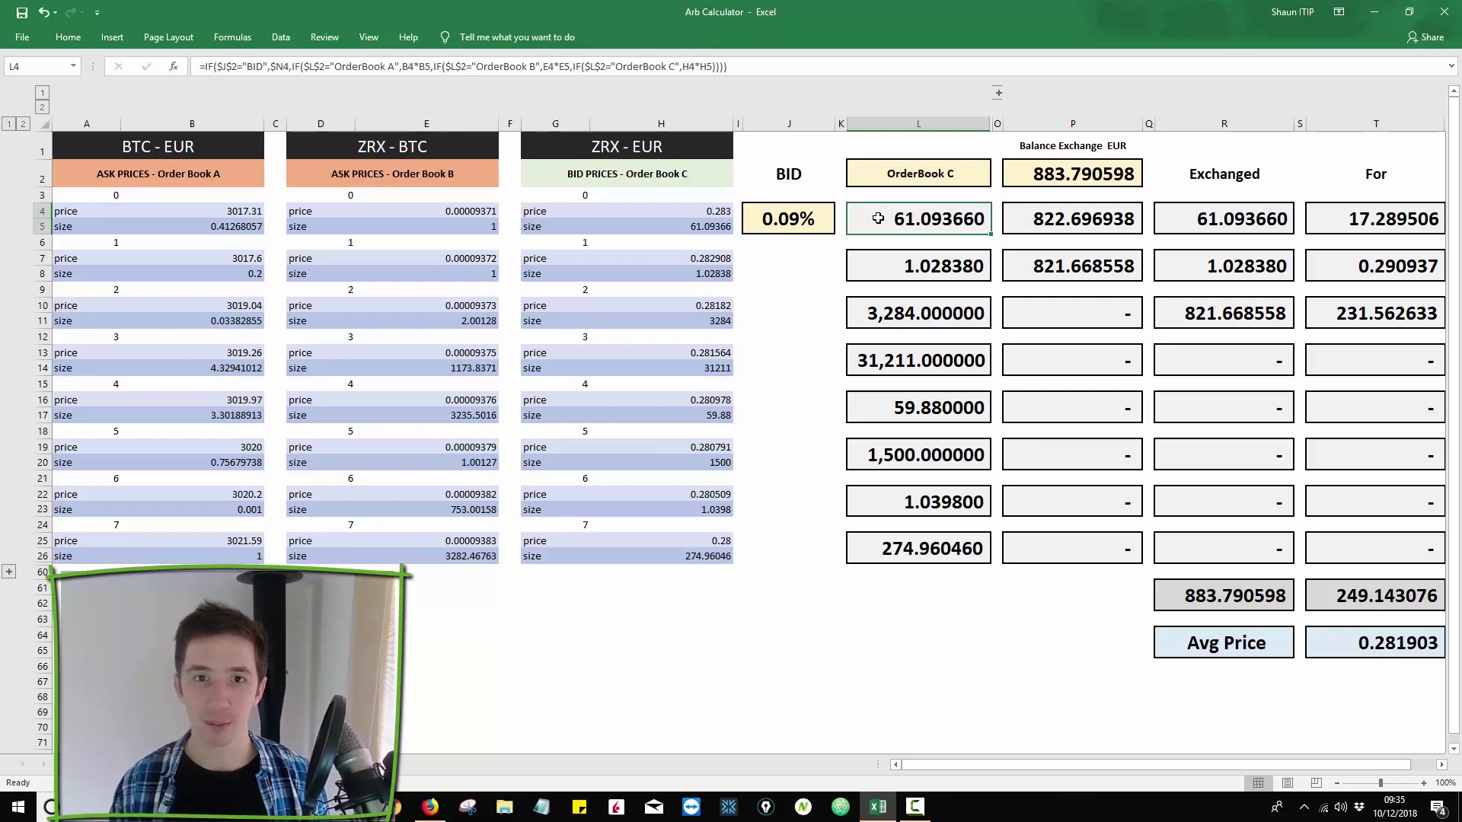
click(562, 162)
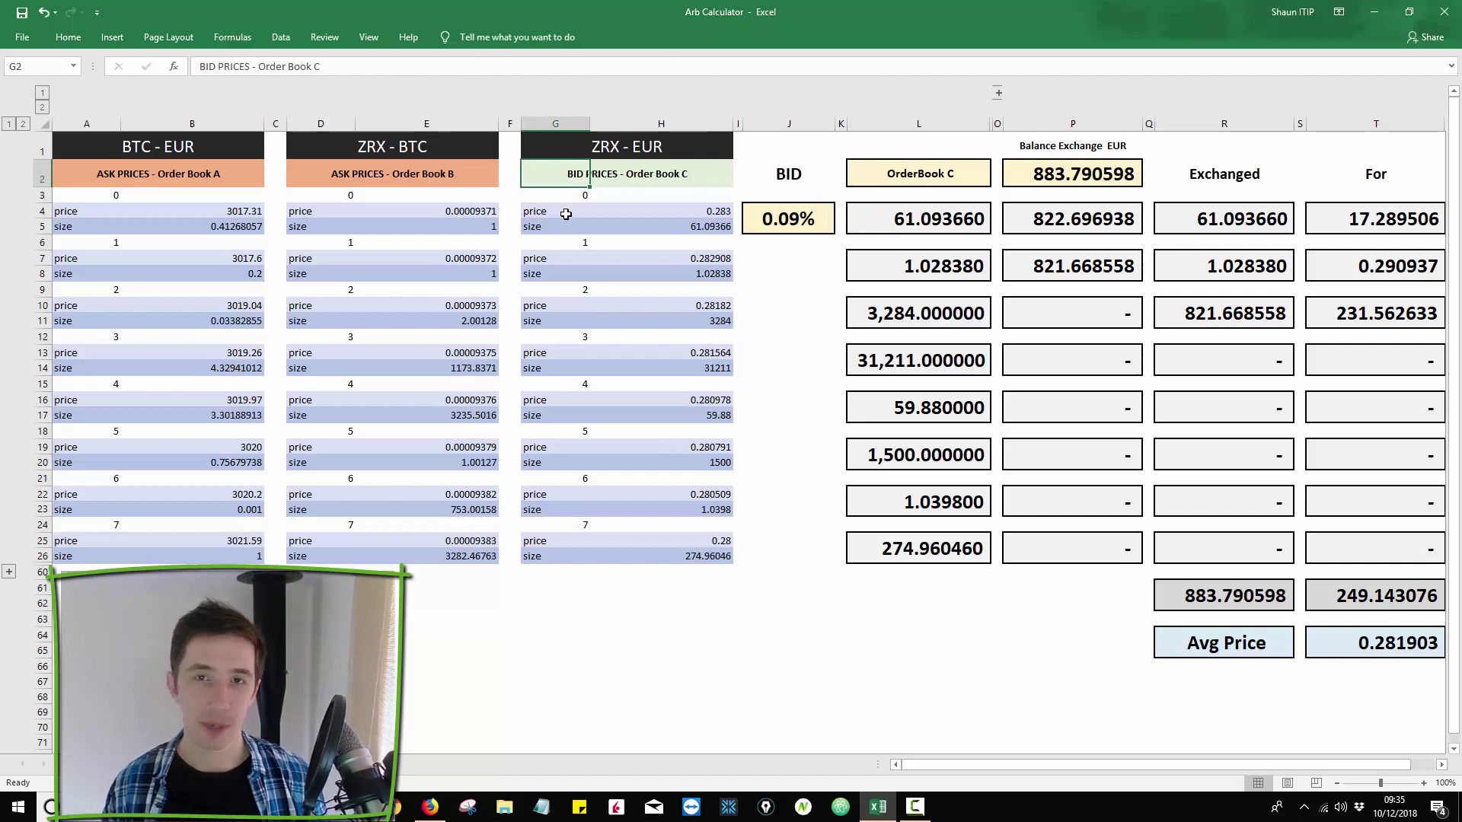
click(483, 226)
key(Up)
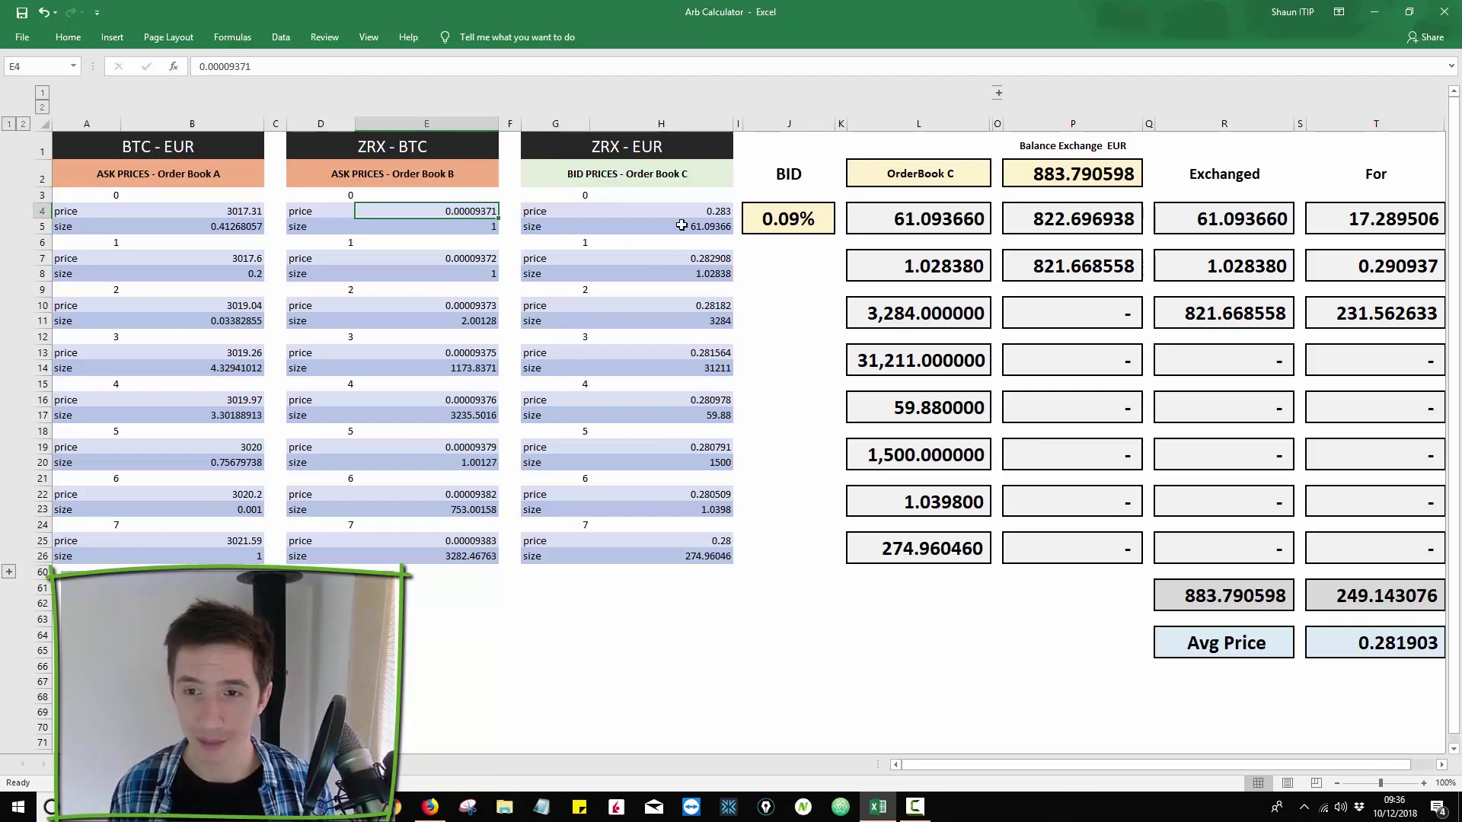
click(681, 226)
click(602, 146)
drag(539, 226, 685, 226)
click(685, 227)
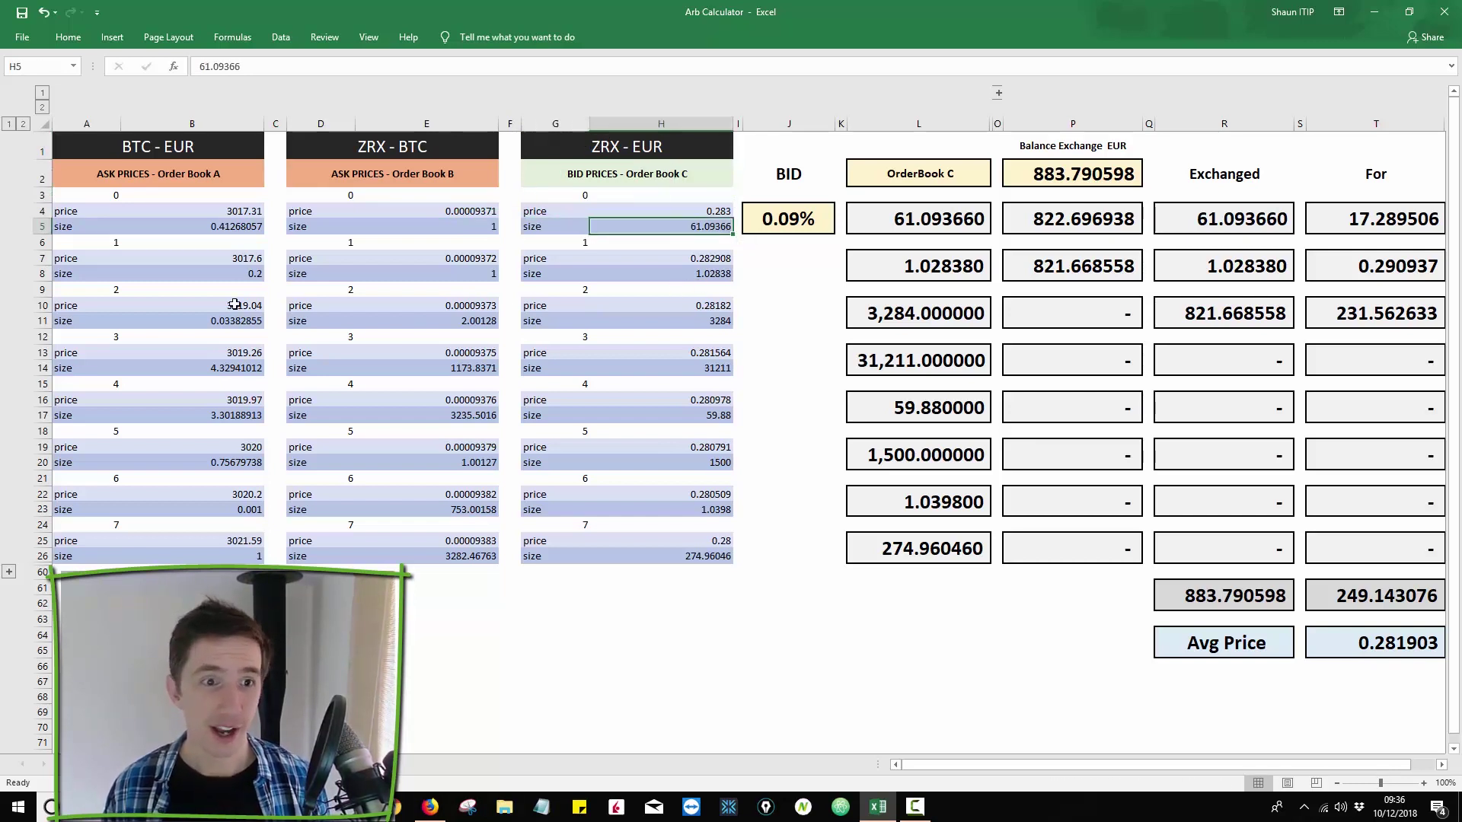
click(190, 147)
click(219, 226)
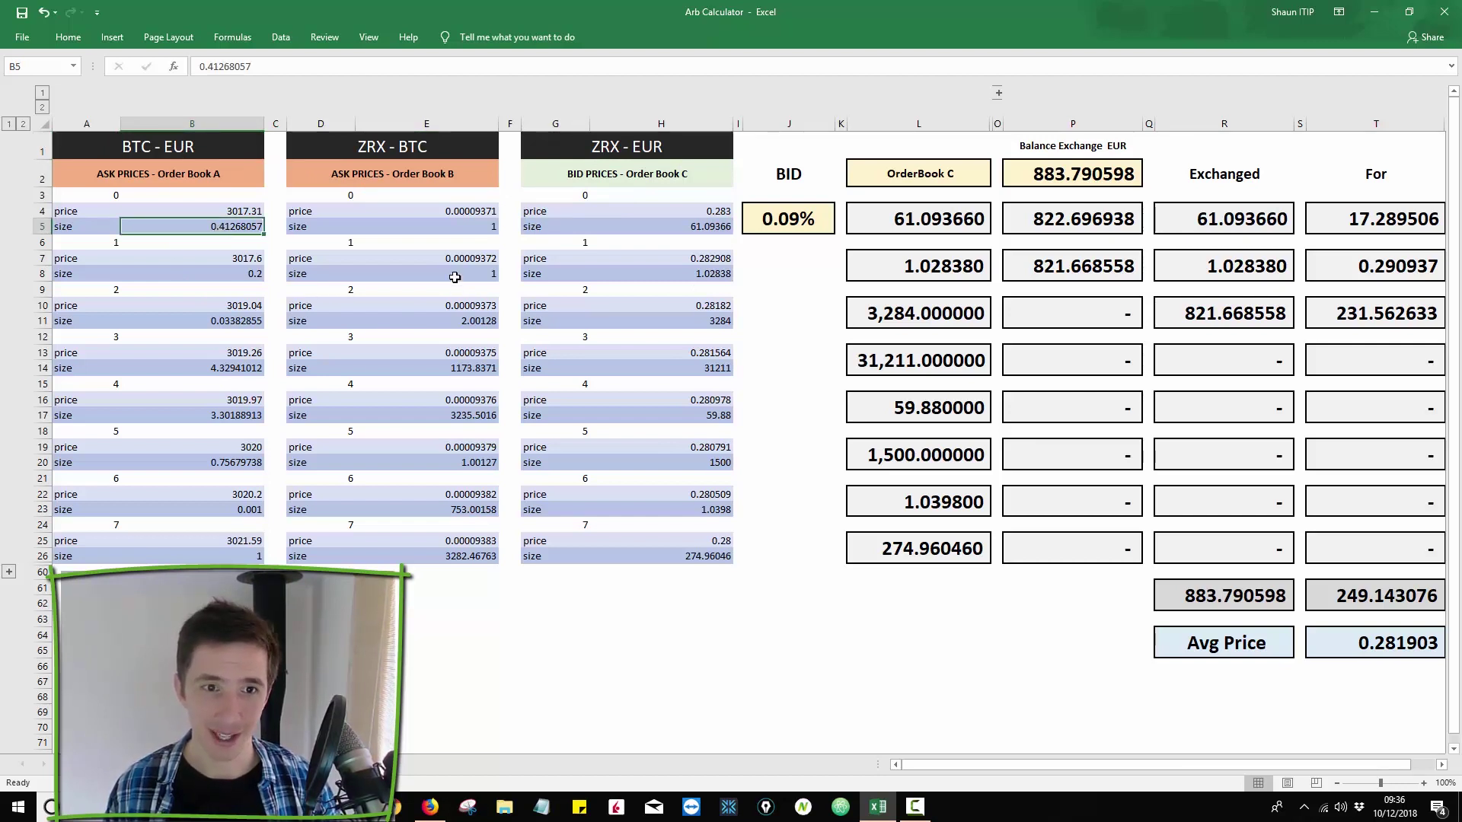
click(458, 227)
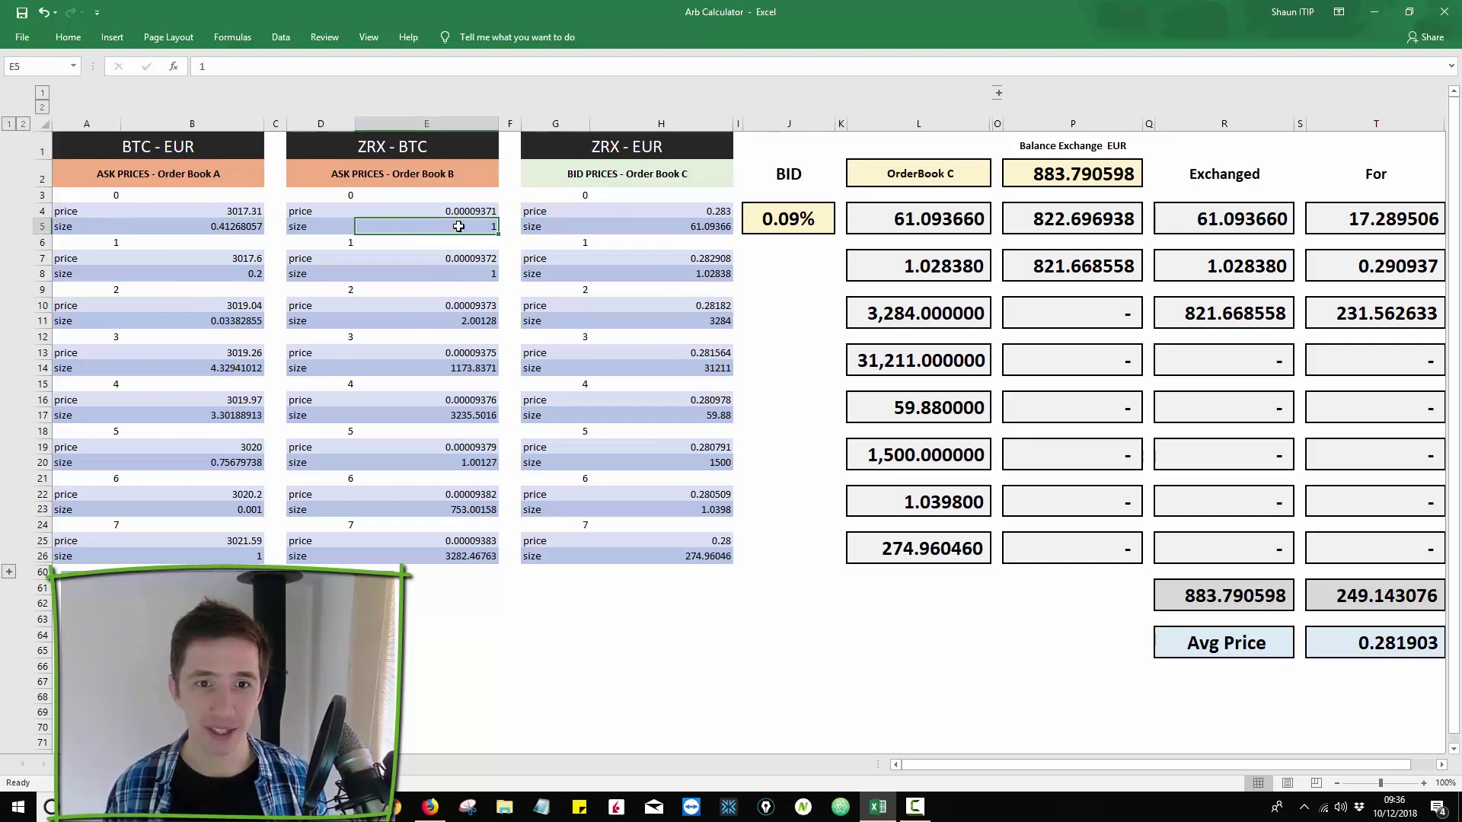
click(372, 145)
click(592, 139)
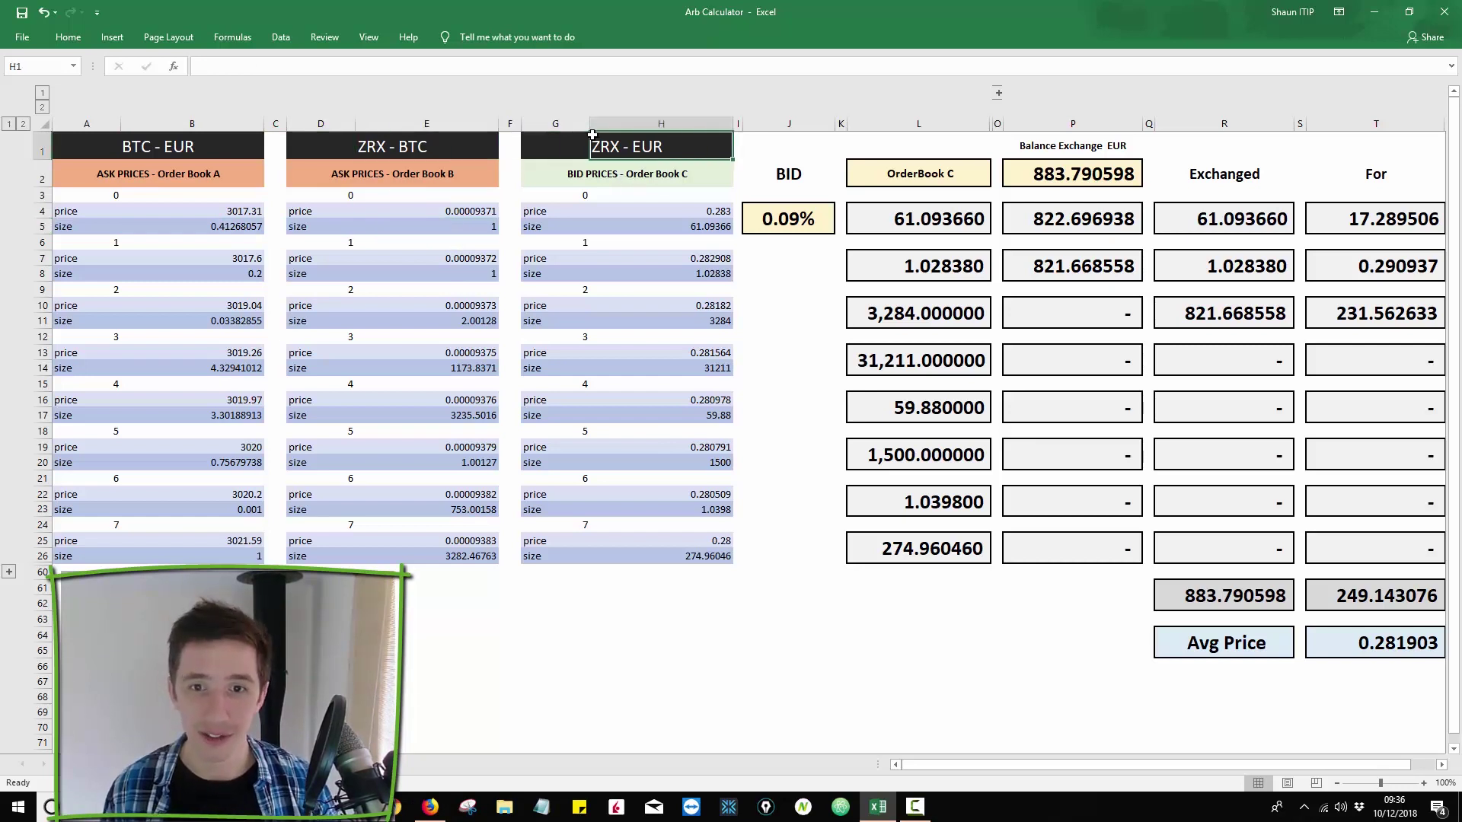
click(691, 226)
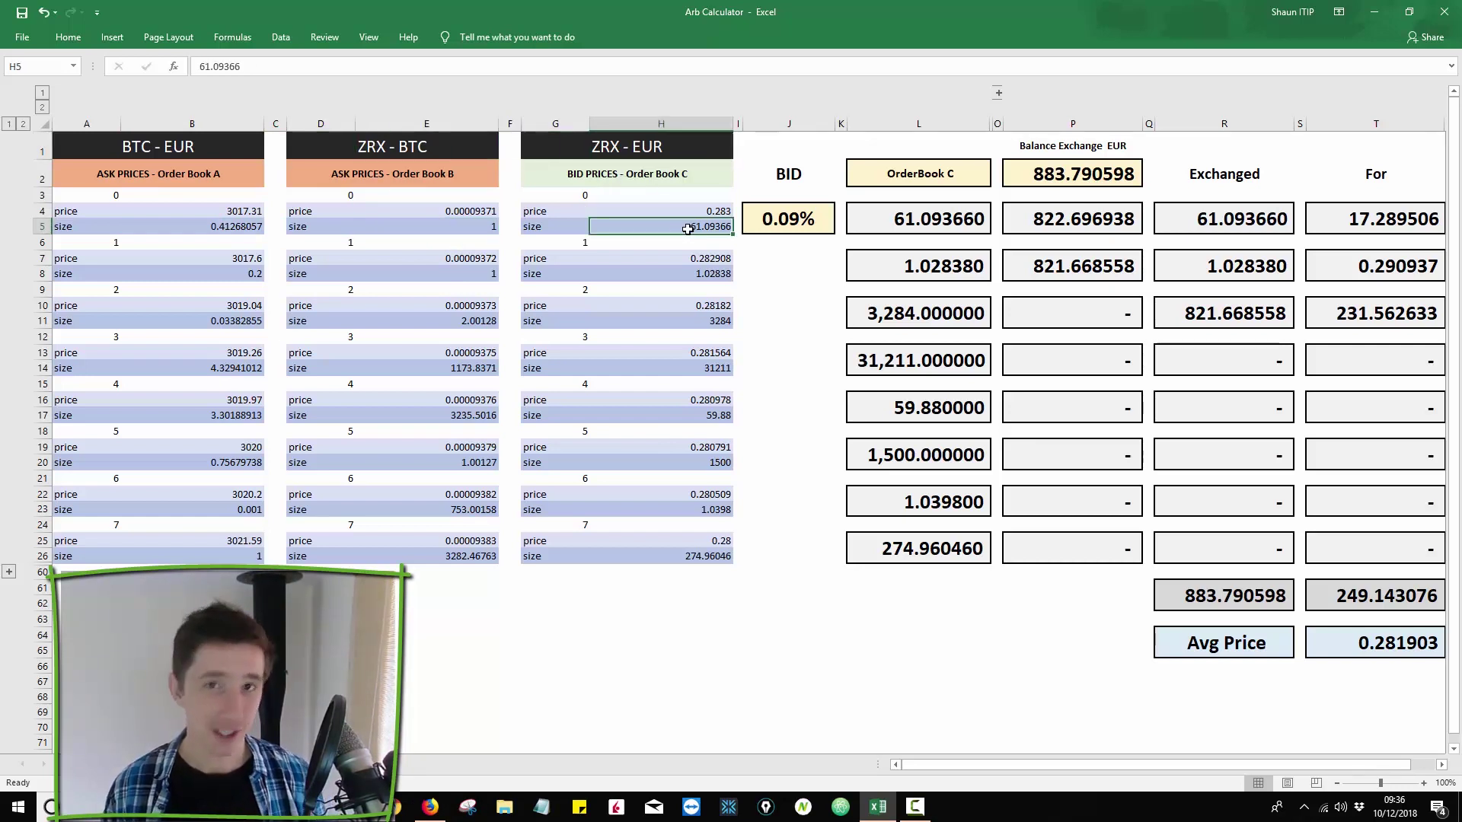
click(944, 217)
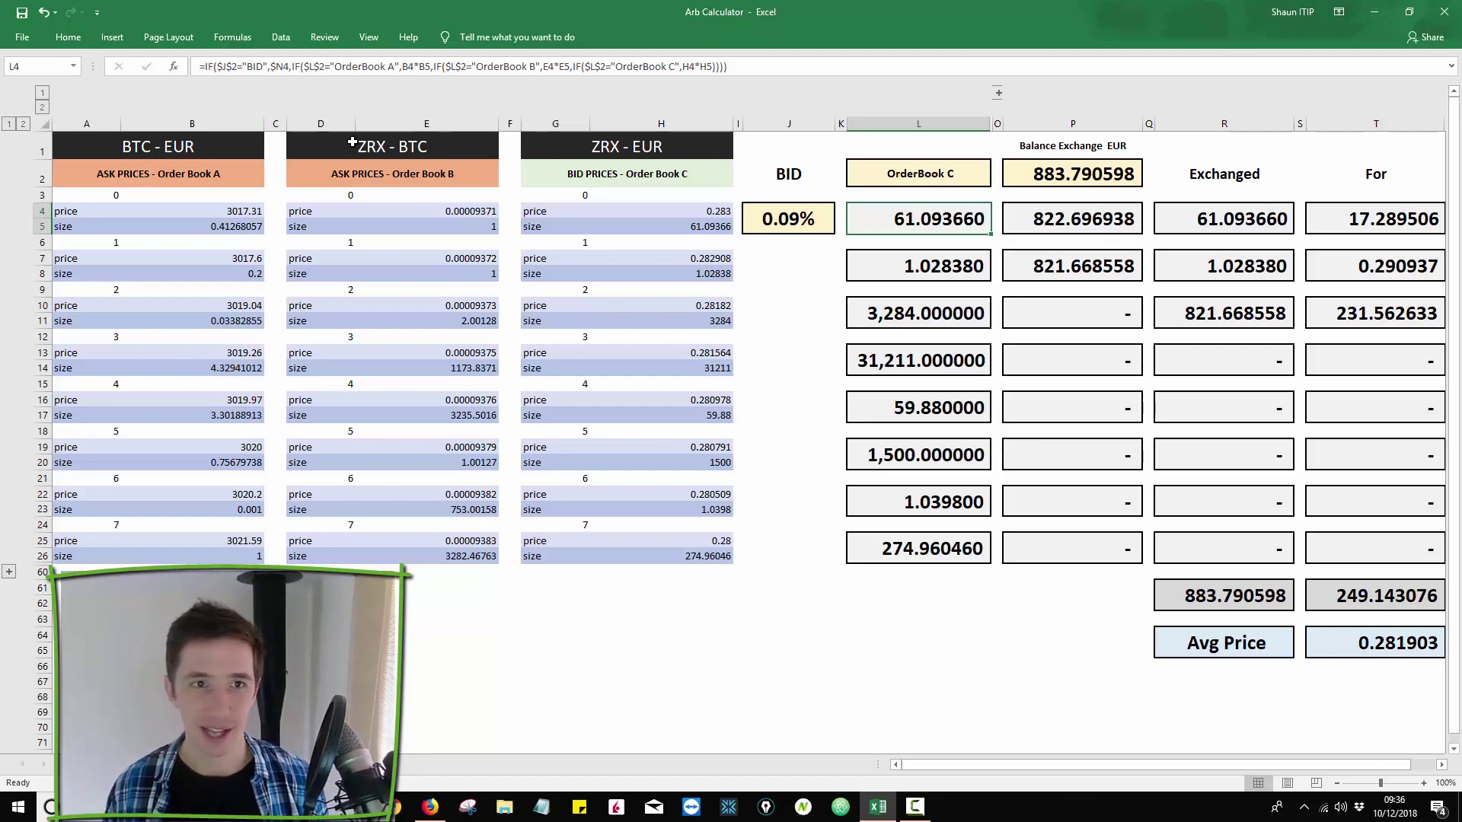
click(265, 67)
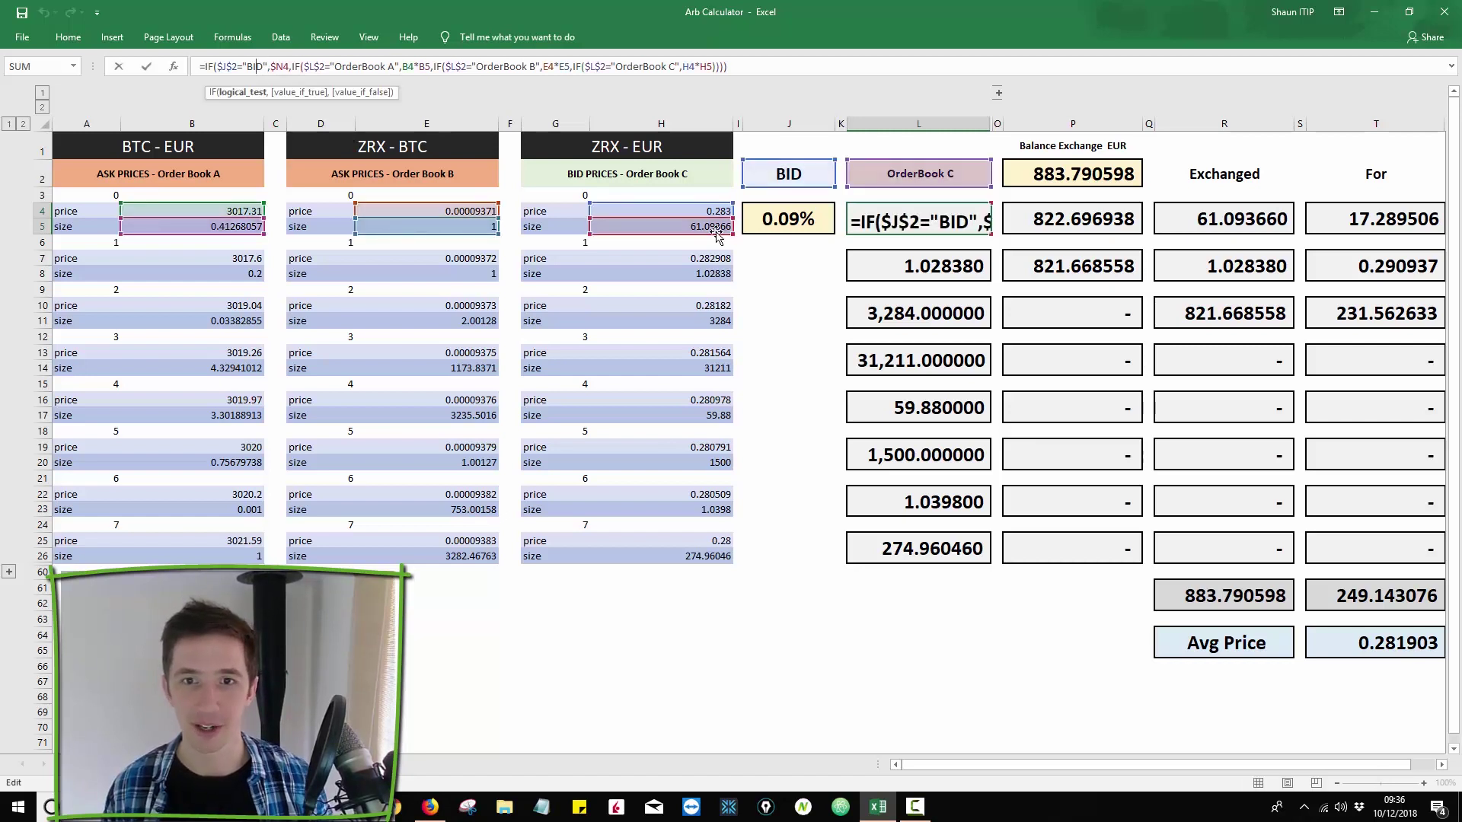
key(Escape)
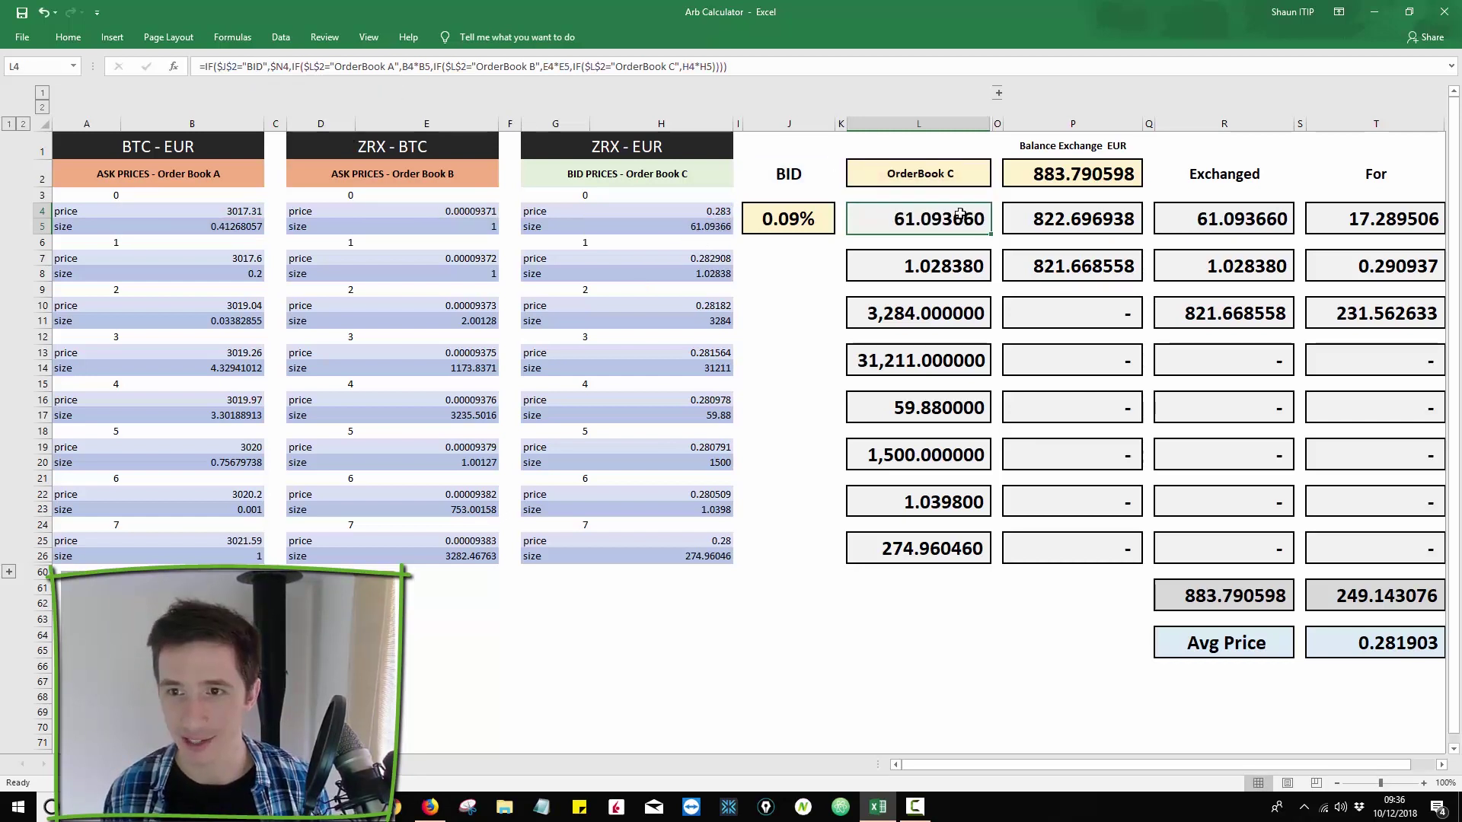
click(1082, 220)
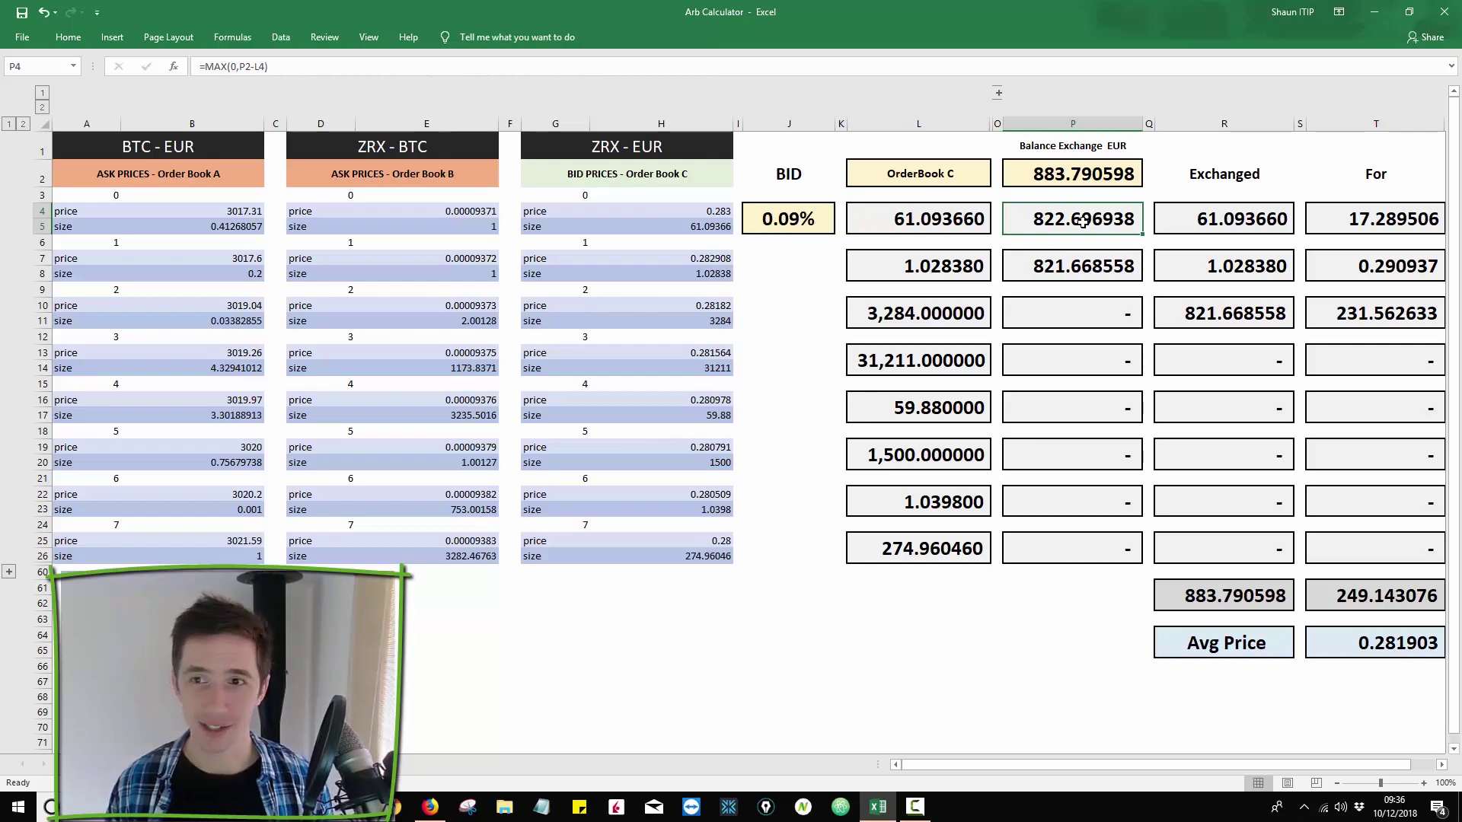
click(1095, 168)
key(Down)
key(Down)
key(Down)
key(Down)
key(Down)
key(Down)
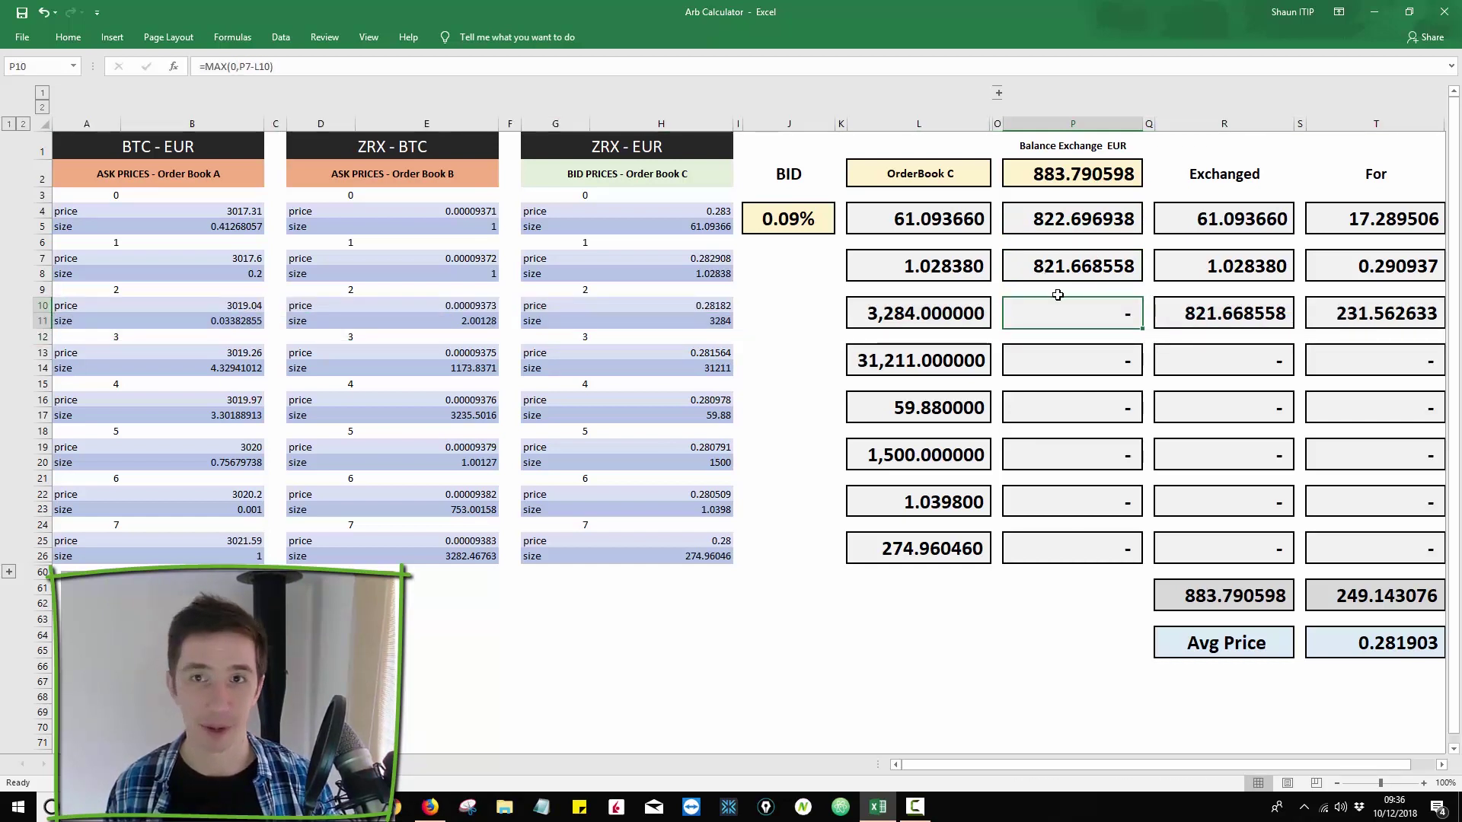
drag(1210, 311, 1211, 220)
click(1220, 596)
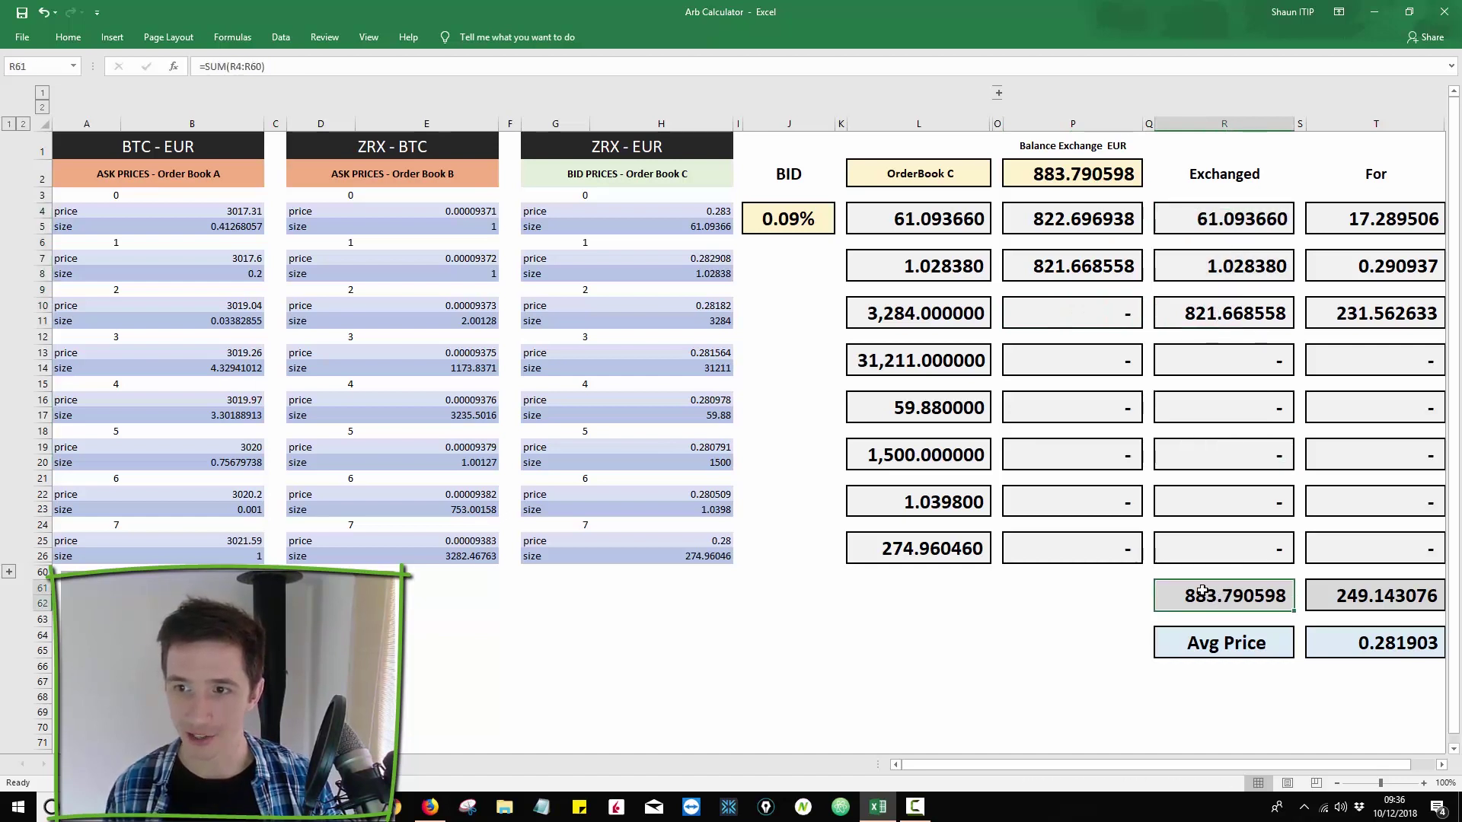
click(1214, 221)
click(1209, 274)
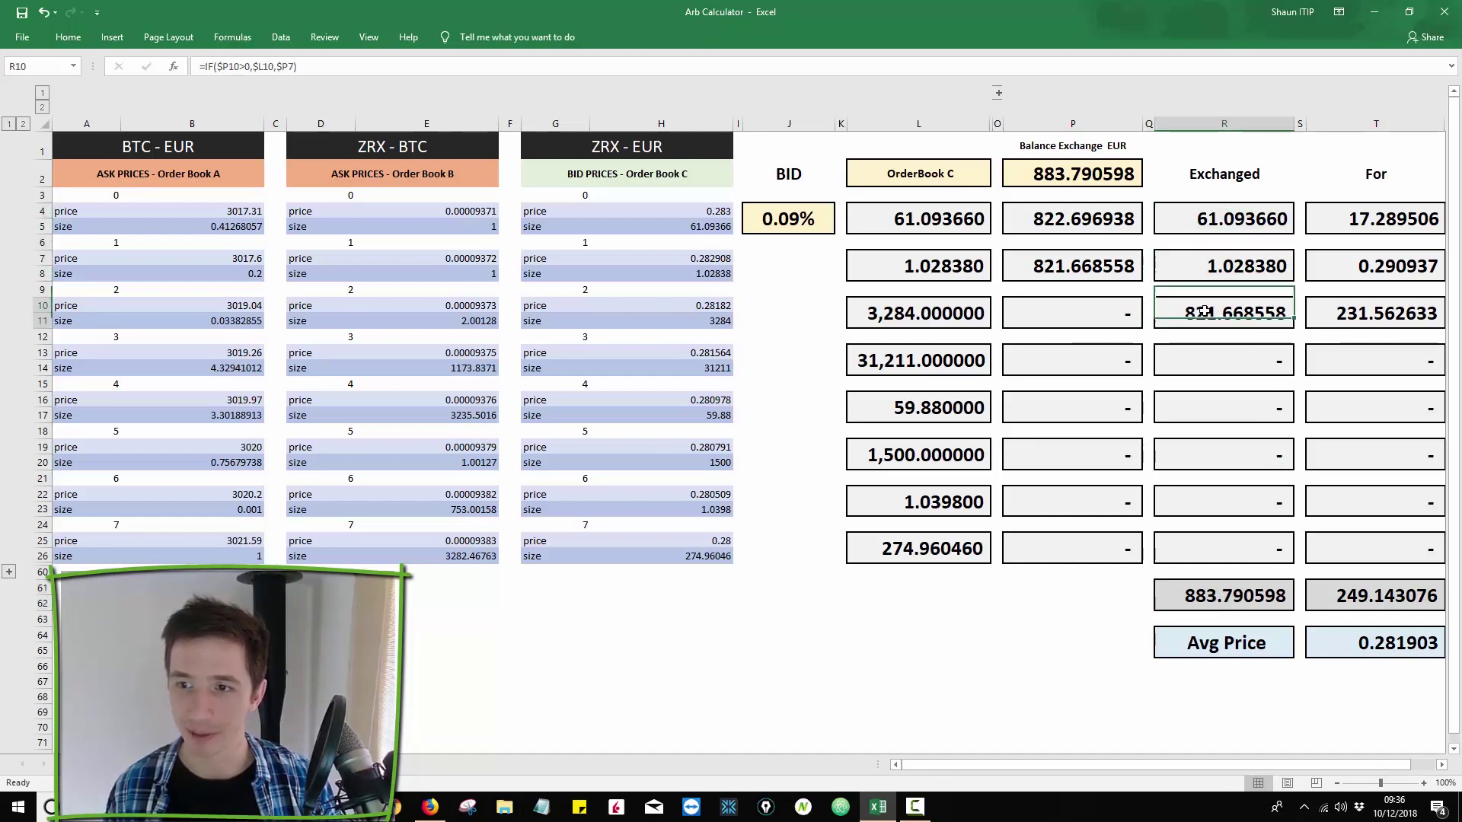
click(1331, 607)
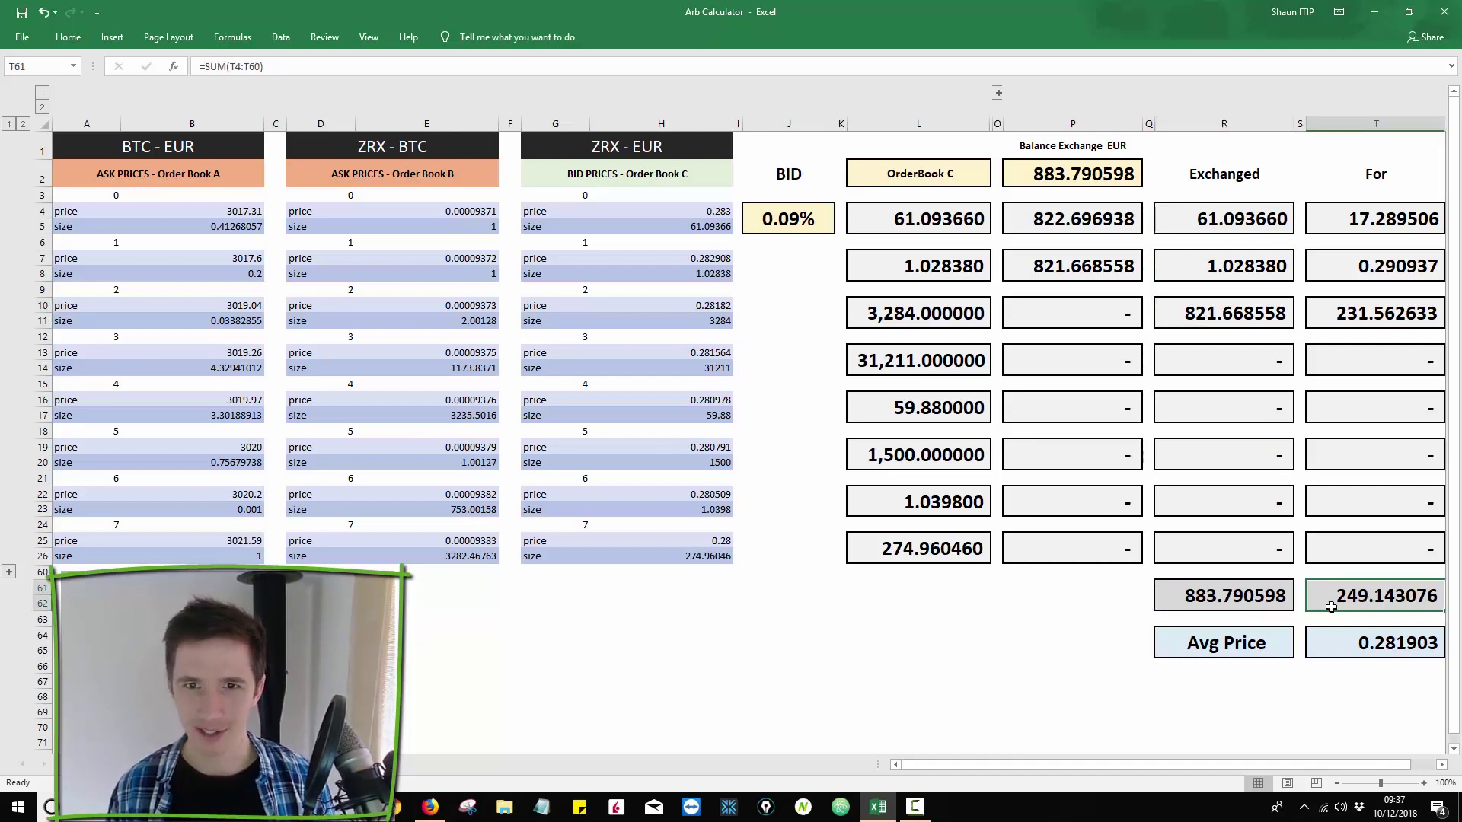
click(1329, 644)
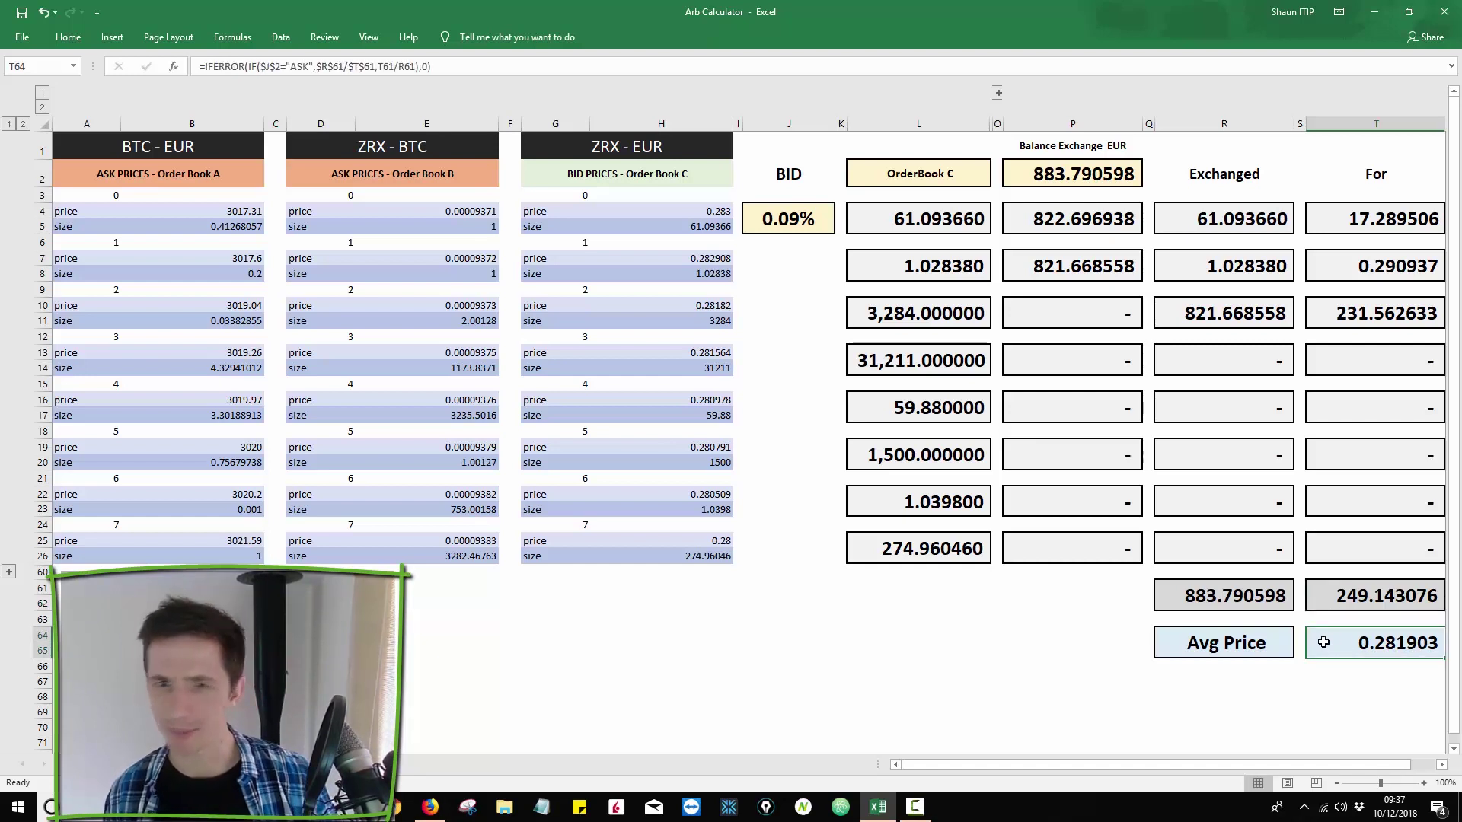
click(706, 217)
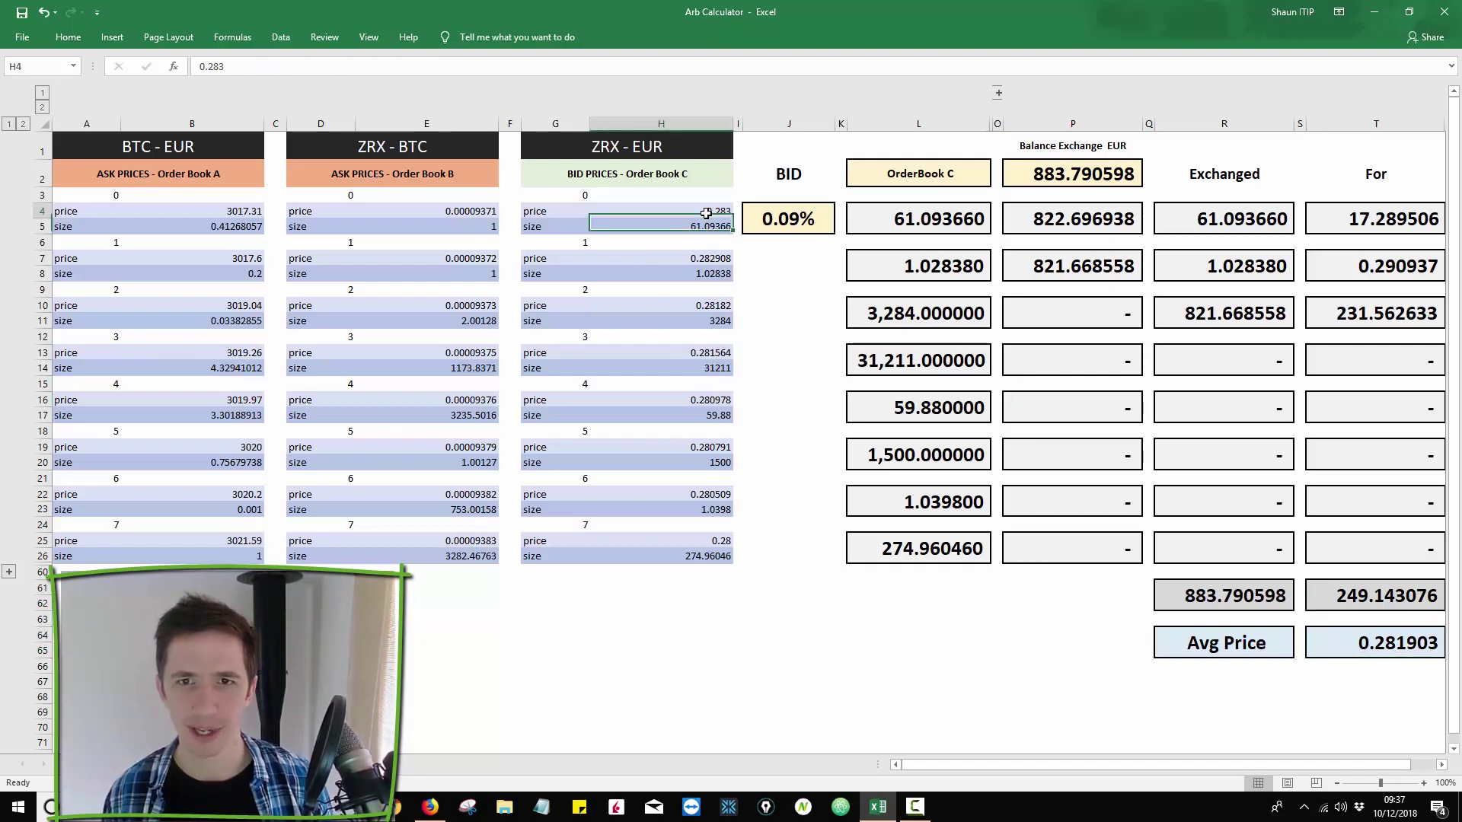
click(713, 260)
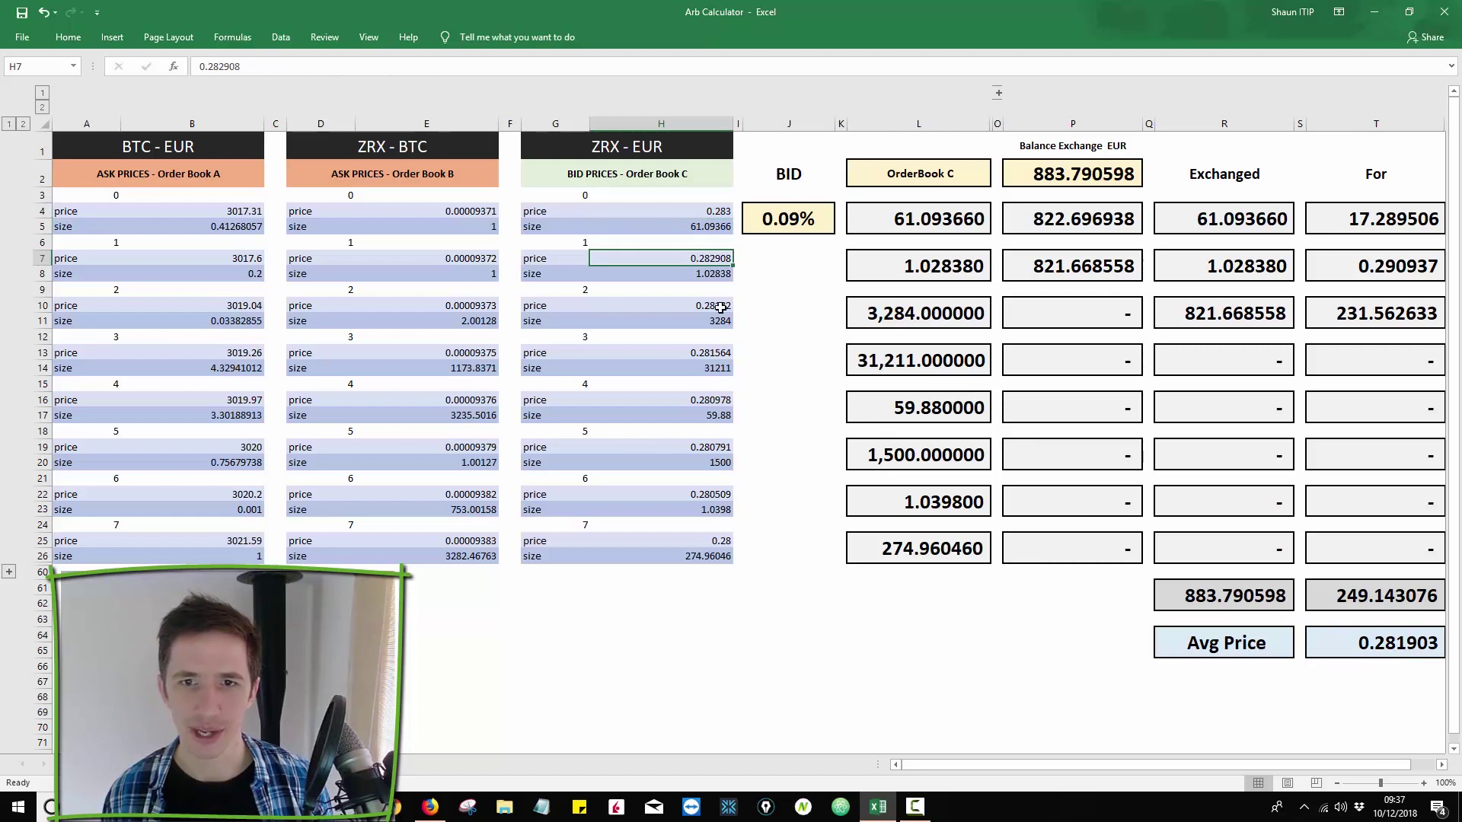
click(716, 273)
click(718, 308)
click(1355, 316)
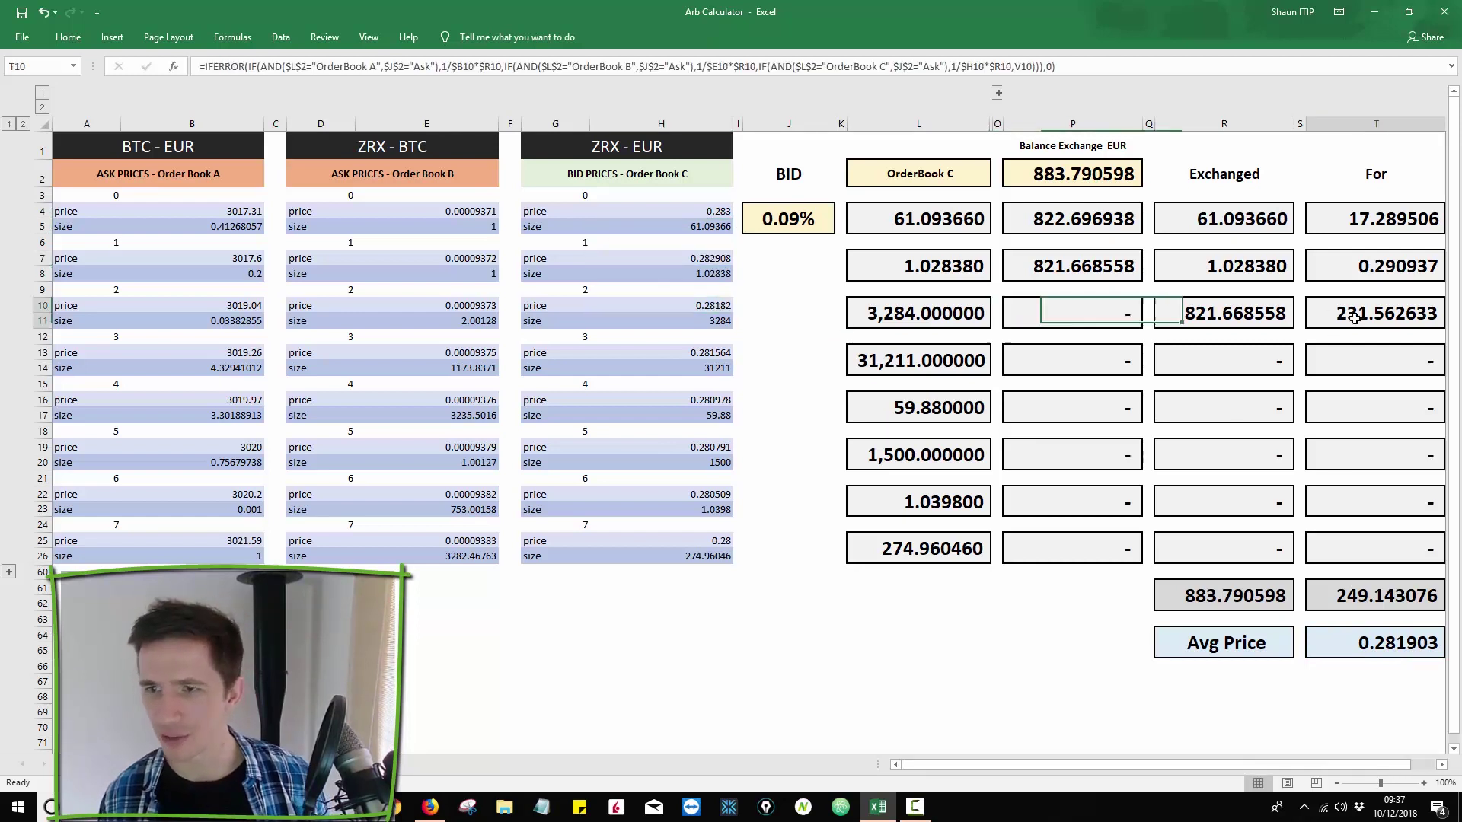
click(1354, 652)
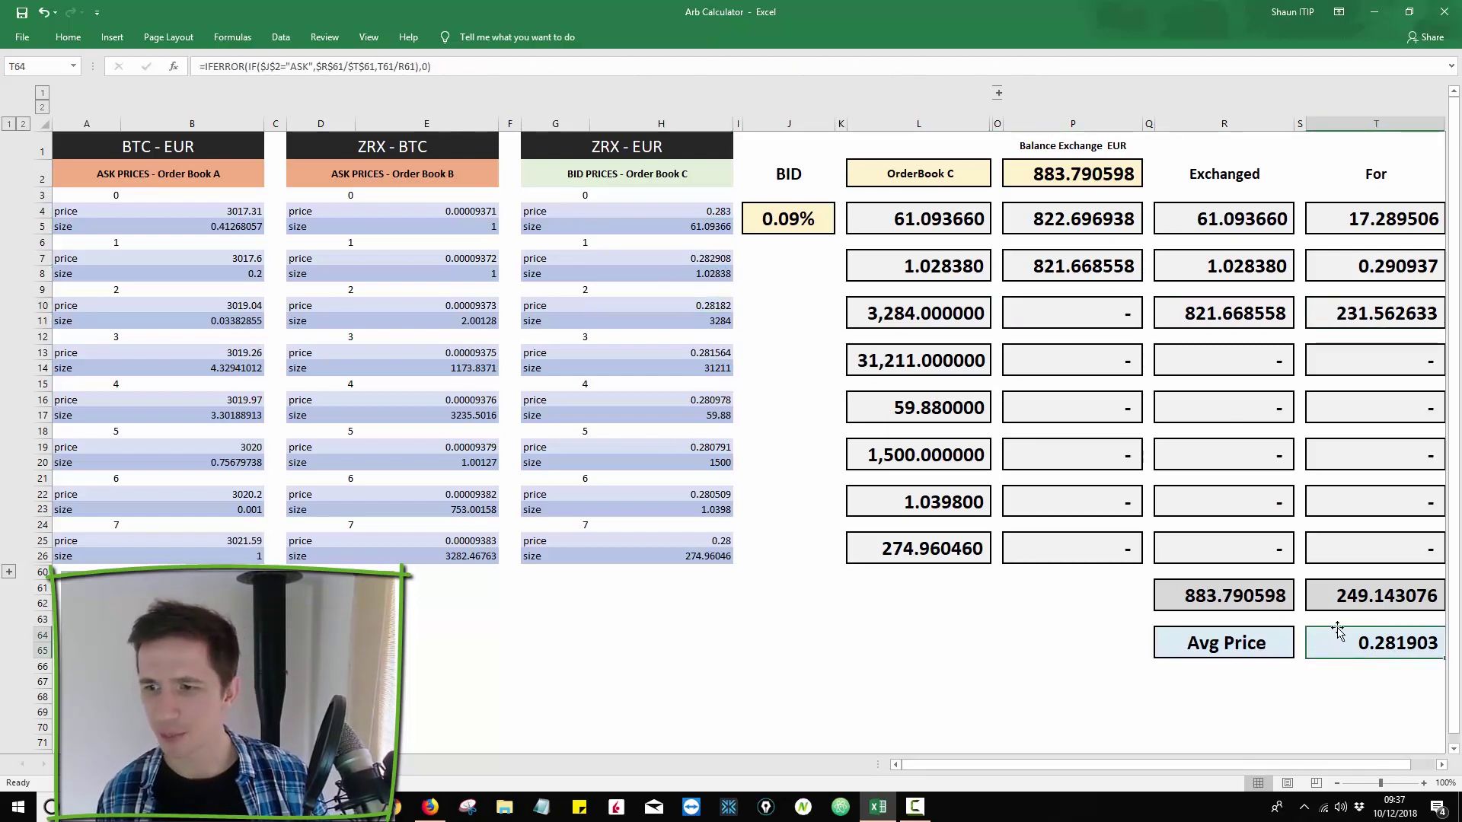
double_click(1340, 636)
key(Escape)
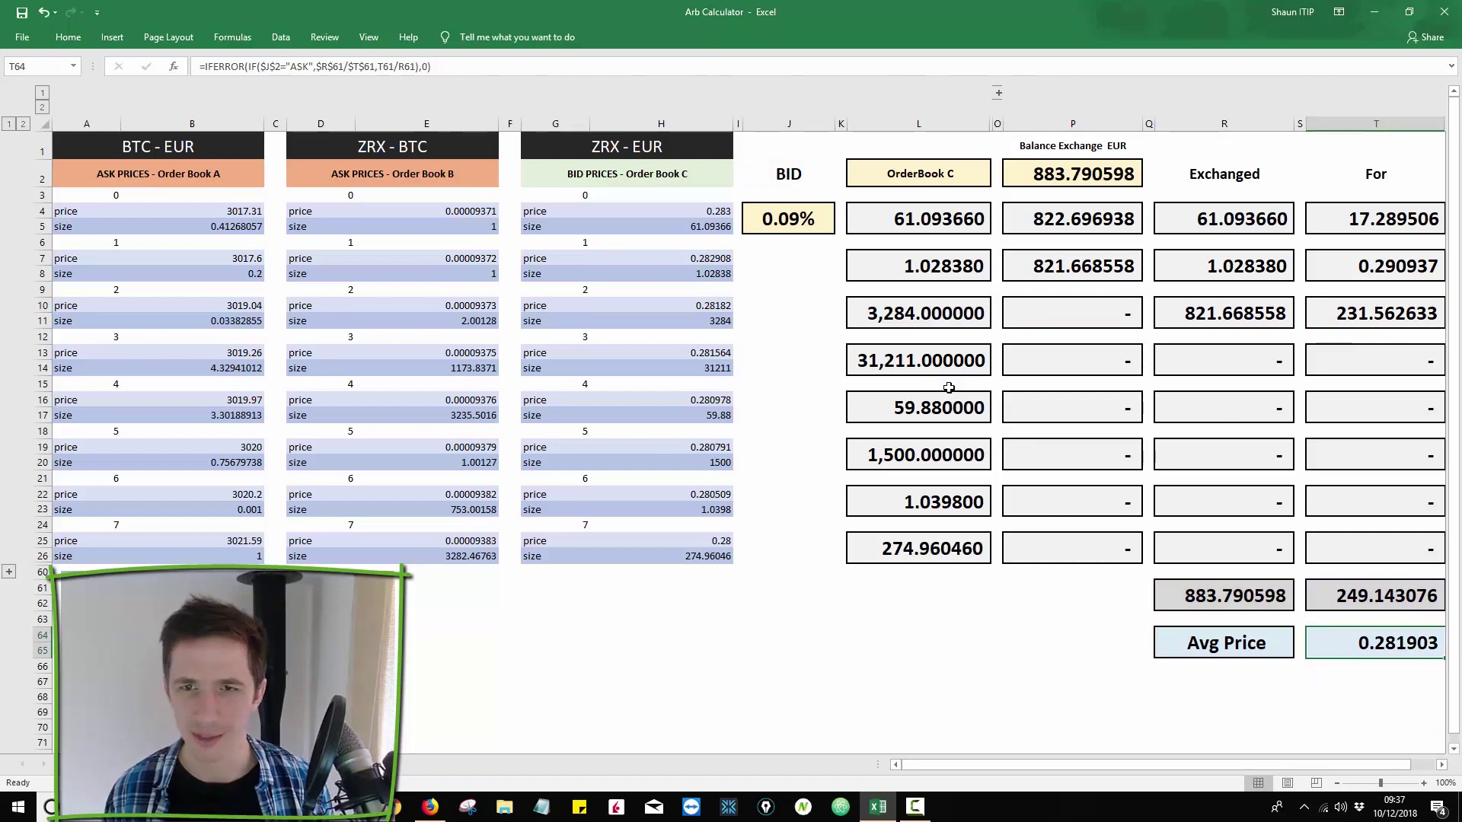
Review the 0.09% spread formula in J4 and the 249.143076 total in T61
click(763, 224)
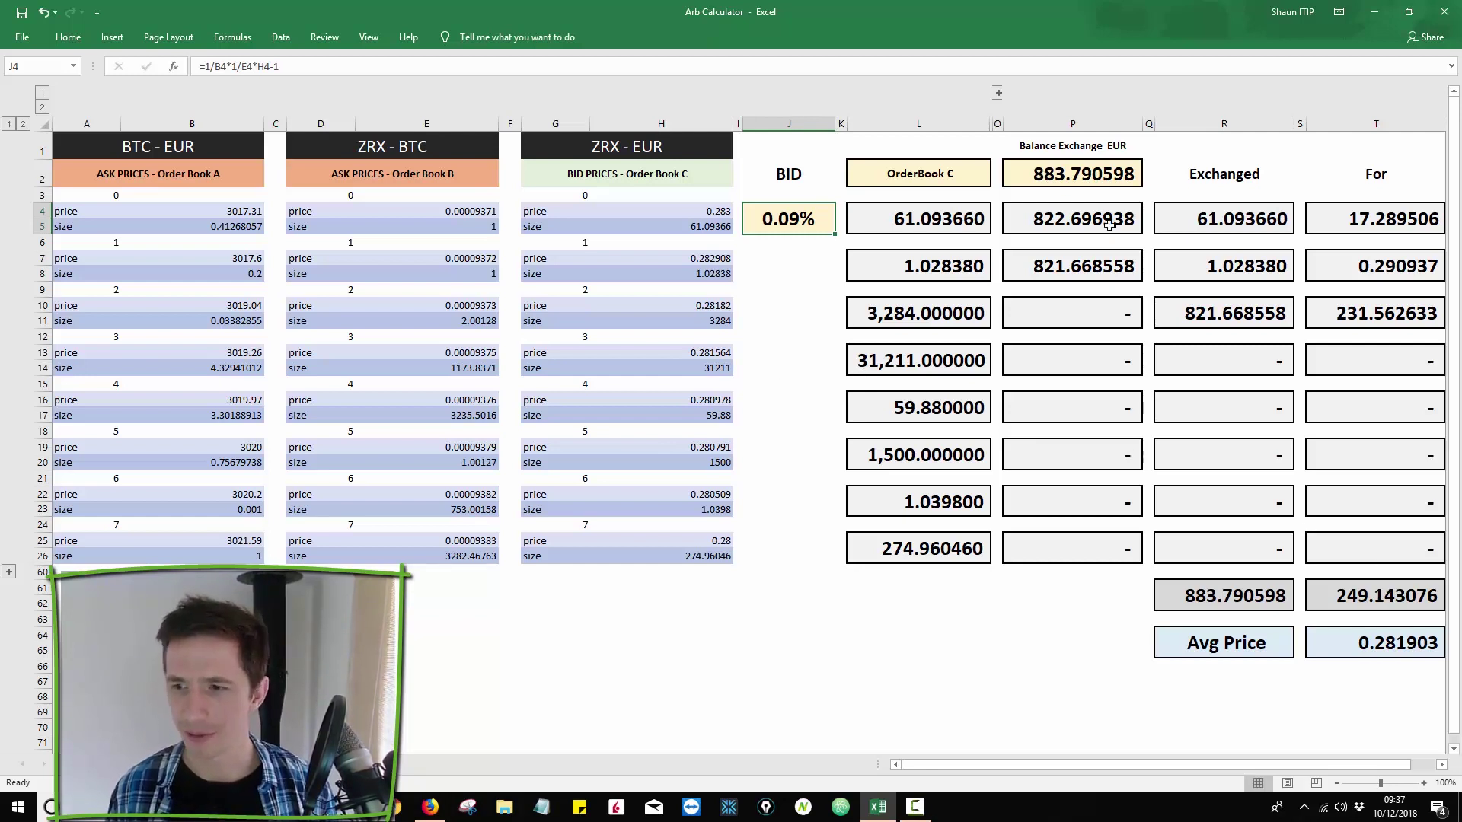
click(1344, 597)
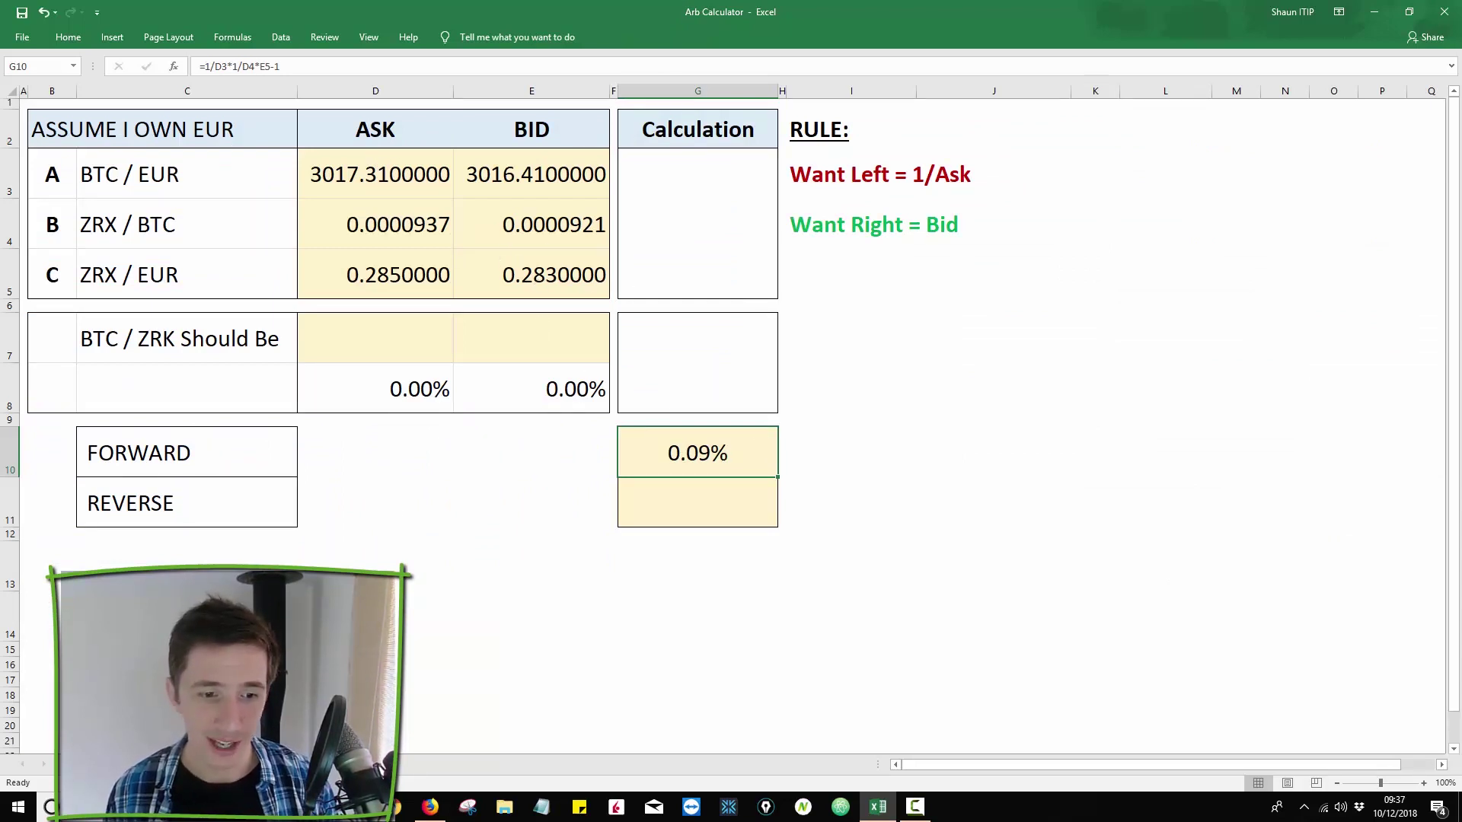
key(ctrl+Page_Up)
click(40, 210)
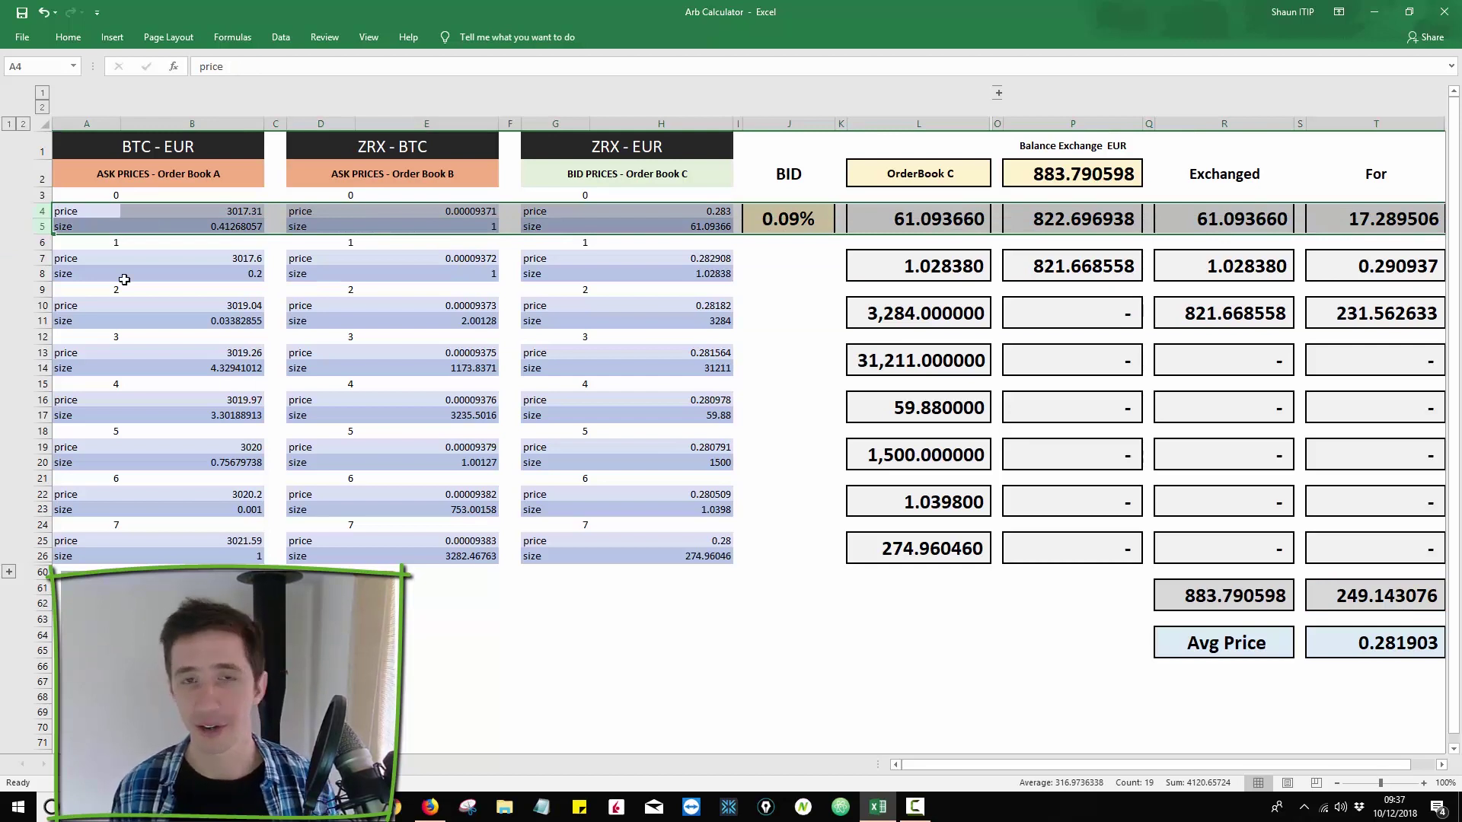
click(661, 211)
click(249, 226)
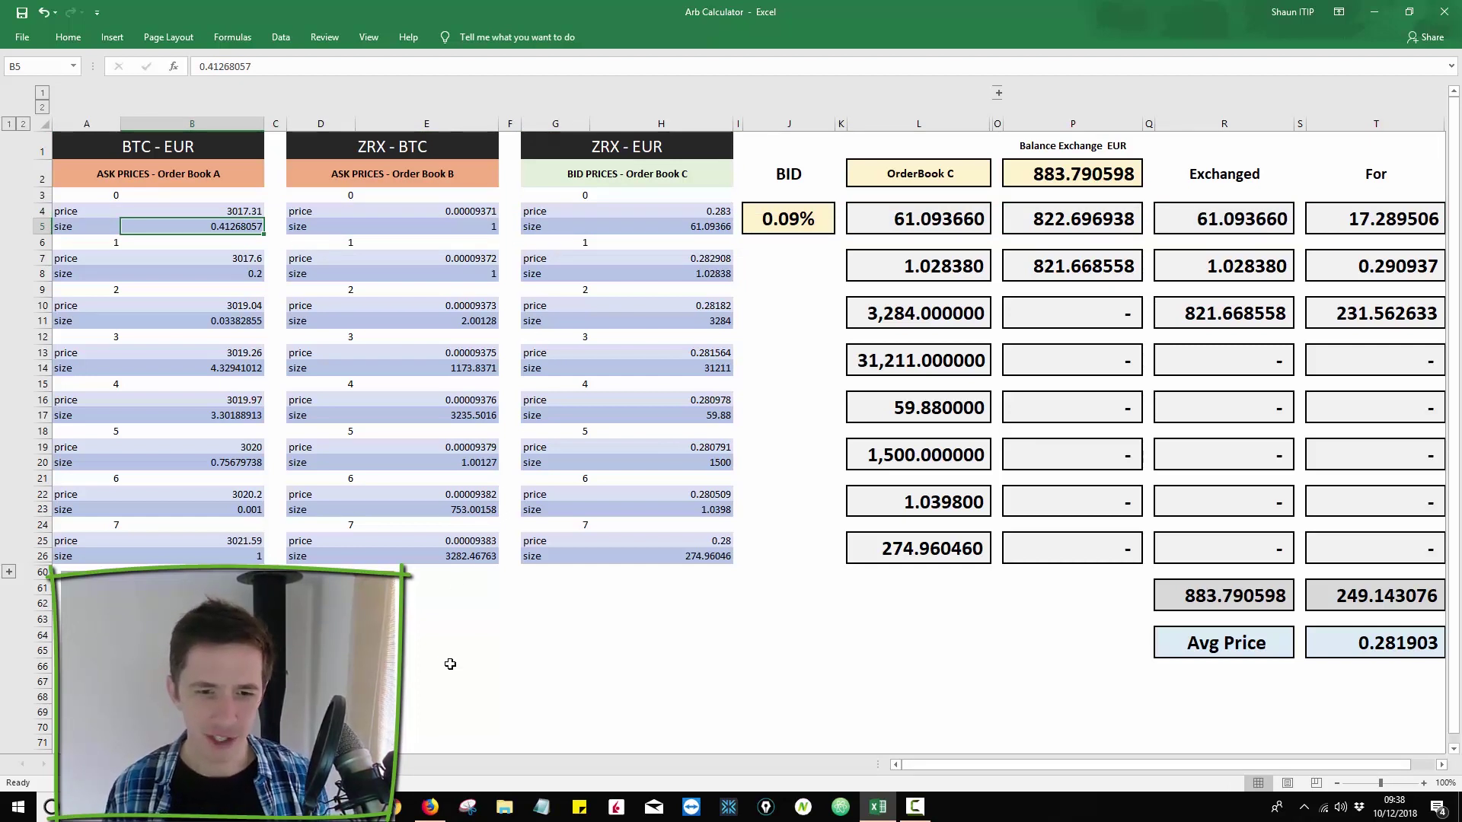
click(430, 807)
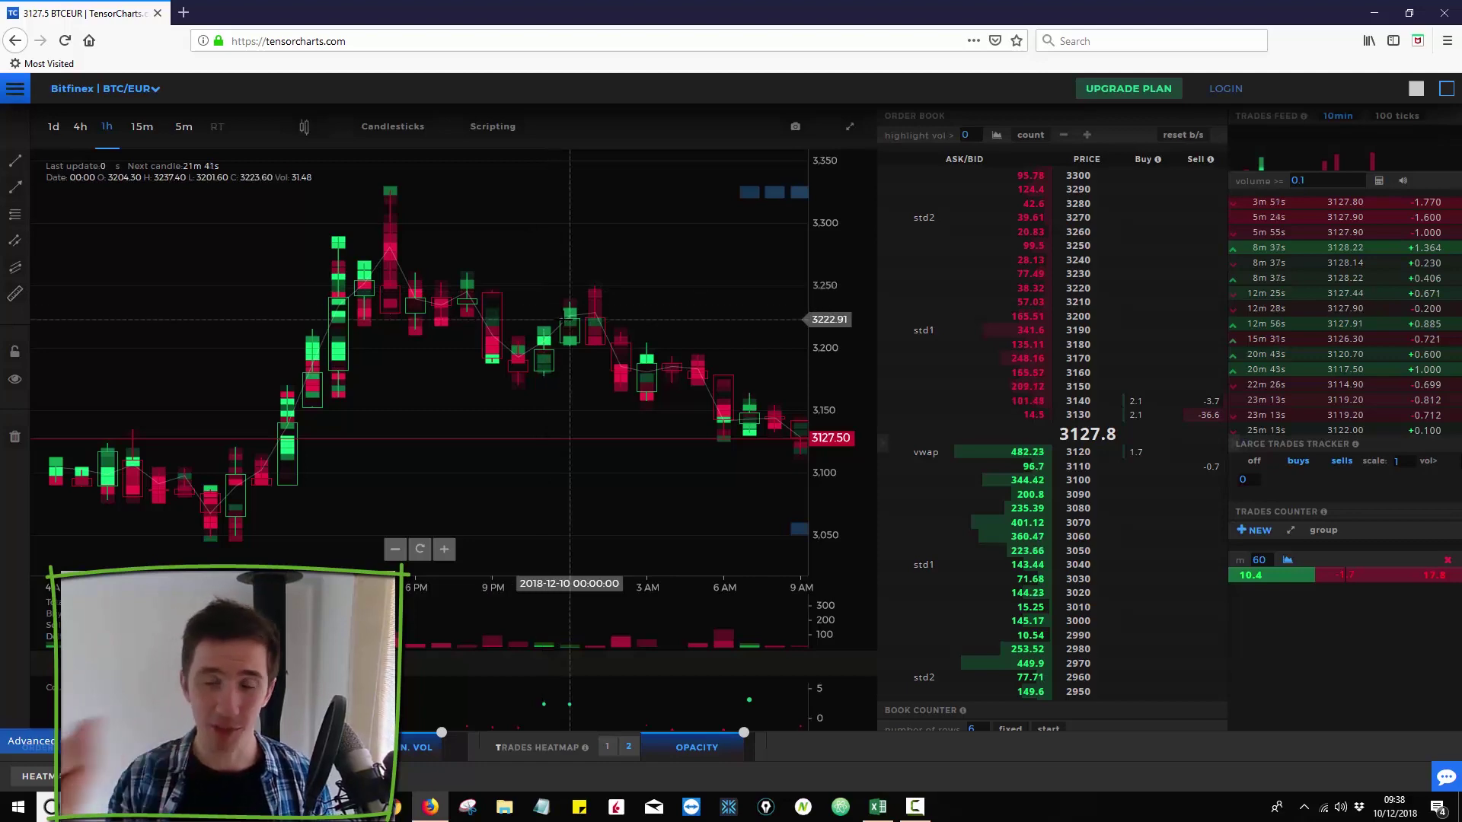
click(1374, 13)
click(638, 289)
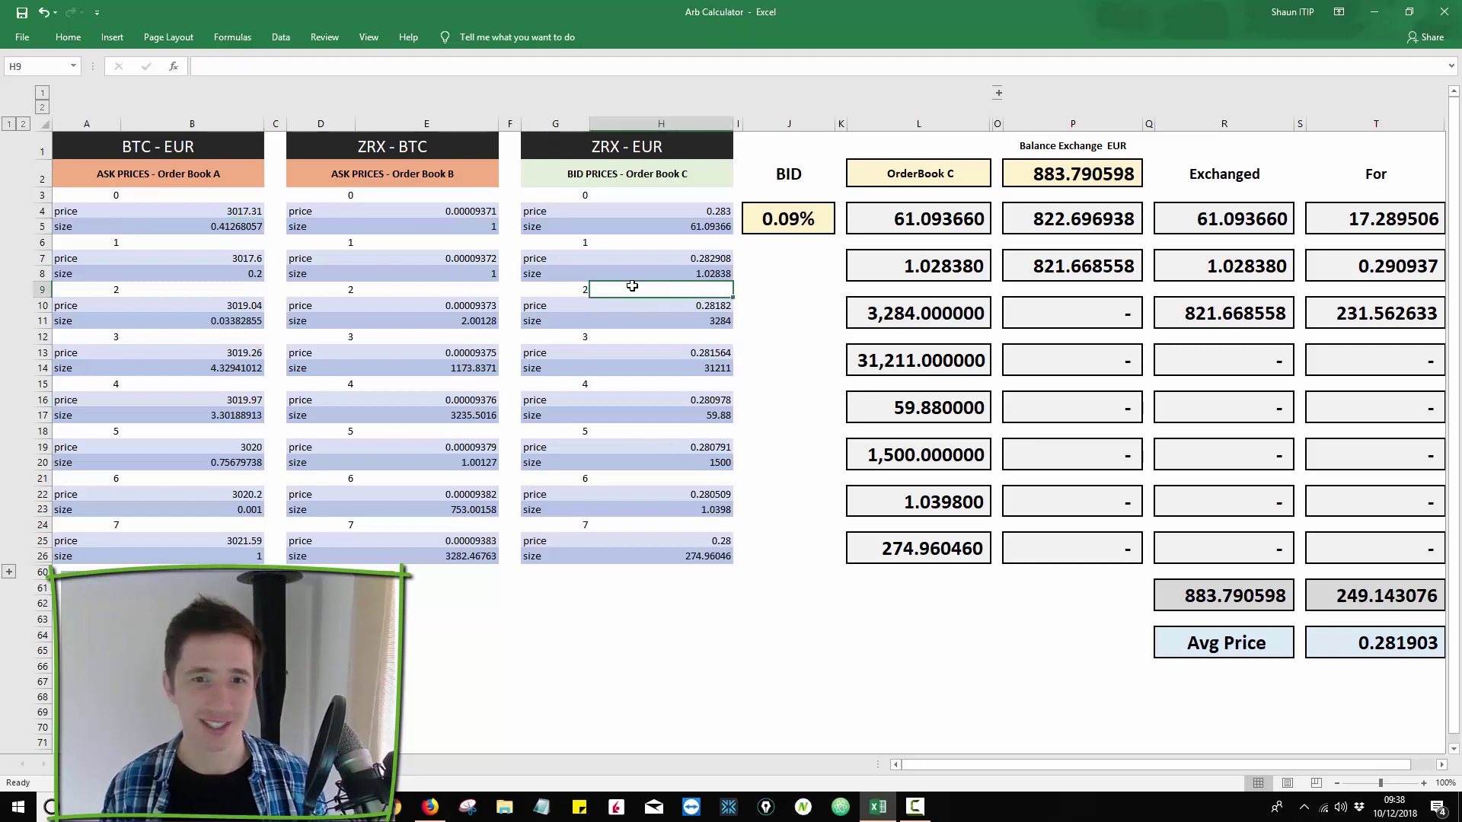
click(635, 242)
click(649, 221)
click(648, 211)
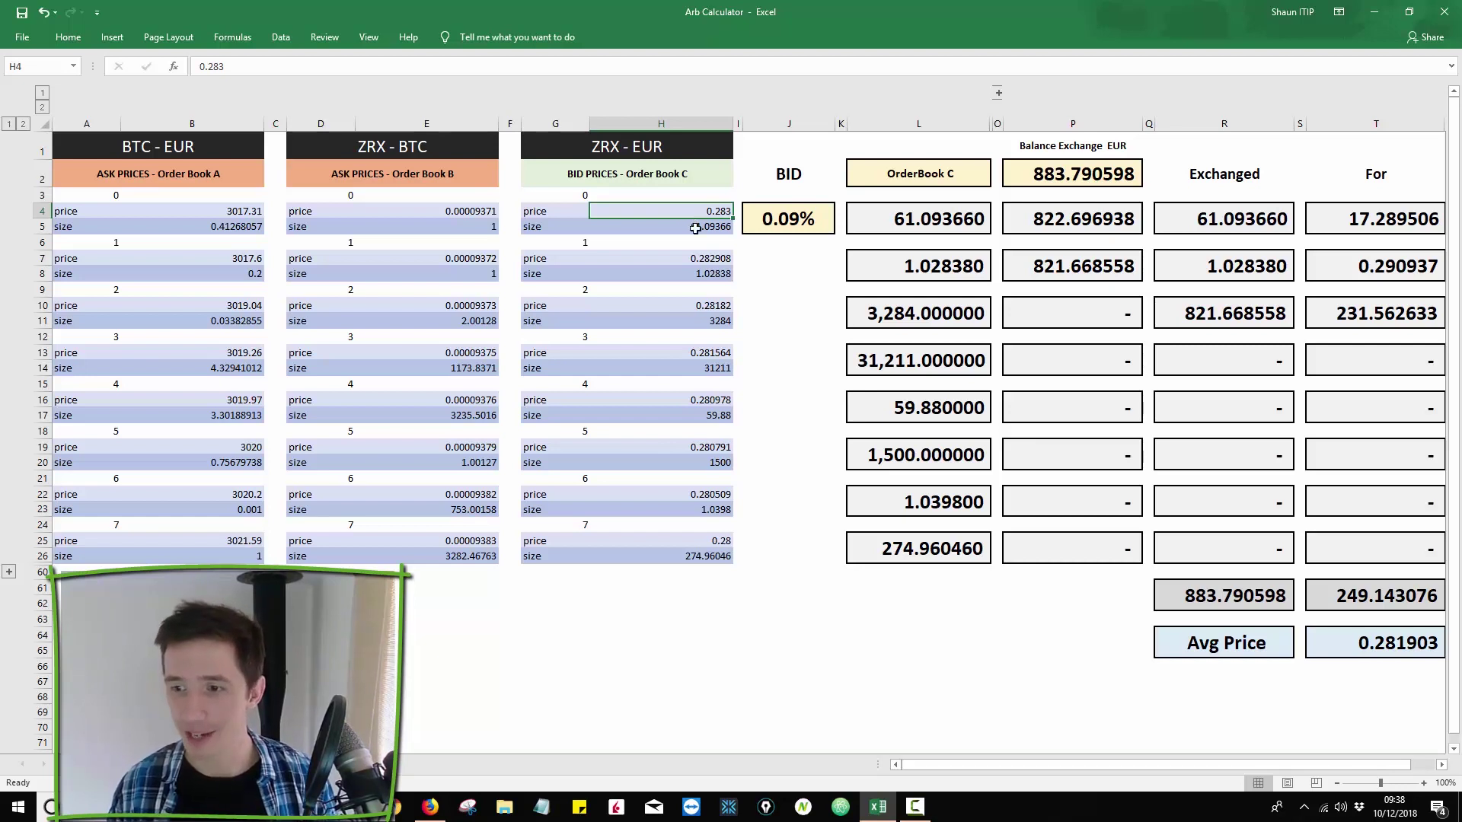
click(1339, 683)
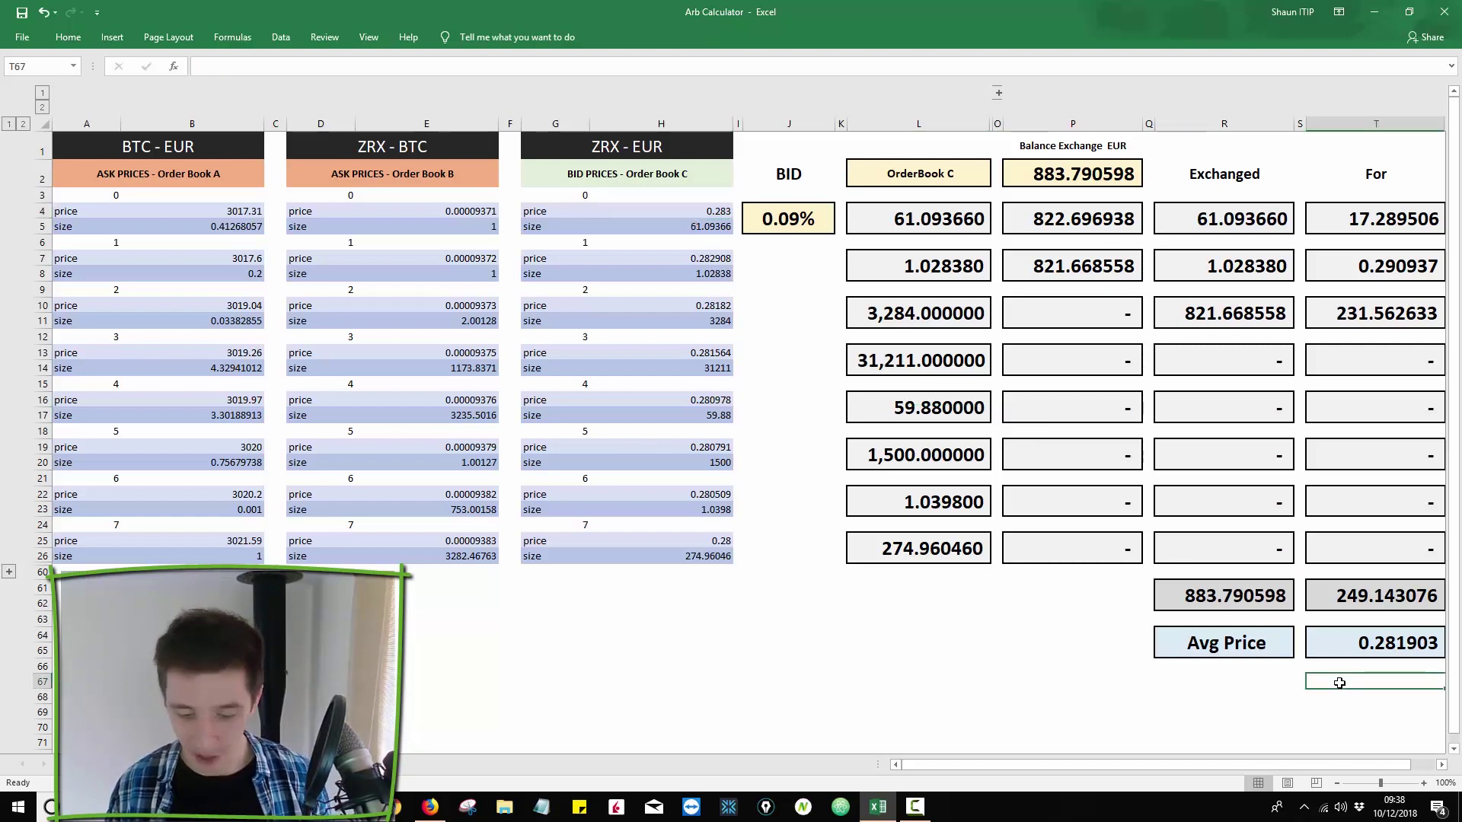
text(=RATE()
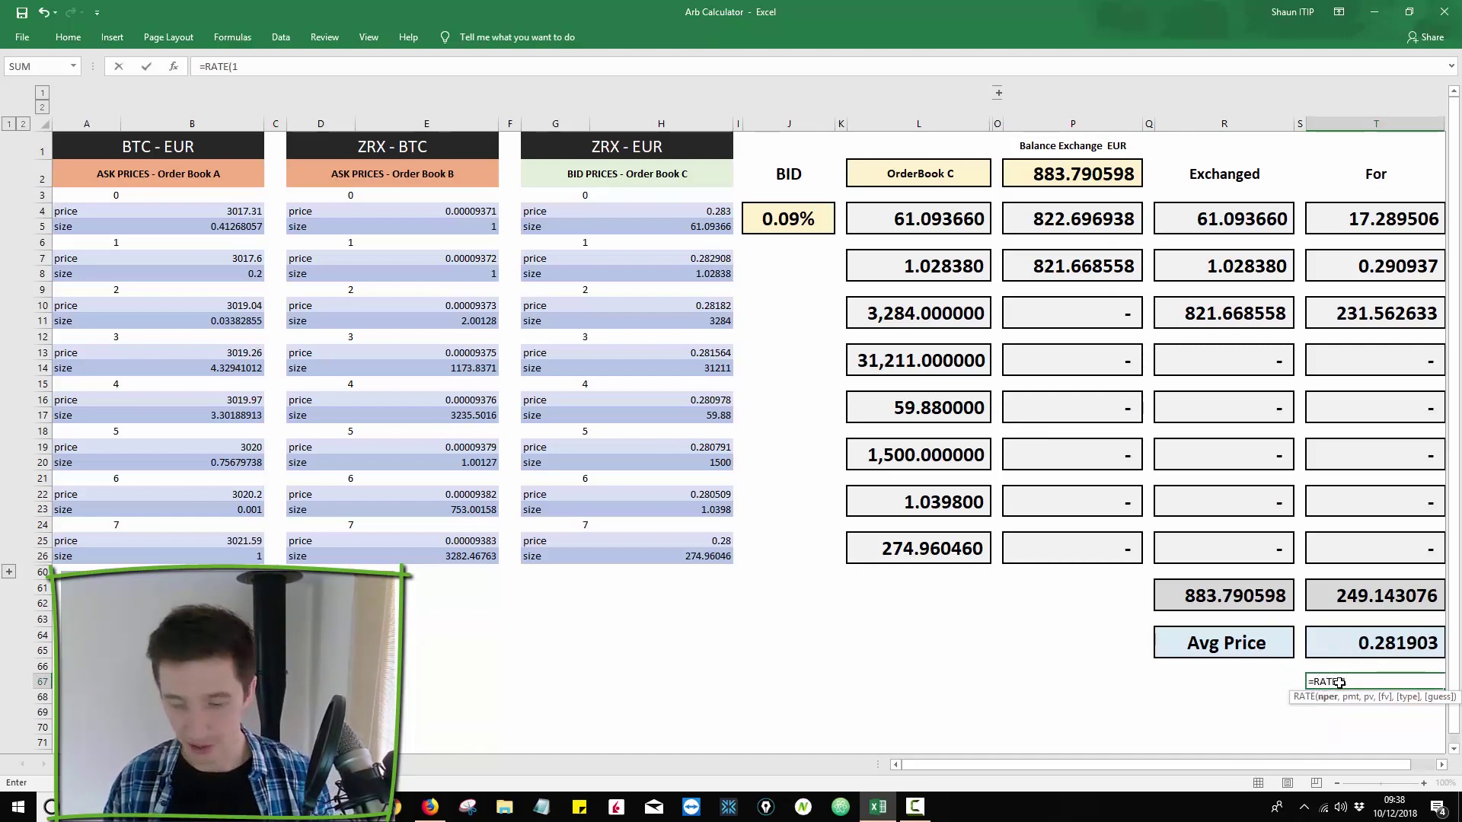
text(1,,)
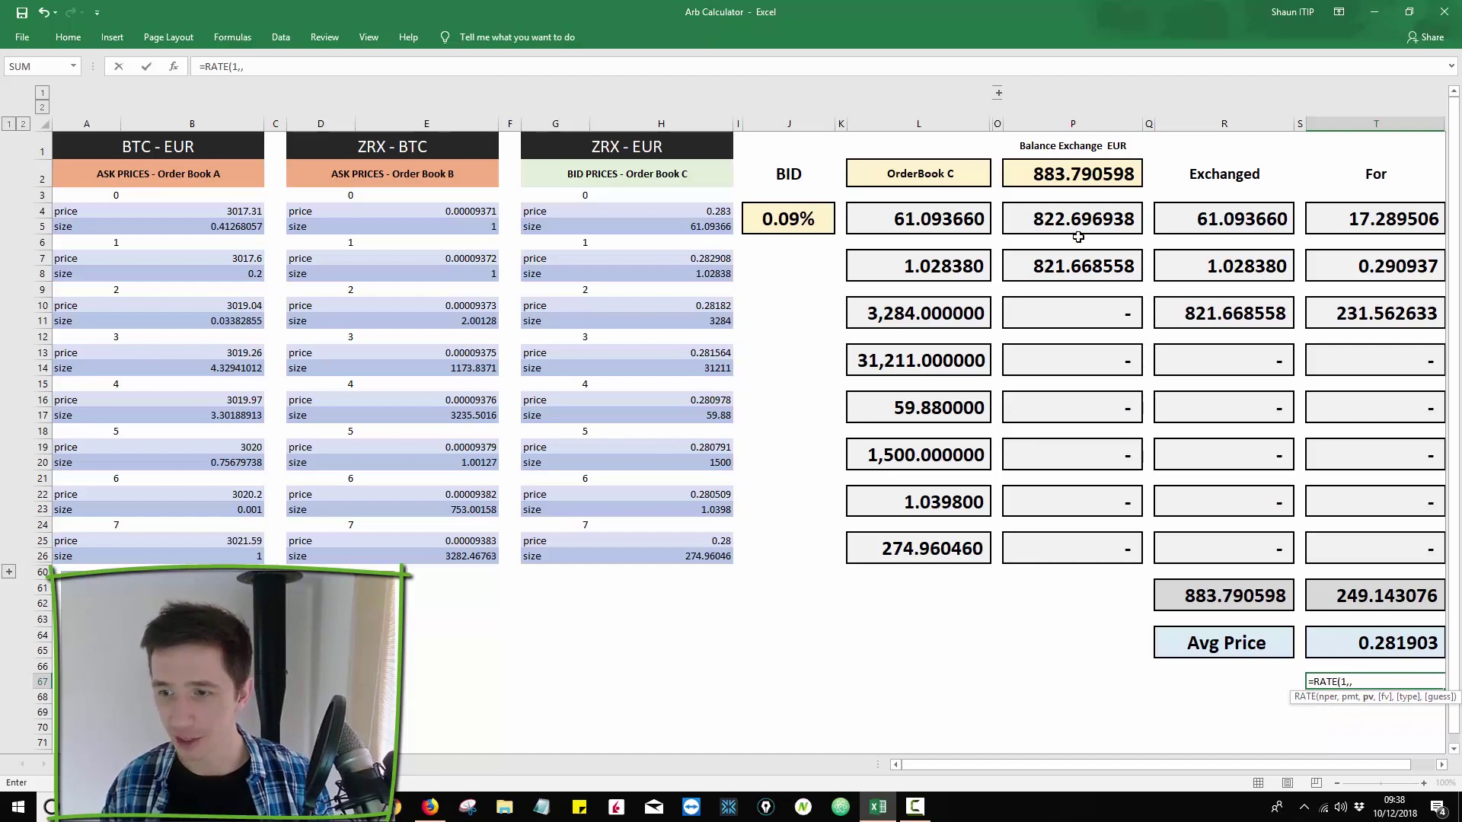
text(250,)
text(-)
text(250)
key(Return)
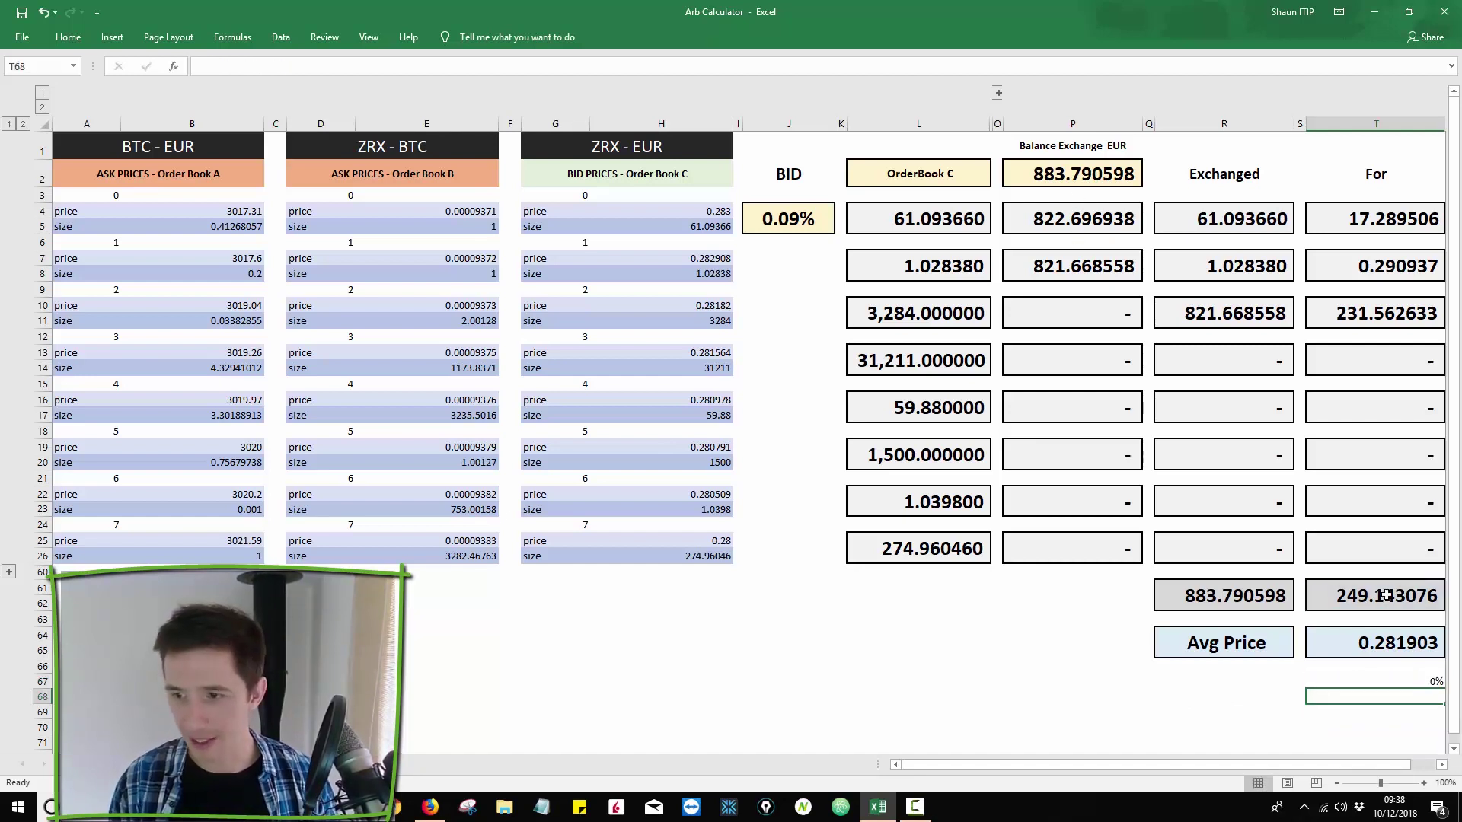
key(Up)
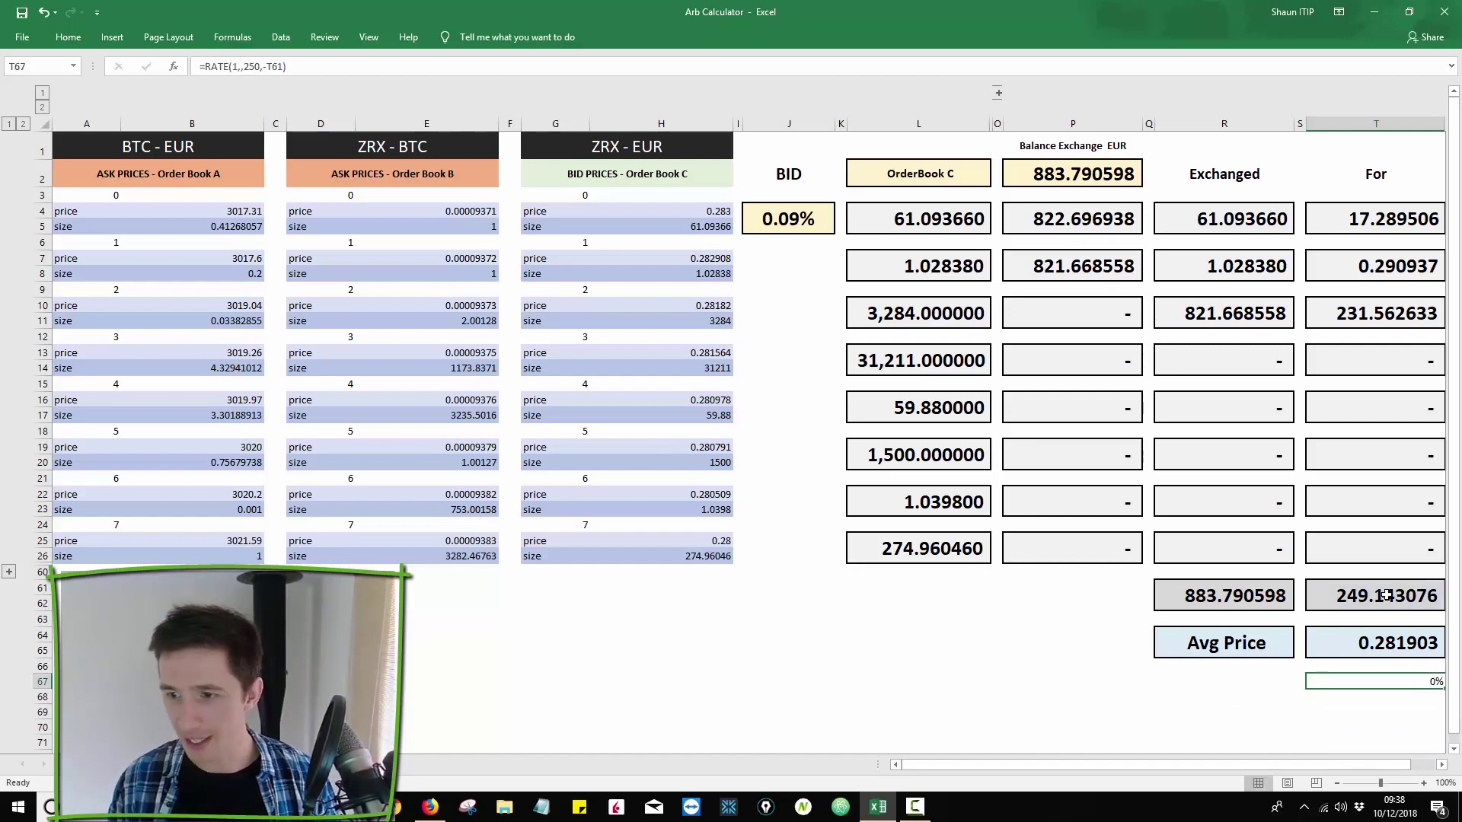
right_click(1363, 685)
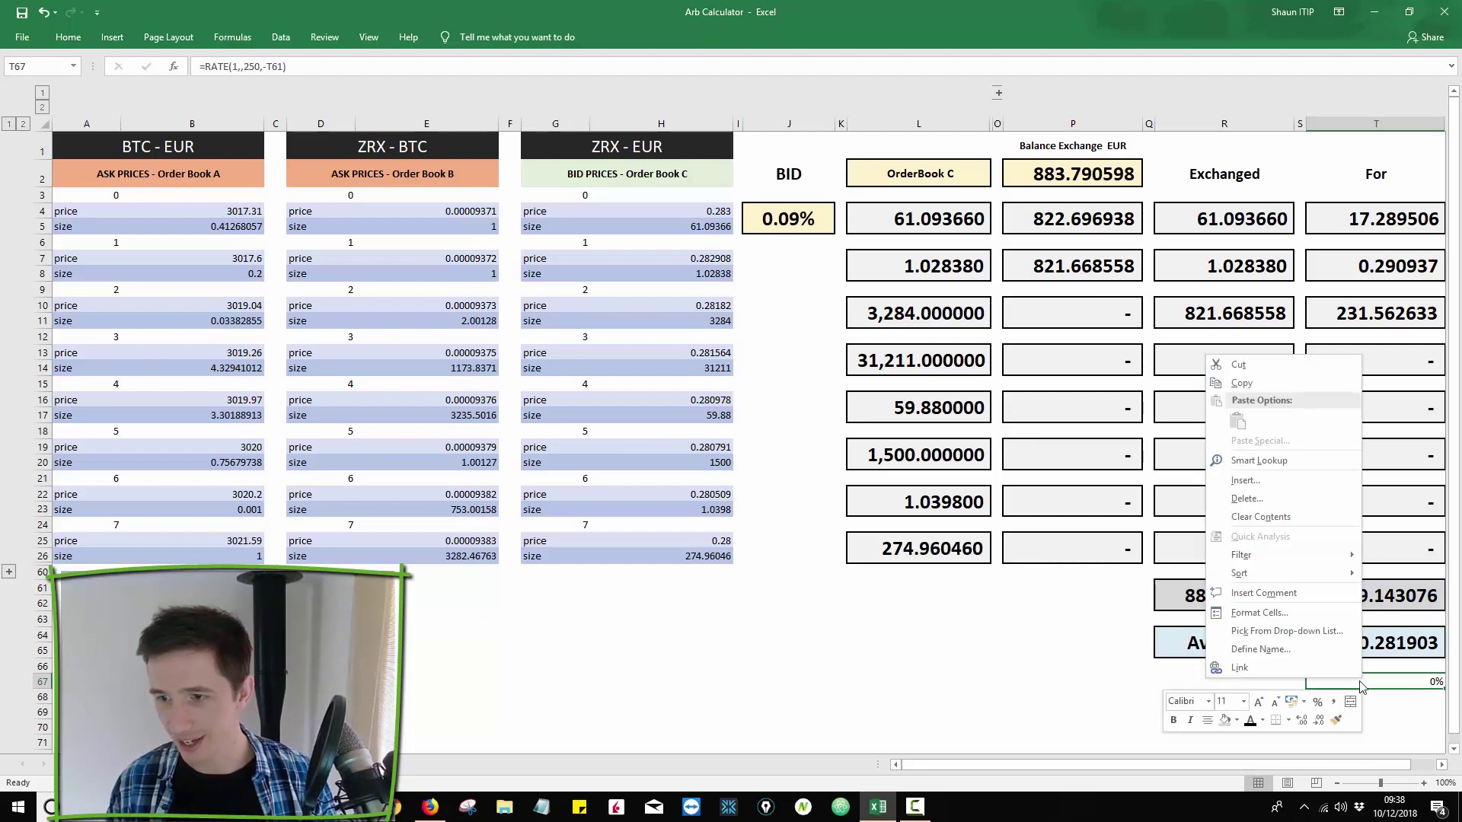
click(1303, 720)
click(1306, 721)
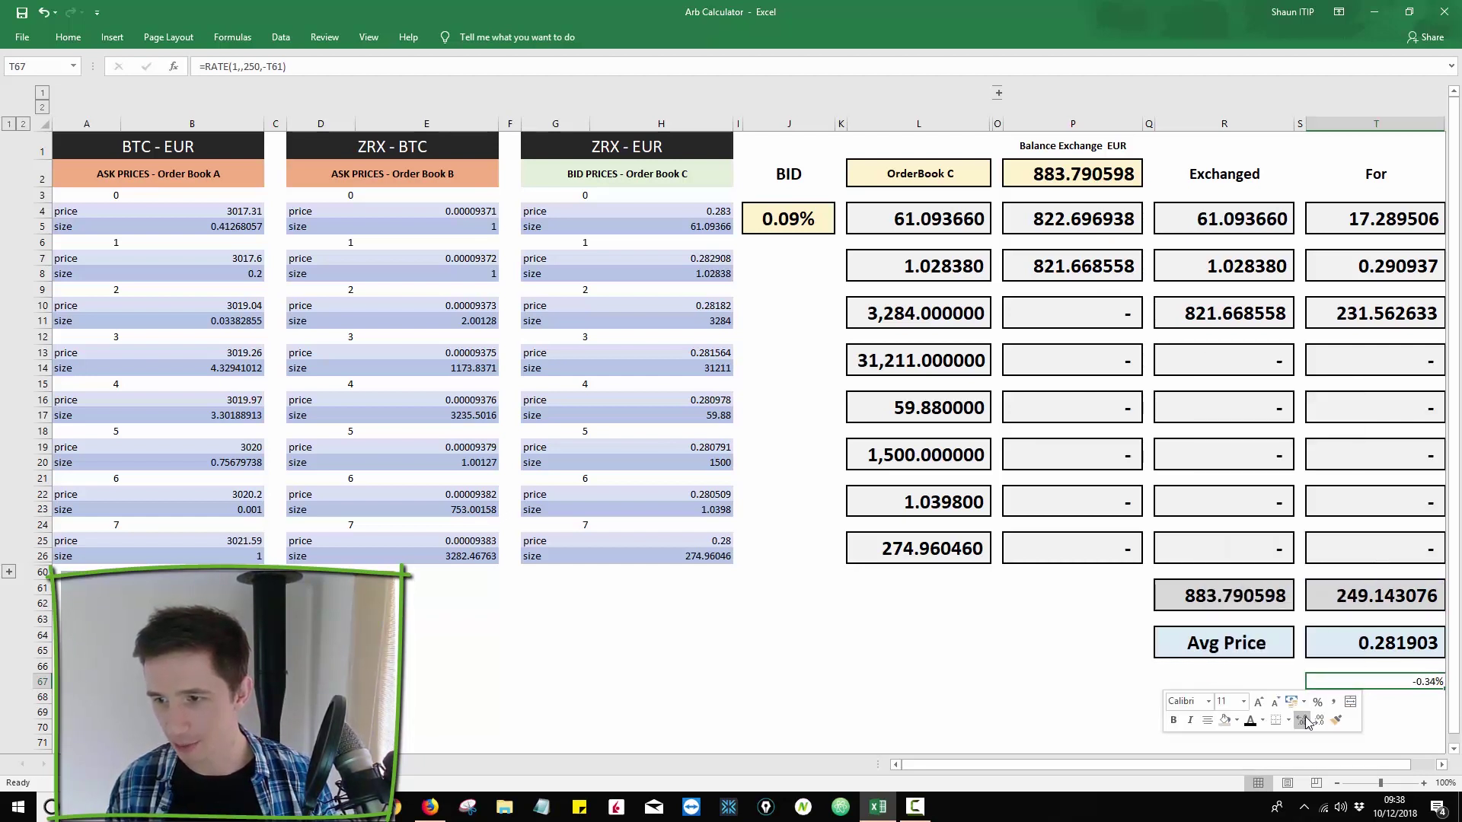
click(1390, 596)
click(1383, 685)
key(Delete)
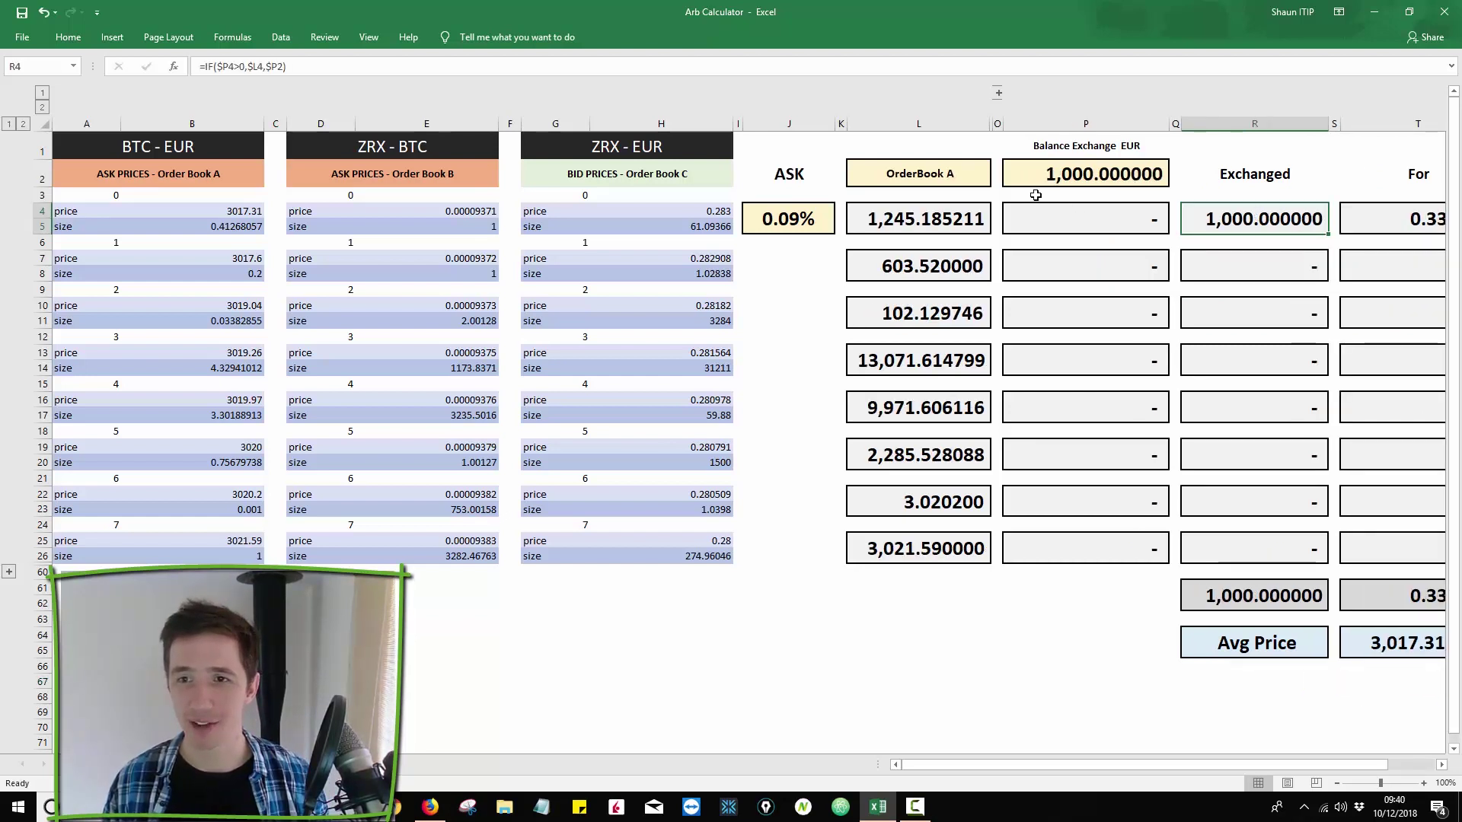
Set the starting balance in P2 to 5000 EUR
click(1018, 175)
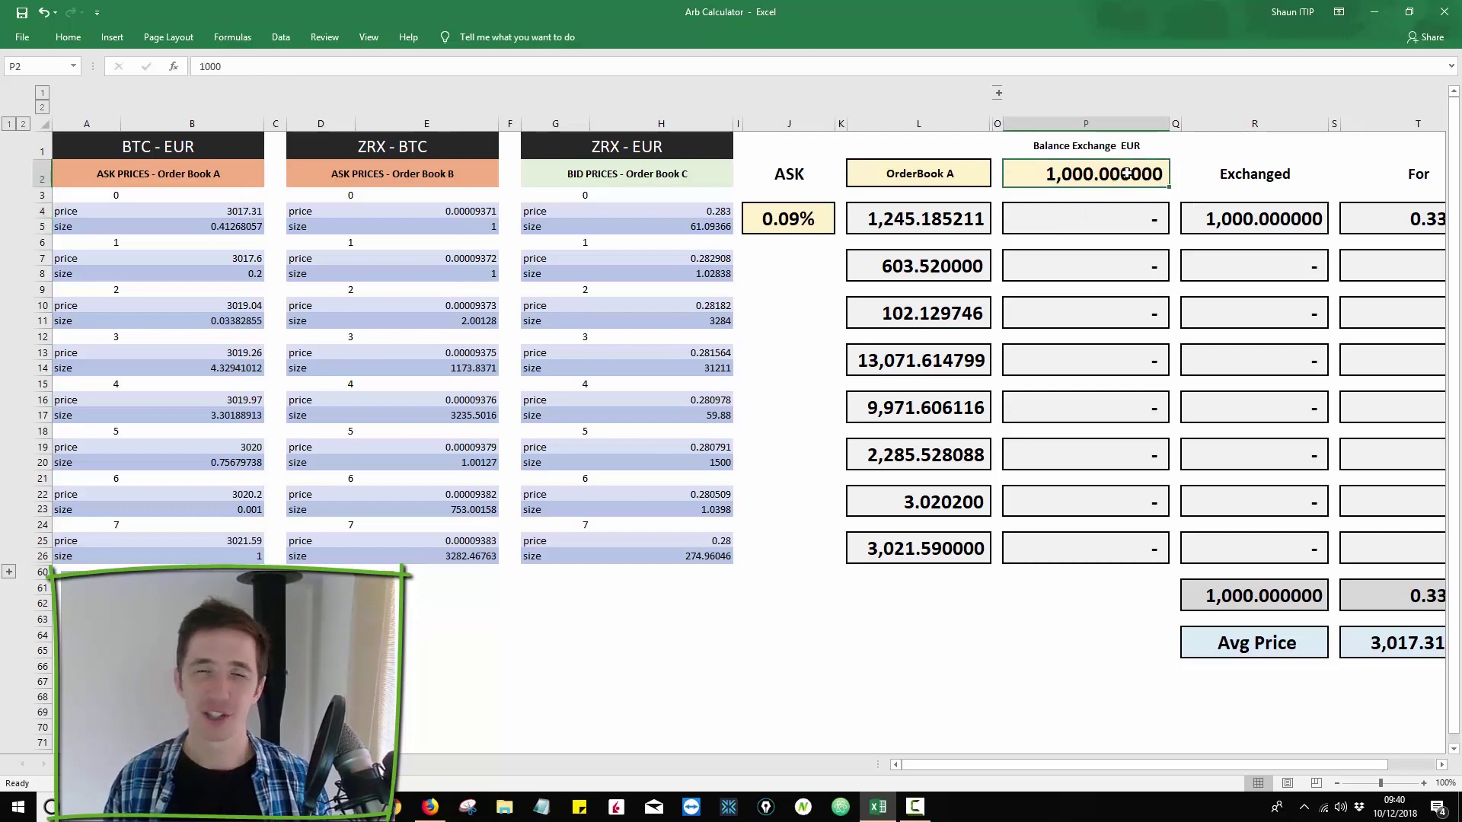
text(5000)
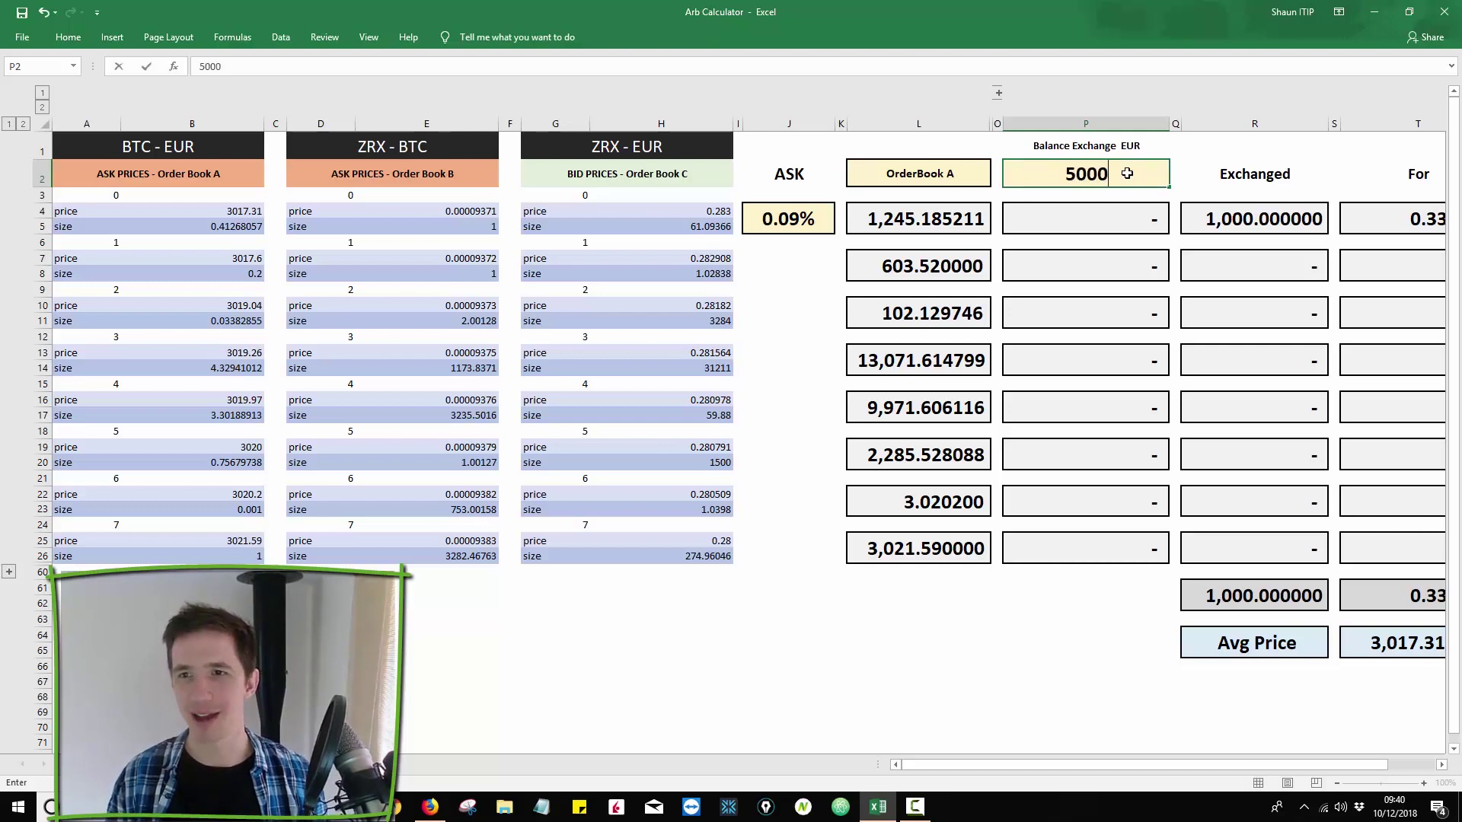
key(Return)
click(1126, 173)
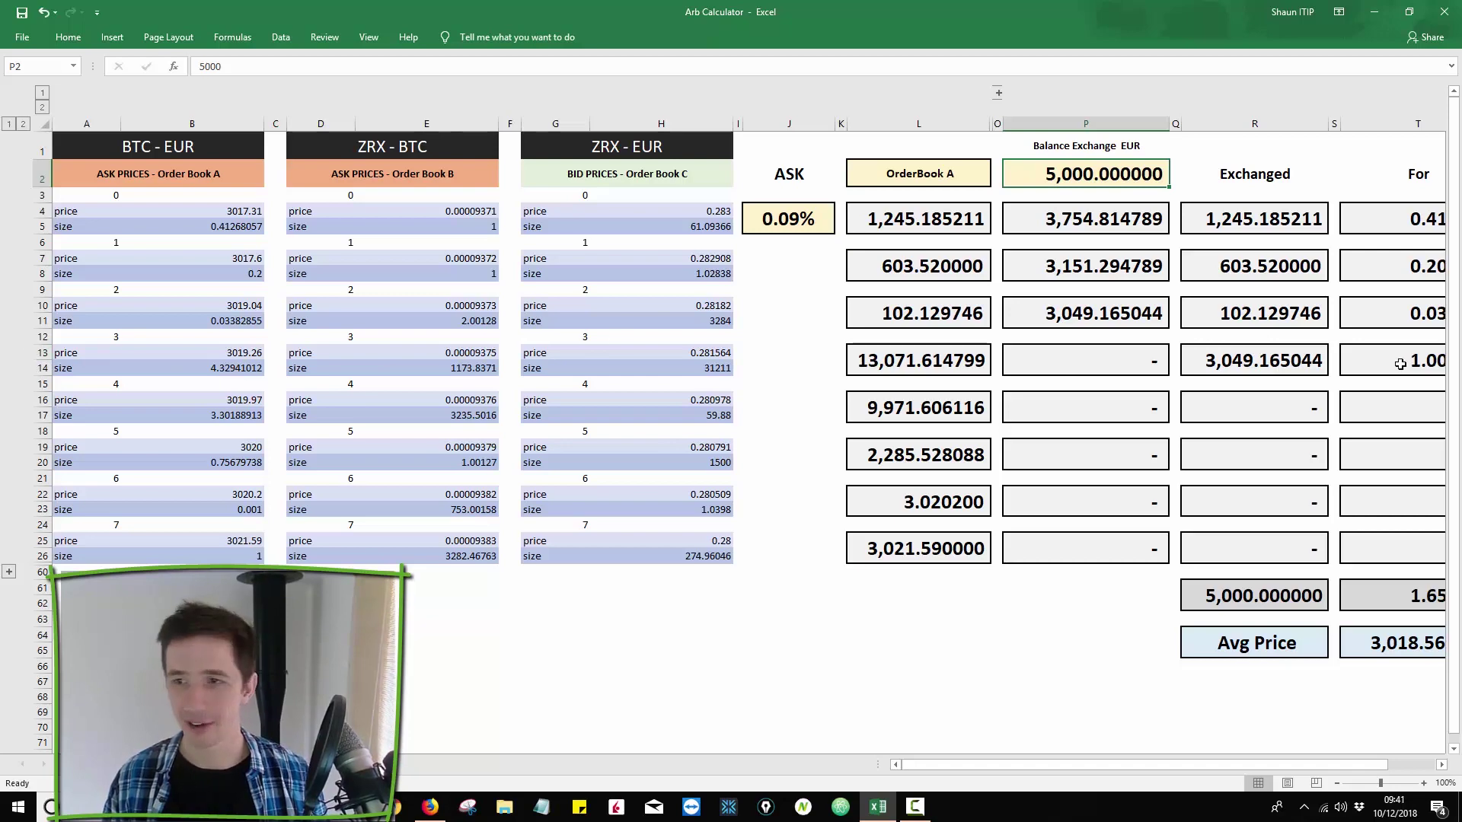
Copy the 1.656414 BTC total from T61 and paste it into P2 as a value
click(1318, 366)
click(1382, 359)
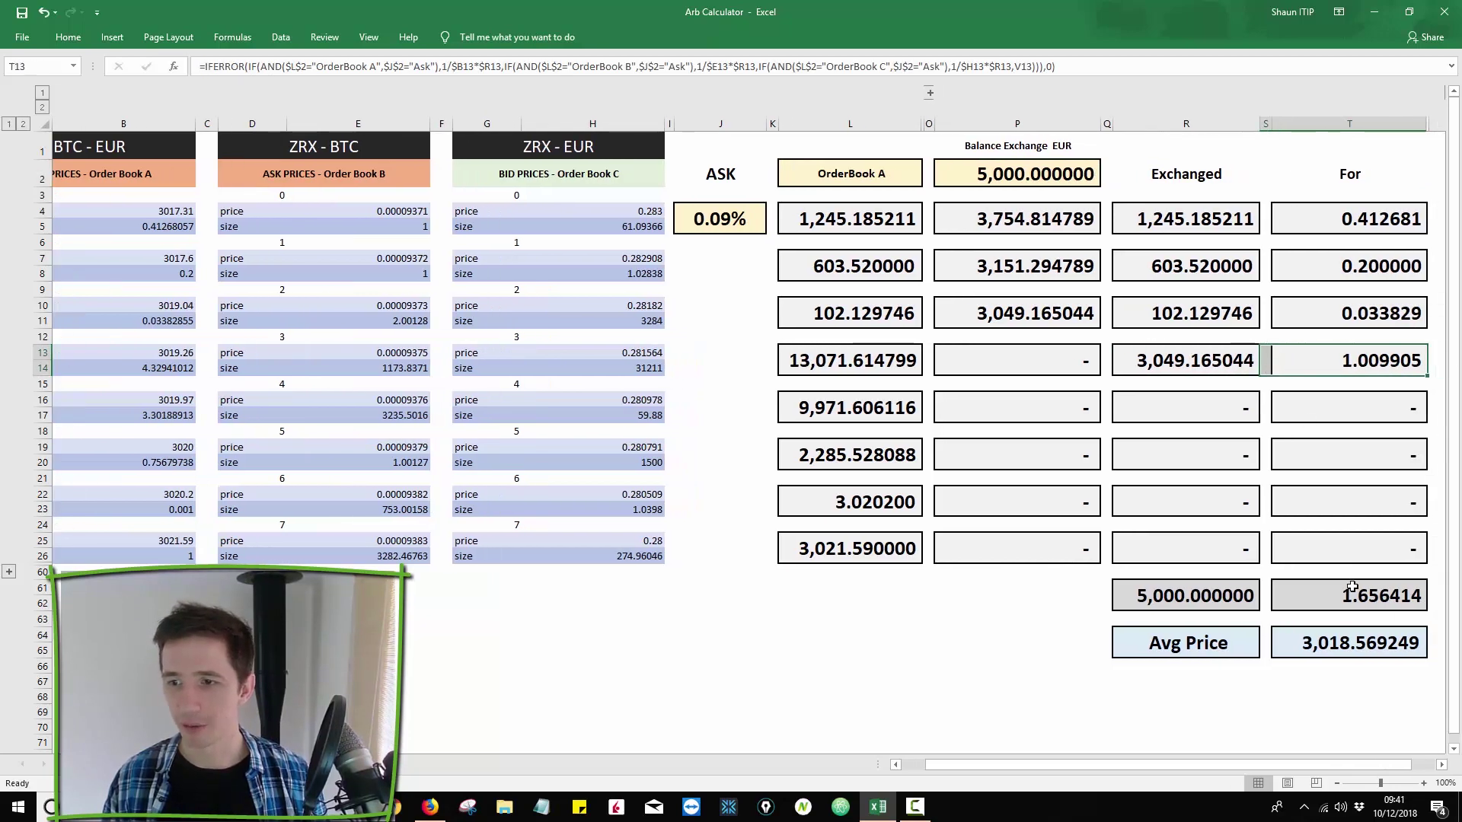
click(1292, 595)
key(ctrl+c)
click(1070, 174)
key(ctrl+alt+v)
Finish the value paste of 1.656414 BTC and switch the calculator to OrderBook B
key(v)
key(Return)
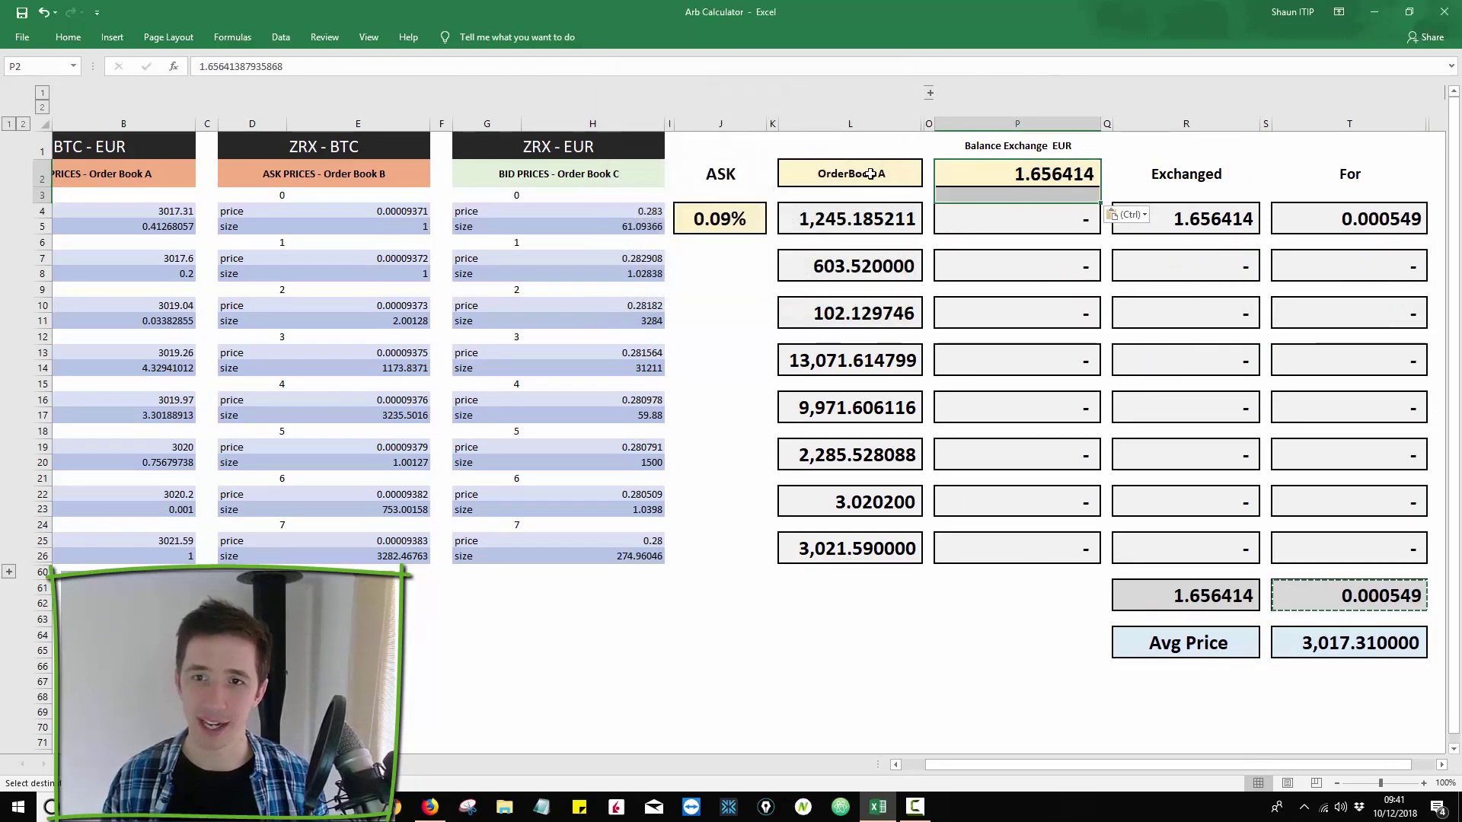
click(851, 174)
click(930, 174)
click(845, 199)
scroll(8, 285, down, 7)
scroll(9, 285, up, 7)
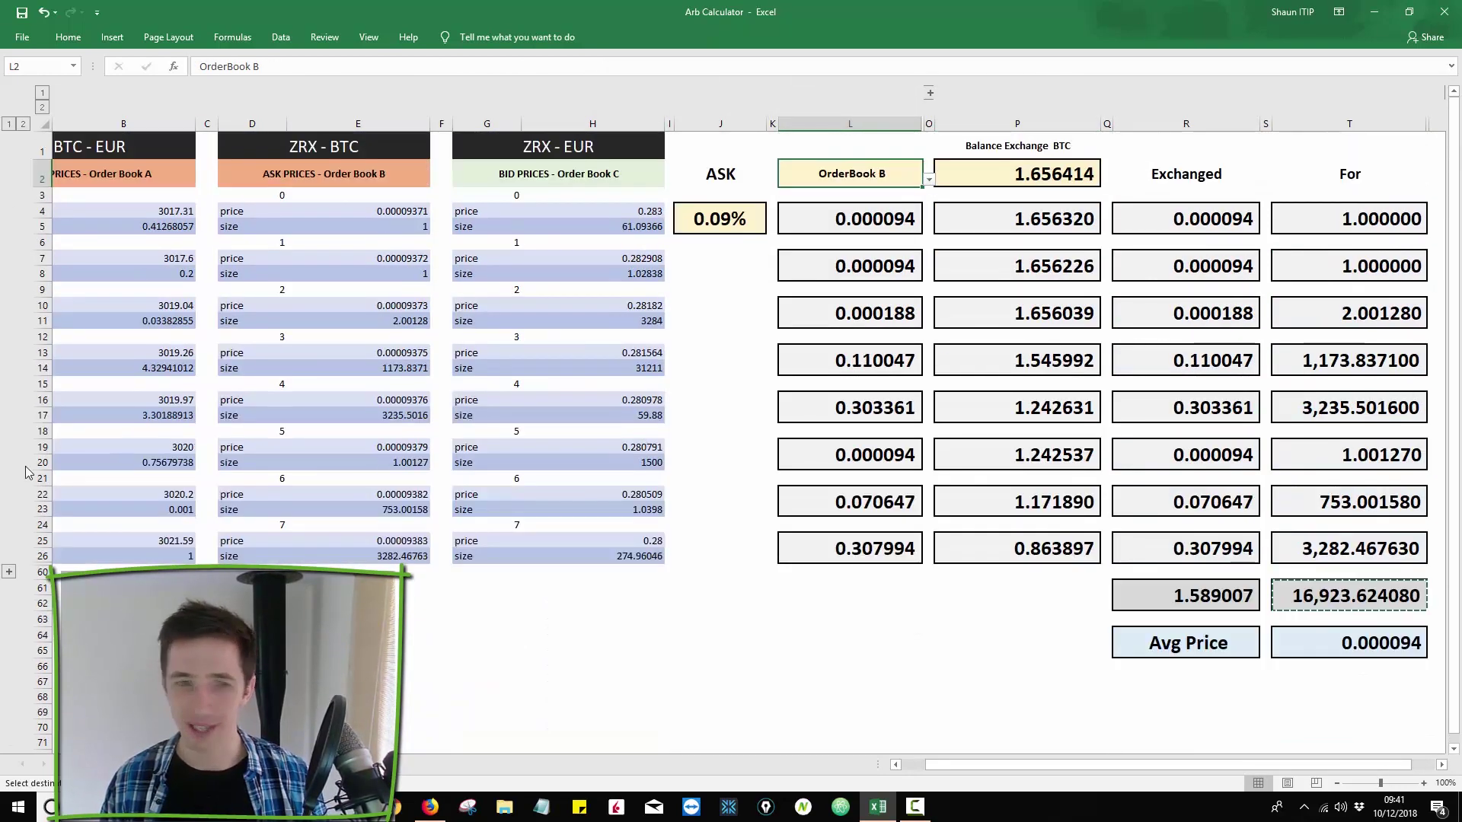
Expand rows 27–59 and paste the 16,923.624080 ZRX total into P2 as a value
click(9, 572)
scroll(9, 576, down, 10)
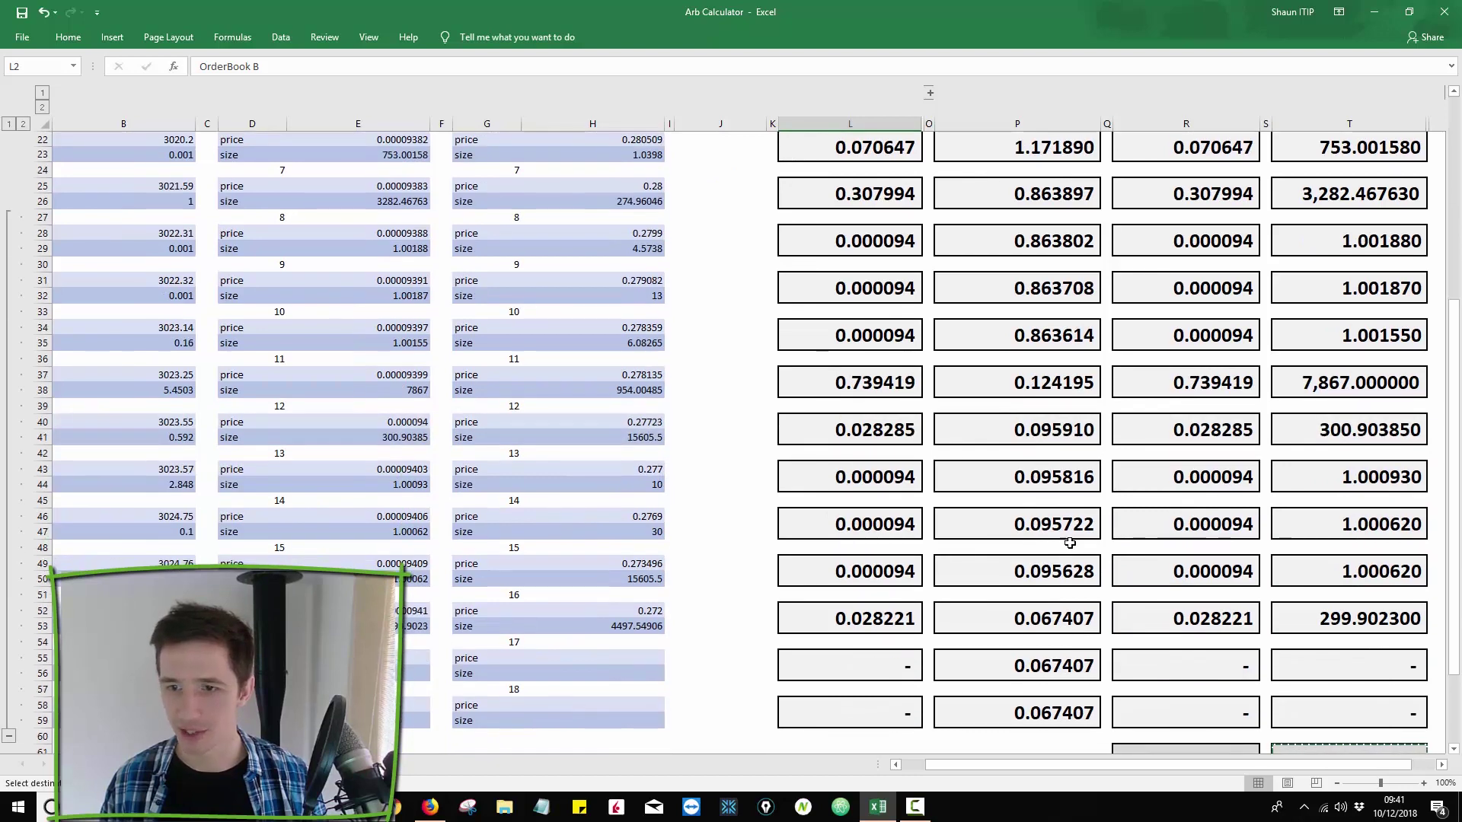
click(1161, 514)
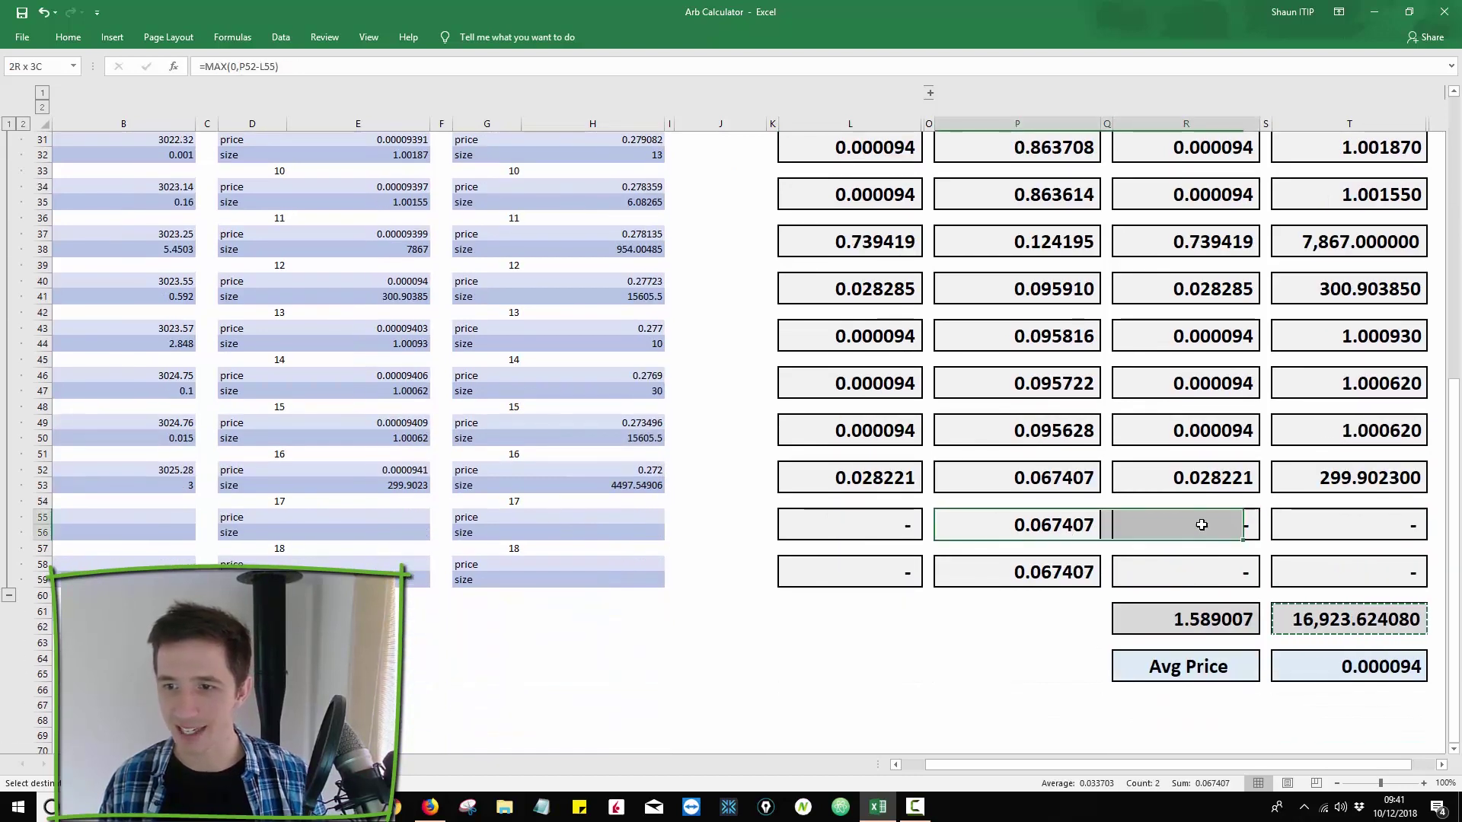
click(1296, 522)
click(1177, 528)
click(1347, 619)
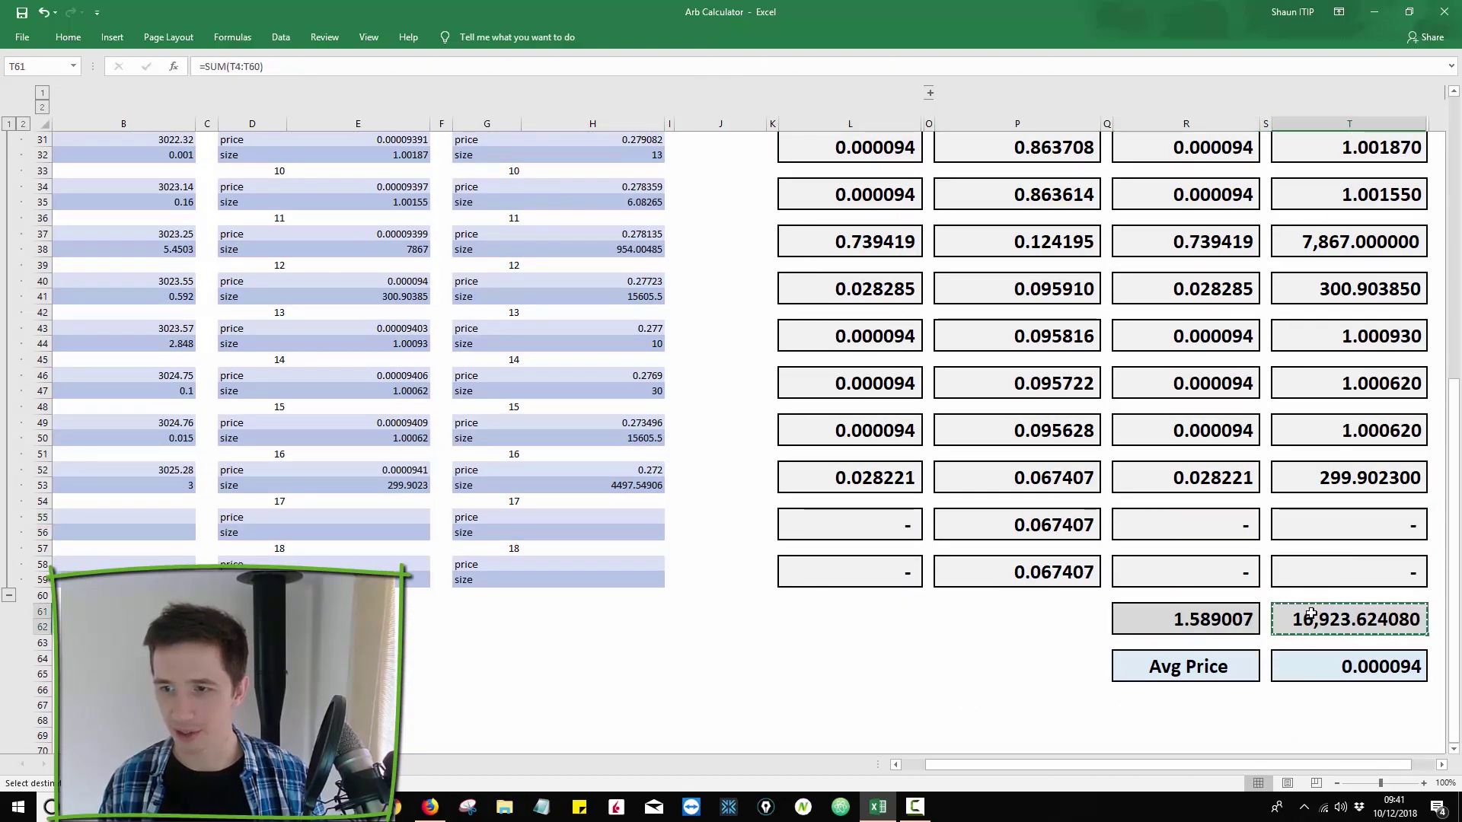
scroll(1294, 438, up, 10)
click(1043, 175)
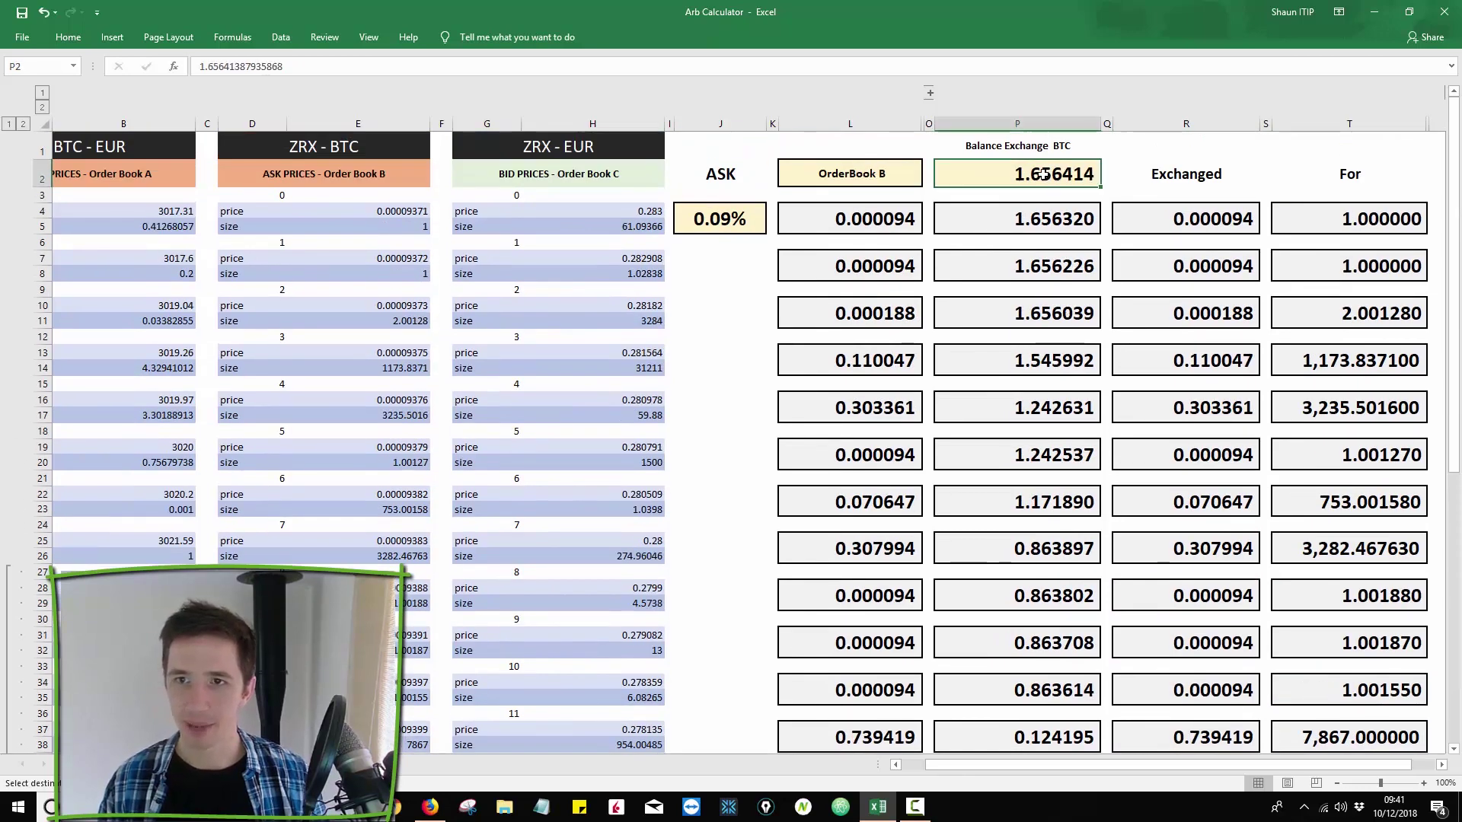
key(ctrl+alt+v)
key(Return)
Switch to OrderBook C, converting the ZRX balance into 4,766.013107 EUR
click(883, 183)
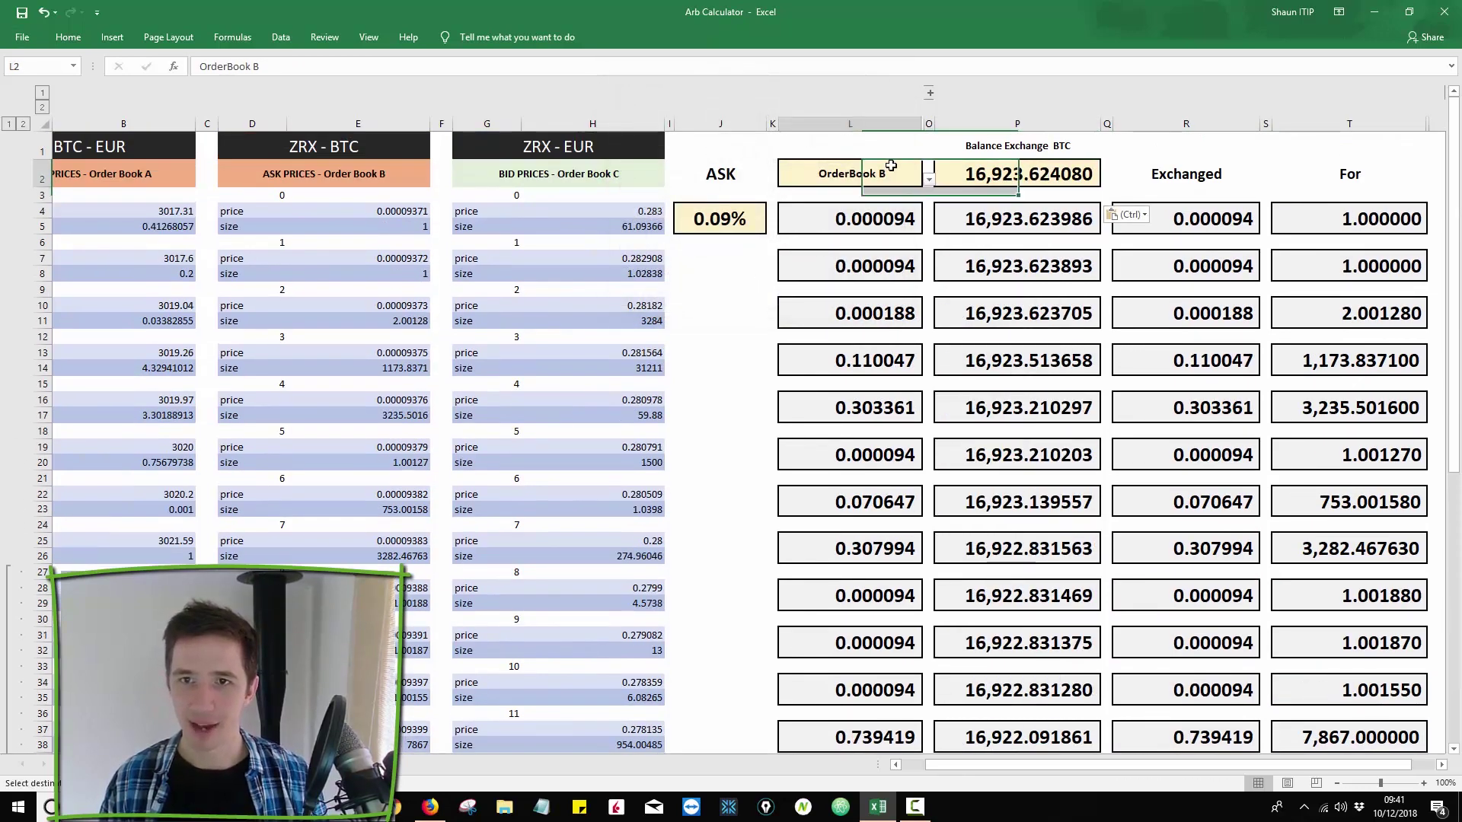
click(929, 178)
click(906, 212)
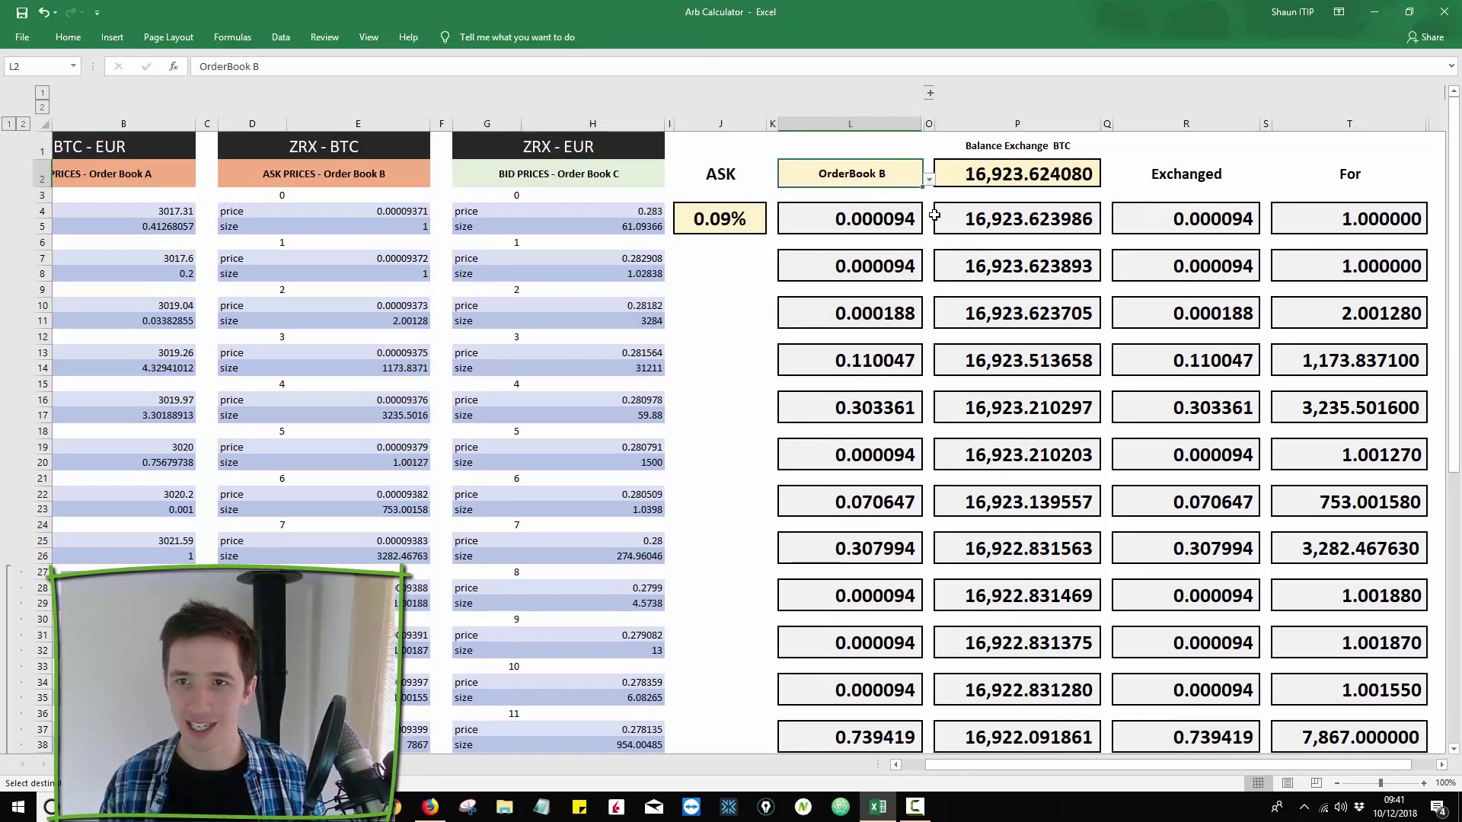
scroll(1005, 319, down, 5)
Collapse rows 27–59 and check the 4,766.013107 EUR total and 16,923.624080 ZRX balance
scroll(1005, 319, down, 3)
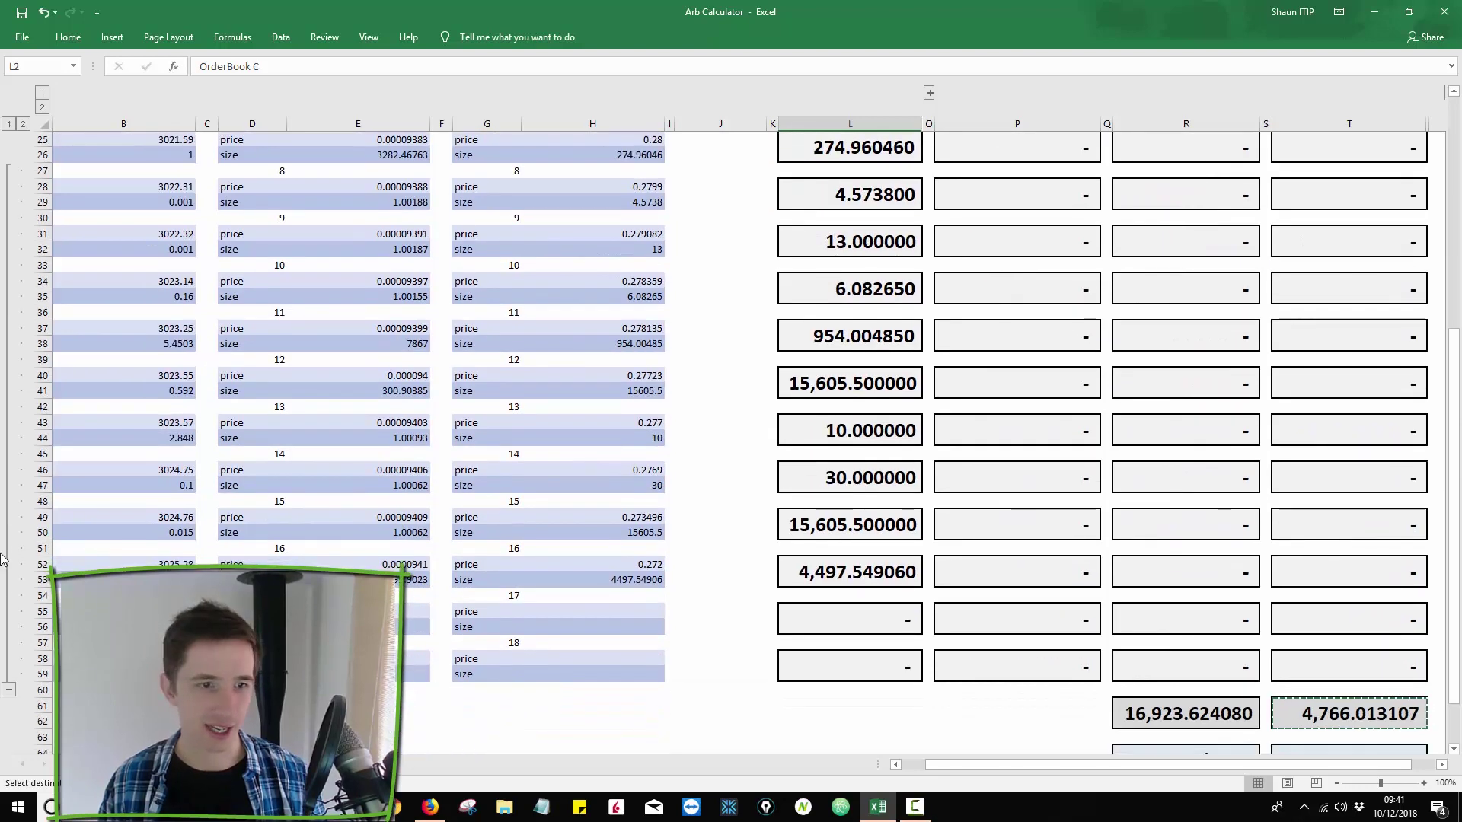
click(9, 697)
scroll(942, 318, up, 4)
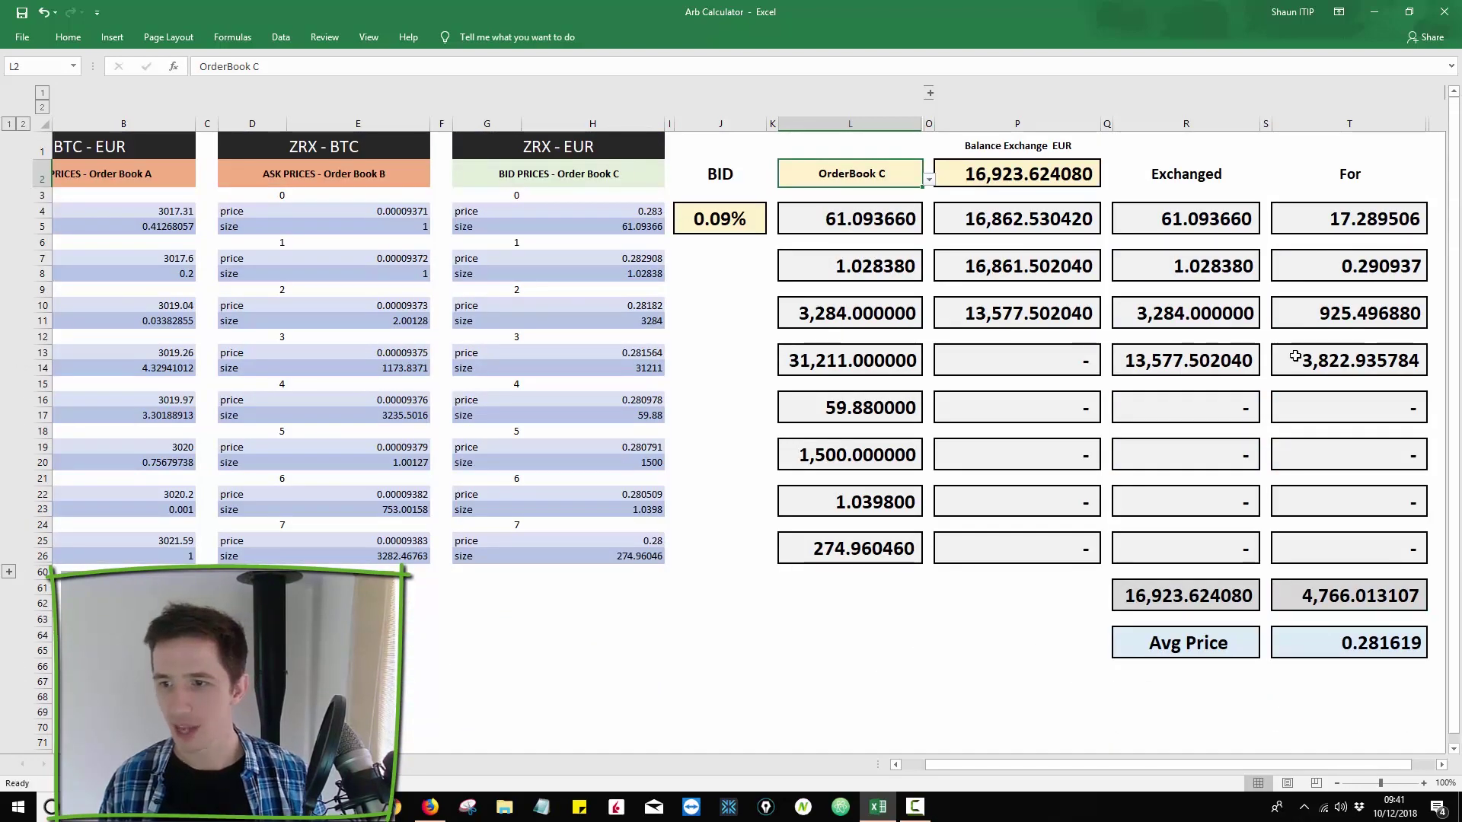
click(1310, 597)
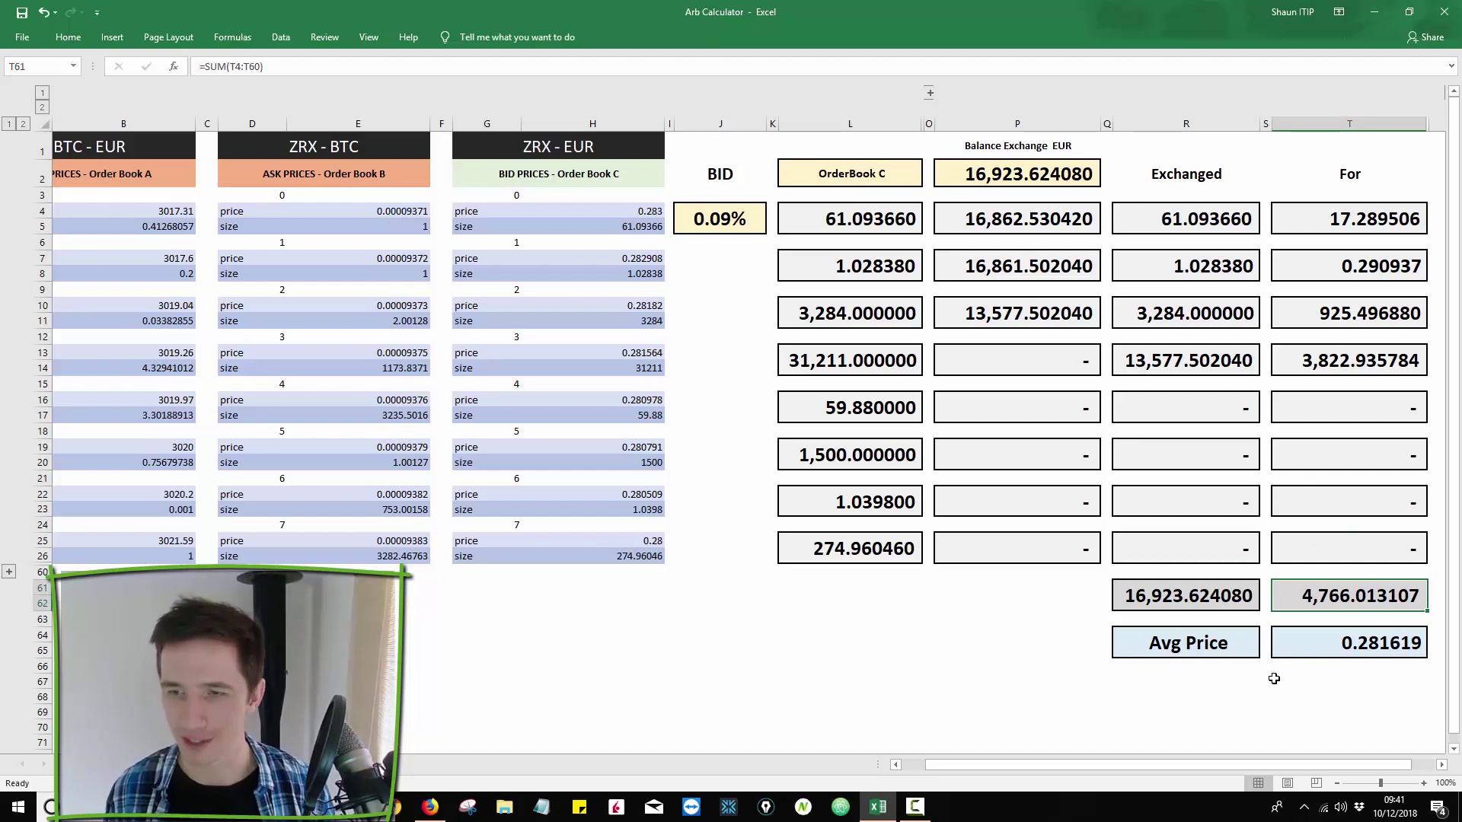
click(1062, 173)
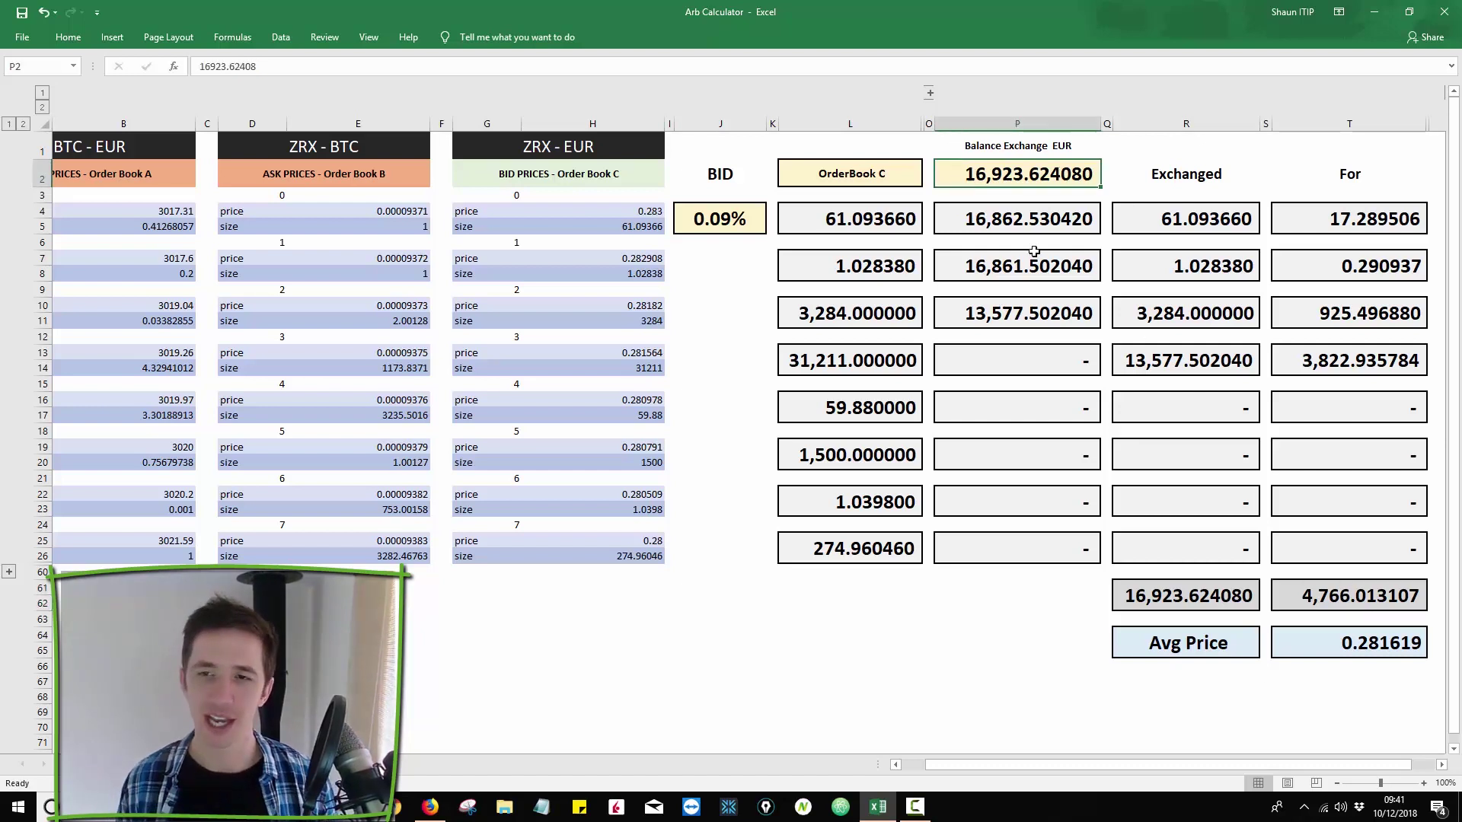